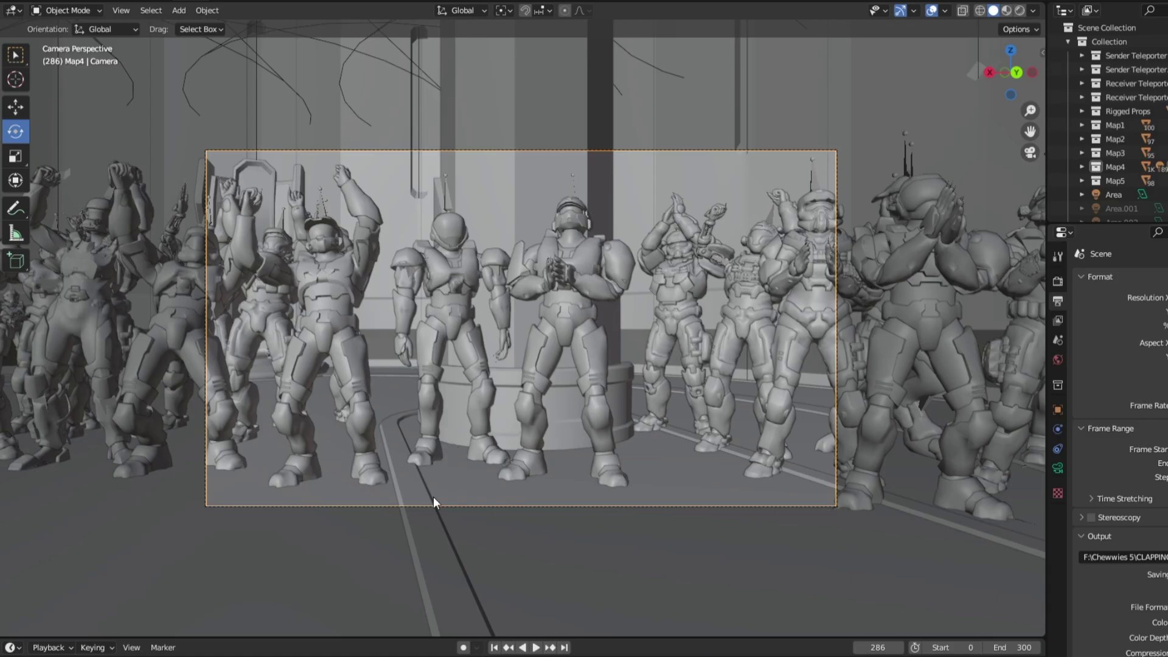
- Examine the crowd of clapping armoured characters around the central pillar from outside the camera view
{"action": "scroll", "coordinate": [333, 588], "scroll_direction": "down", "scroll_amount": 1}
{"action": "left_click_drag", "start_coordinate": [343, 556], "coordinate": [415, 565]}
{"action": "scroll", "coordinate": [451, 558], "scroll_direction": "down", "scroll_amount": 3}
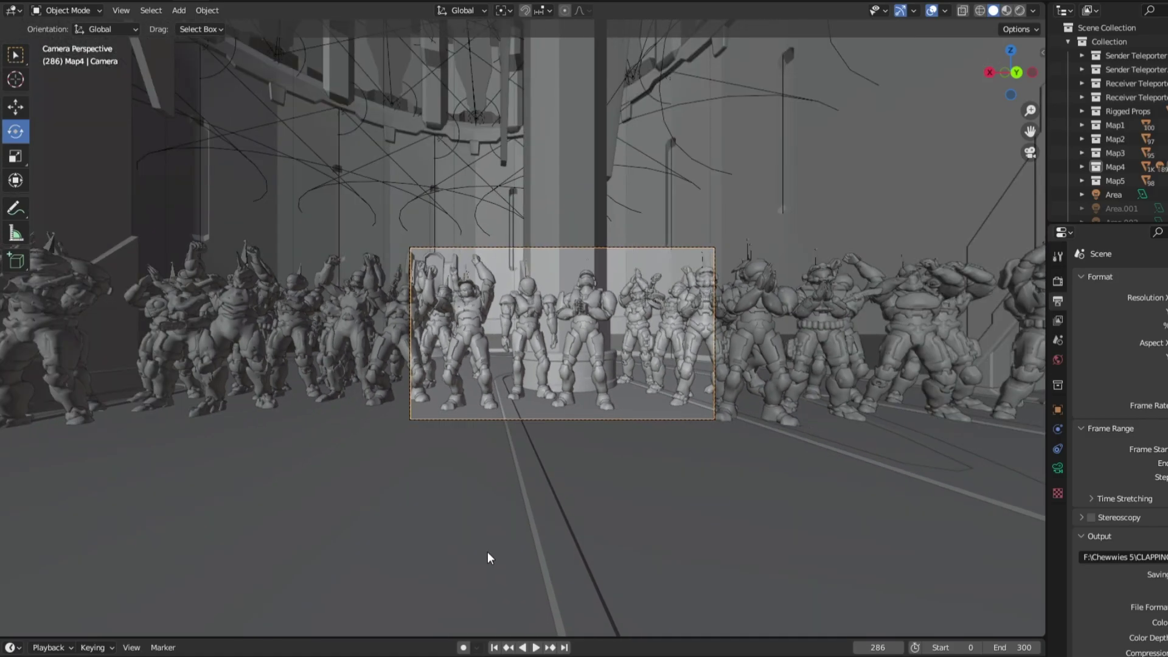
{"action": "scroll", "coordinate": [490, 545], "scroll_direction": "up", "scroll_amount": 4}
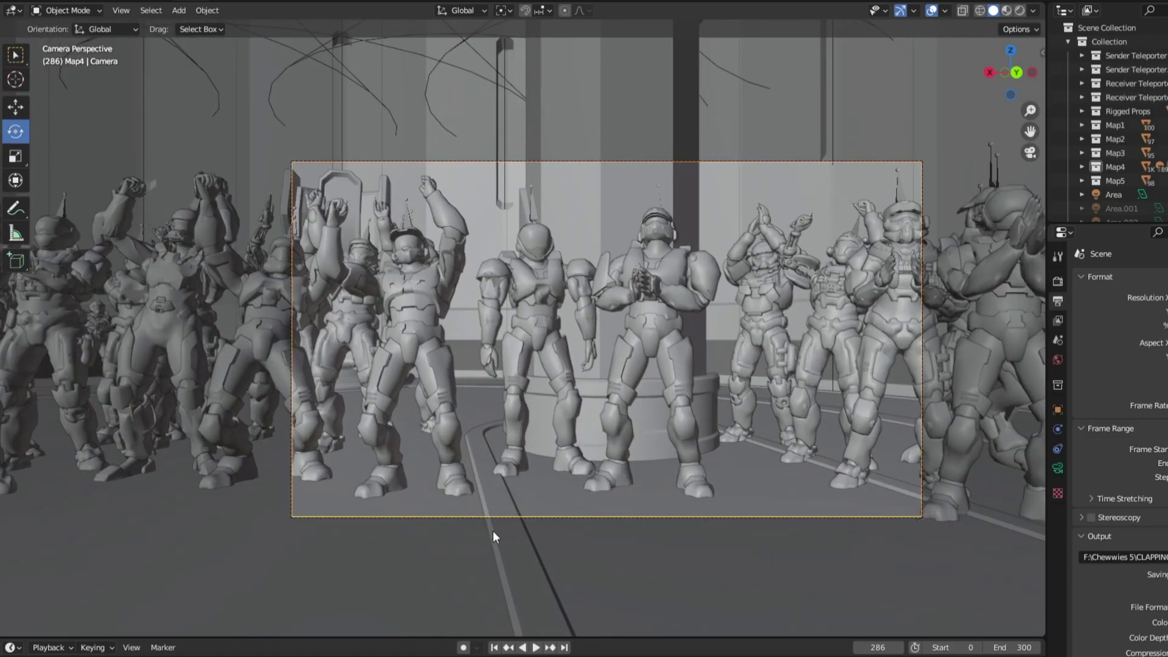
{"action": "left_click_drag", "start_coordinate": [493, 530], "coordinate": [856, 330]}
{"action": "scroll", "coordinate": [452, 528], "scroll_direction": "up", "scroll_amount": 2}
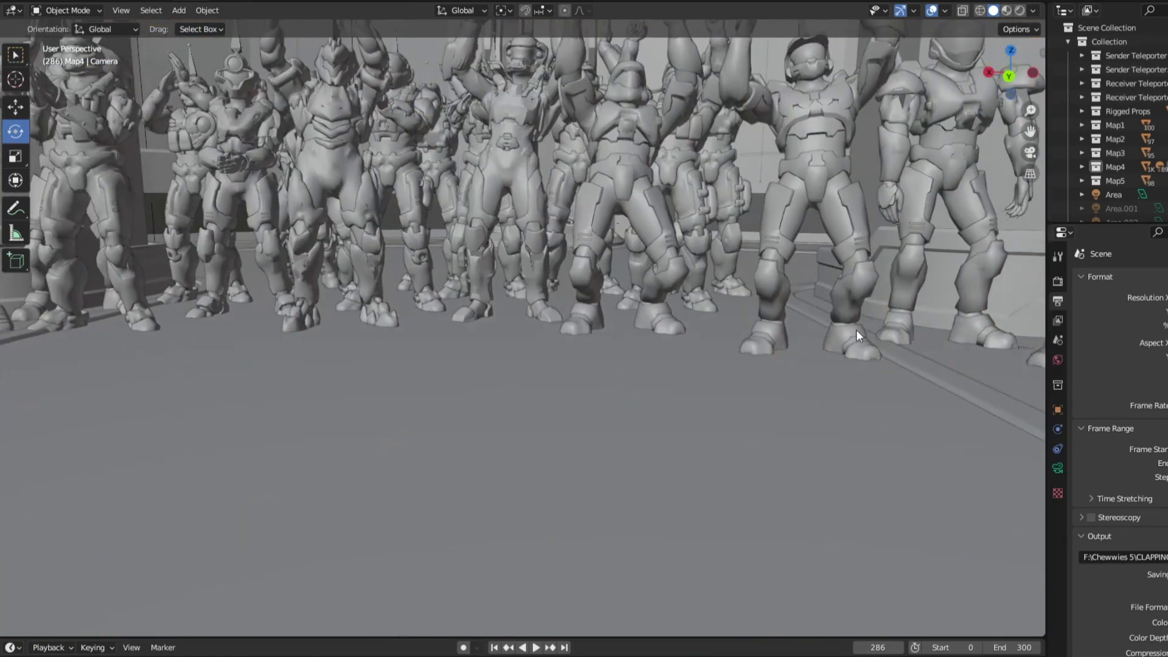
{"action": "scroll", "coordinate": [477, 287], "scroll_direction": "down", "scroll_amount": 3}
{"action": "left_click_drag", "start_coordinate": [477, 287], "coordinate": [630, 327]}
{"action": "left_click_drag", "start_coordinate": [220, 305], "coordinate": [693, 299]}
{"action": "scroll", "coordinate": [681, 311], "scroll_direction": "down", "scroll_amount": 5}
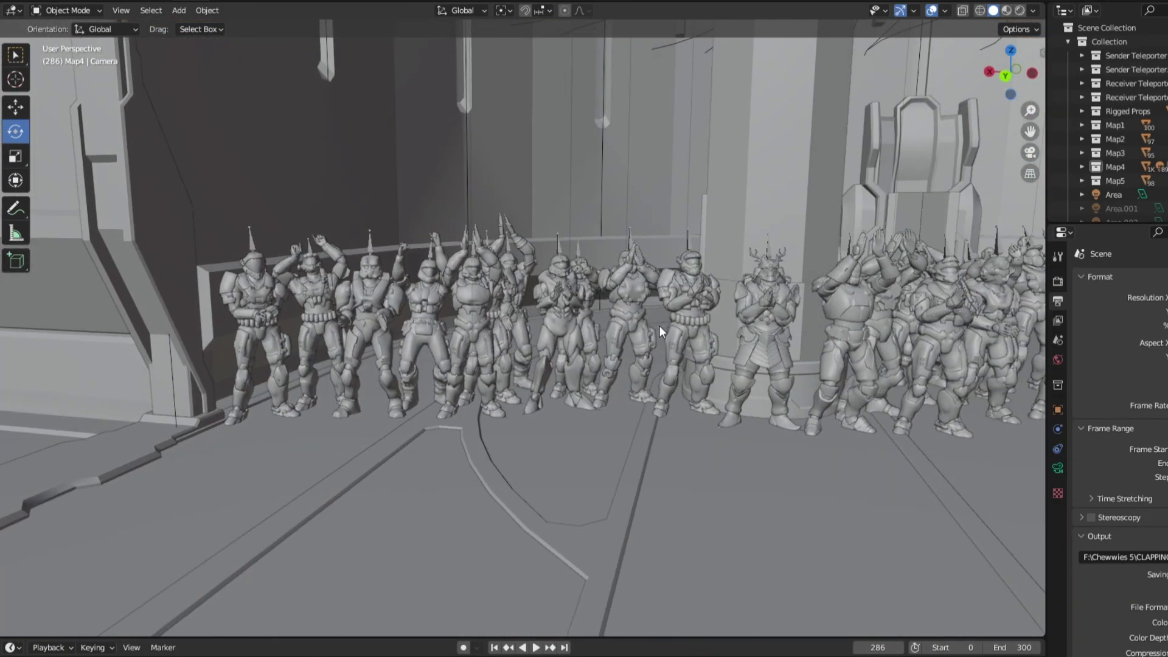
- Examine the row of armoured characters standing beside the curved back wall from several angles
{"action": "scroll", "coordinate": [660, 325], "scroll_direction": "down", "scroll_amount": 3}
{"action": "scroll", "coordinate": [680, 315], "scroll_direction": "up", "scroll_amount": 2}
{"action": "left_click_drag", "start_coordinate": [691, 312], "coordinate": [113, 511]}
{"action": "scroll", "coordinate": [584, 351], "scroll_direction": "down", "scroll_amount": 4}
{"action": "scroll", "coordinate": [583, 350], "scroll_direction": "up", "scroll_amount": 3}
{"action": "left_click_drag", "start_coordinate": [706, 289], "coordinate": [698, 327]}
{"action": "scroll", "coordinate": [699, 326], "scroll_direction": "down", "scroll_amount": 1}
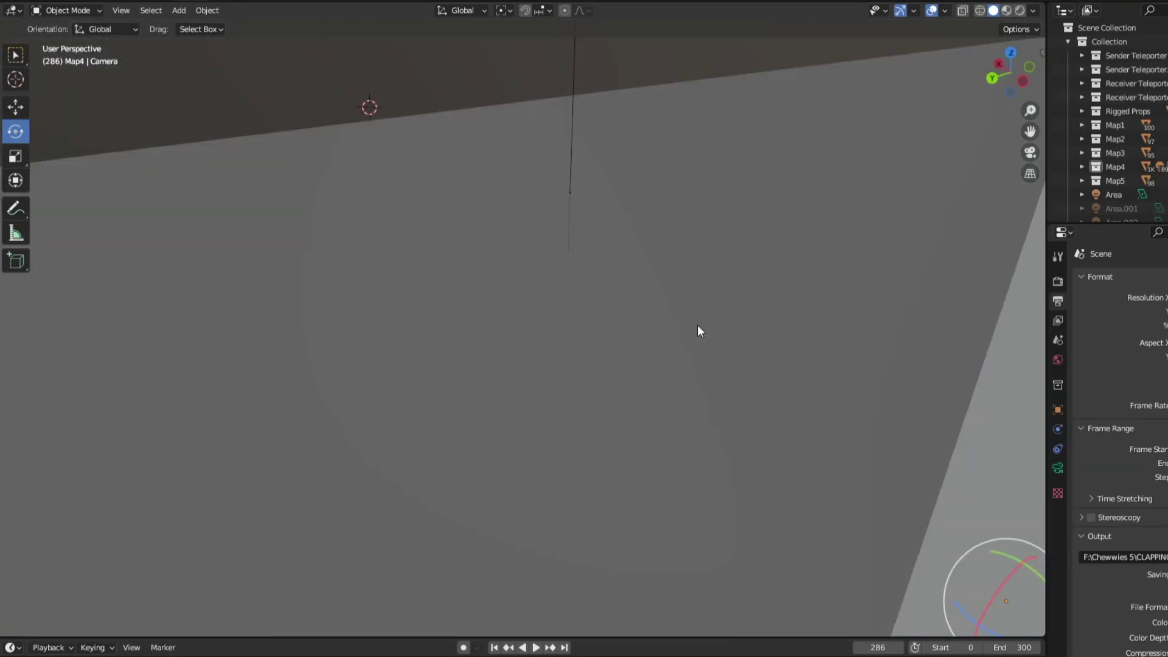
{"action": "scroll", "coordinate": [699, 325], "scroll_direction": "up", "scroll_amount": 2}
{"action": "scroll", "coordinate": [698, 324], "scroll_direction": "up", "scroll_amount": 2}
{"action": "left_click_drag", "start_coordinate": [698, 323], "coordinate": [597, 359]}
{"action": "scroll", "coordinate": [631, 348], "scroll_direction": "down", "scroll_amount": 2}
{"action": "scroll", "coordinate": [616, 358], "scroll_direction": "up", "scroll_amount": 2}
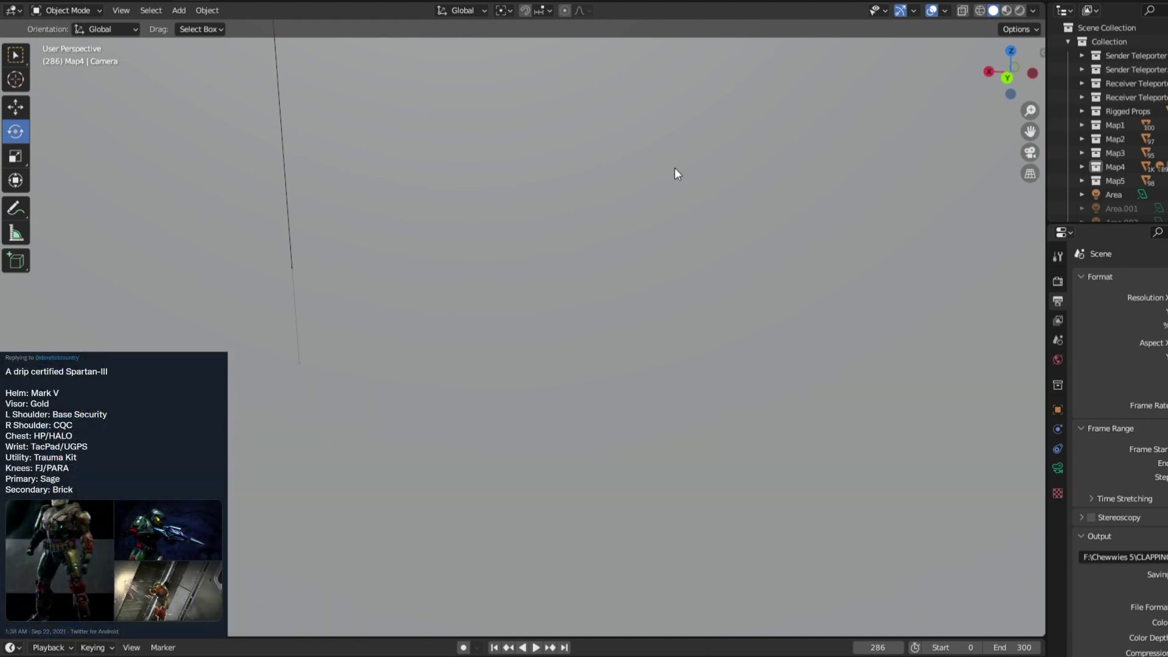
{"action": "scroll", "coordinate": [676, 193], "scroll_direction": "down", "scroll_amount": 6}
{"action": "scroll", "coordinate": [795, 308], "scroll_direction": "up", "scroll_amount": 2}
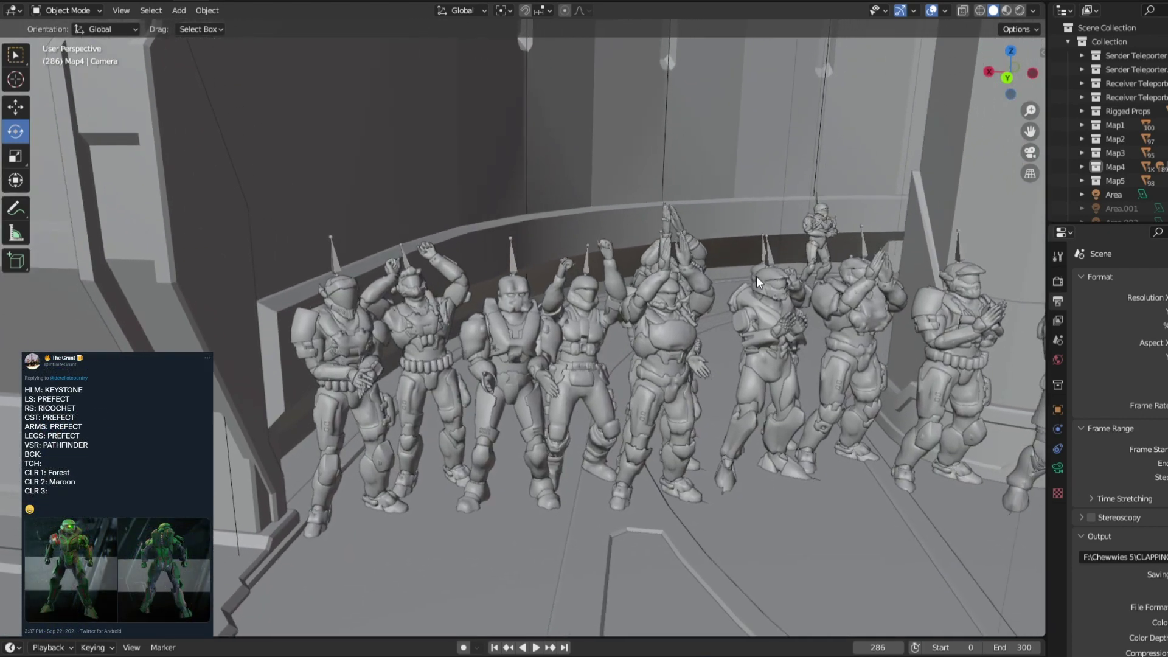
{"action": "left_click_drag", "start_coordinate": [757, 277], "coordinate": [629, 343]}
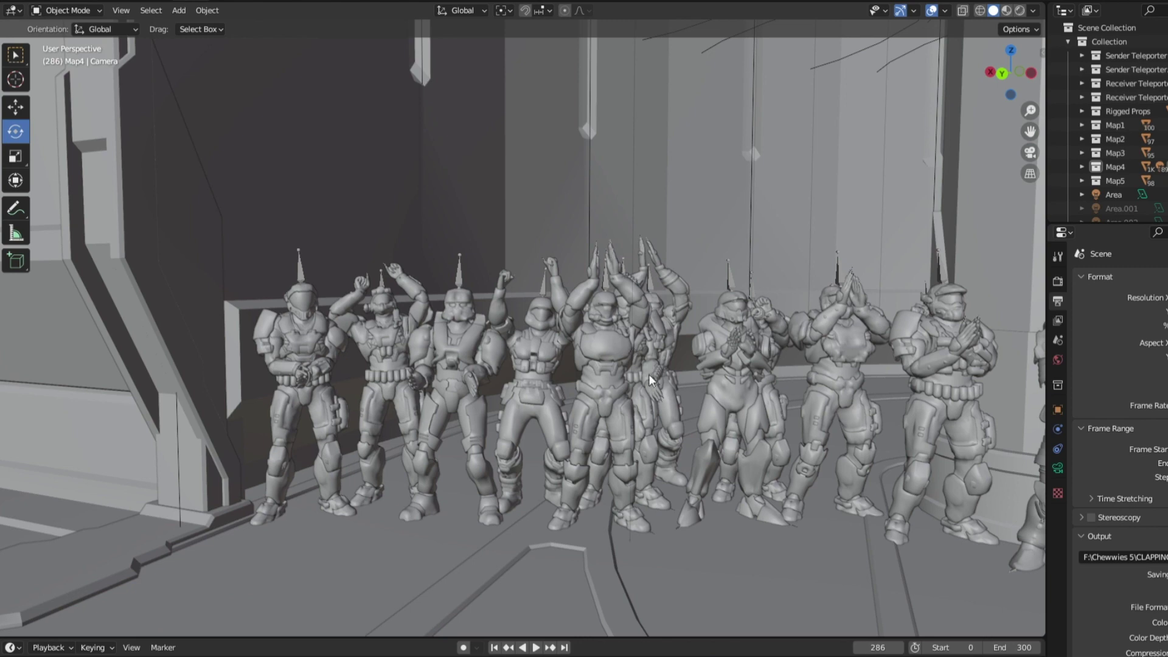
{"action": "scroll", "coordinate": [653, 395], "scroll_direction": "up", "scroll_amount": 2}
{"action": "left_click_drag", "start_coordinate": [701, 415], "coordinate": [810, 406]}
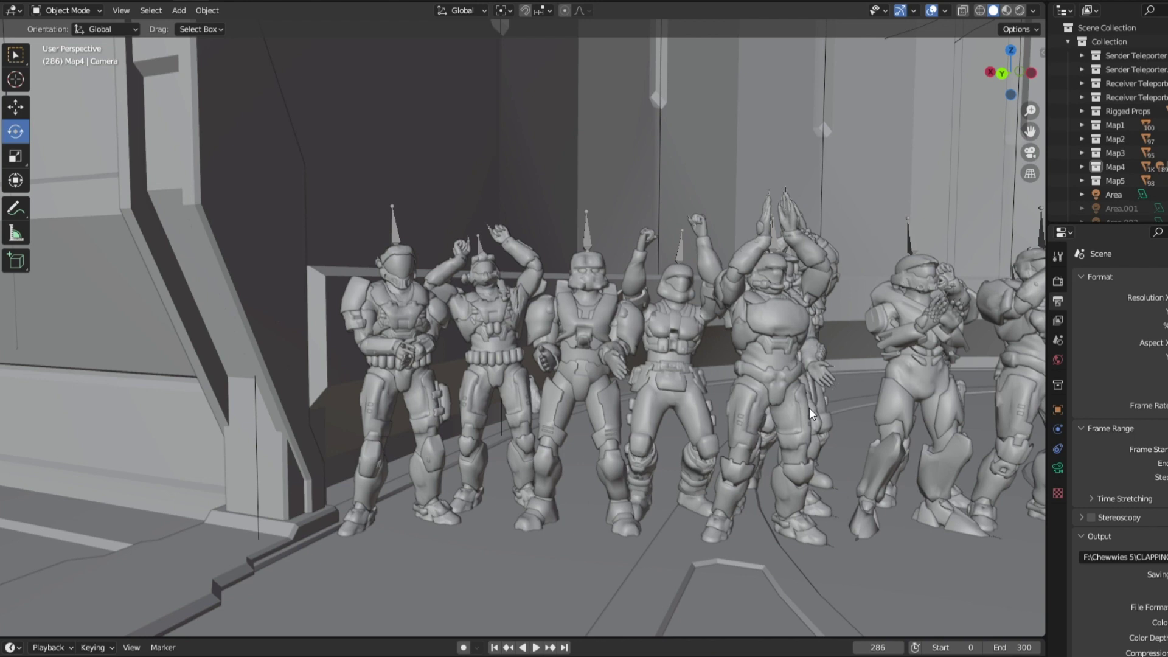
{"action": "left_click_drag", "start_coordinate": [835, 407], "coordinate": [797, 436]}
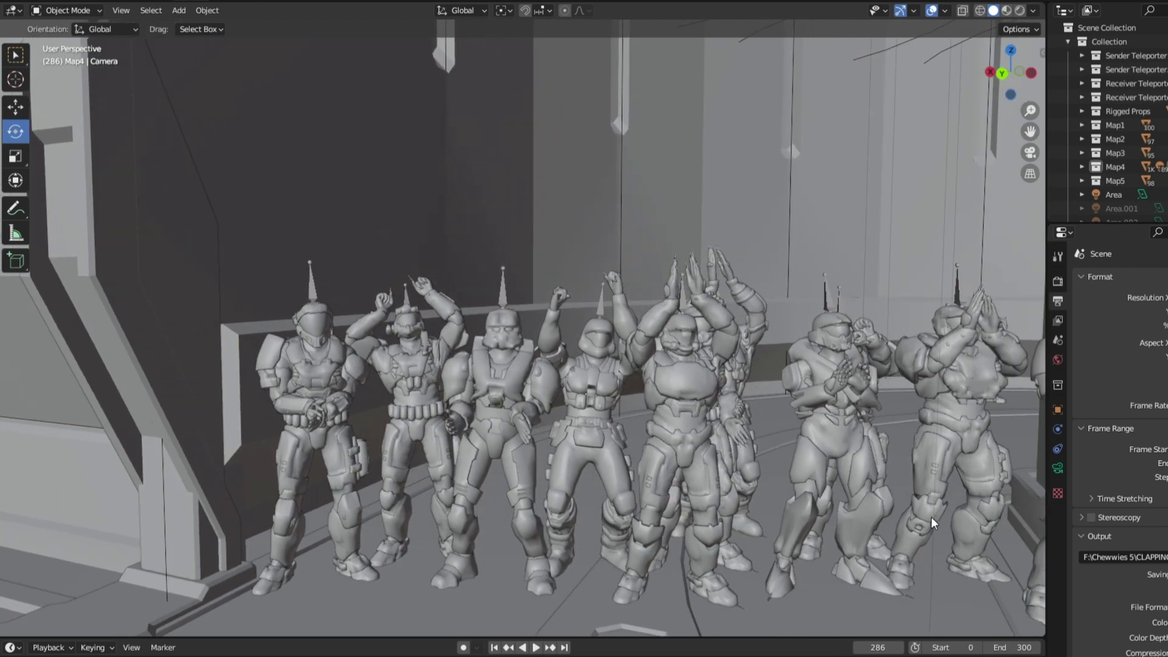
{"action": "left_click_drag", "start_coordinate": [746, 471], "coordinate": [780, 466]}
{"action": "left_click_drag", "start_coordinate": [867, 406], "coordinate": [577, 407]}
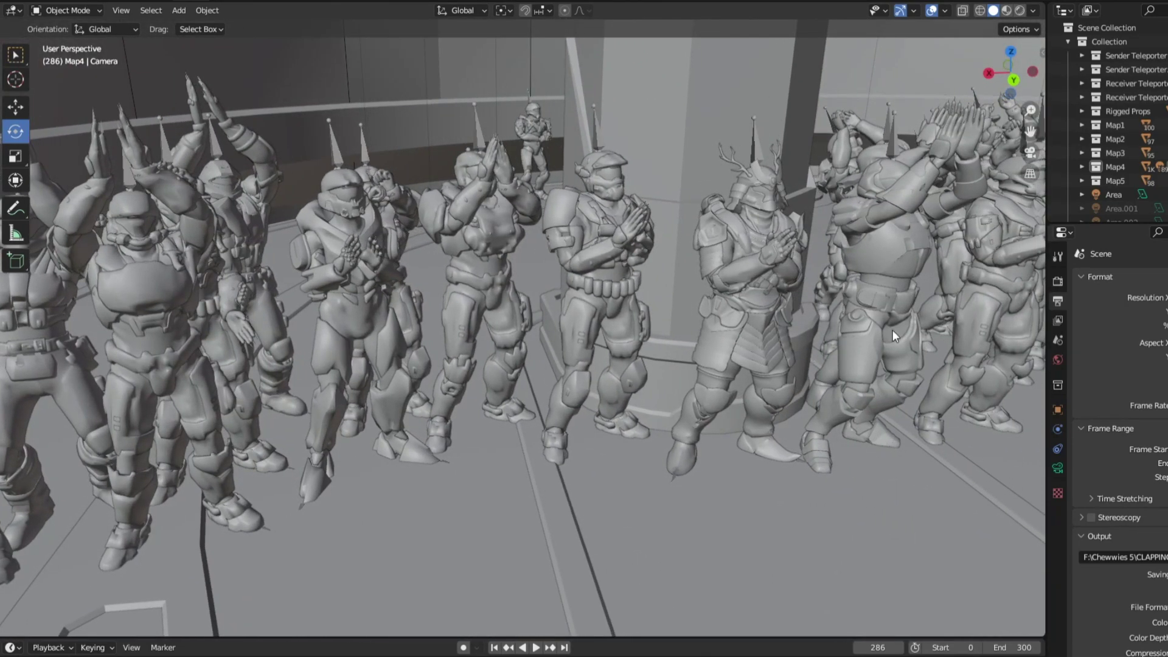
- Examine the characters around the central pillar, from the antlered samurai figure across to the group behind the camera object
{"action": "left_click_drag", "start_coordinate": [893, 329], "coordinate": [629, 359]}
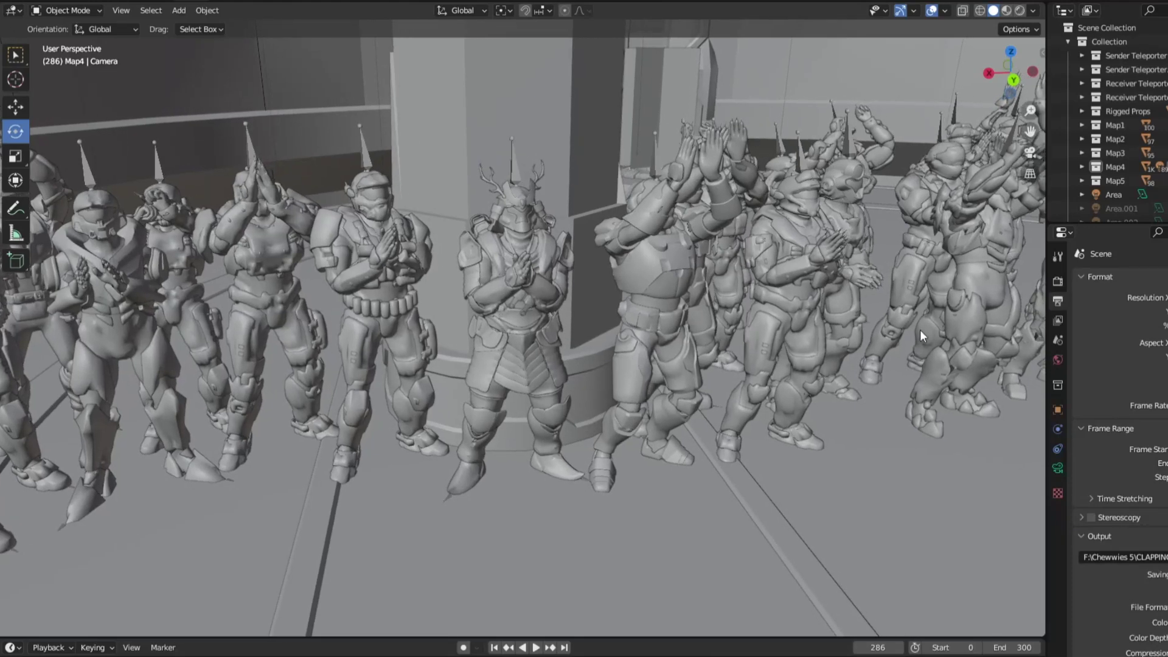
{"action": "left_click_drag", "start_coordinate": [920, 330], "coordinate": [726, 360]}
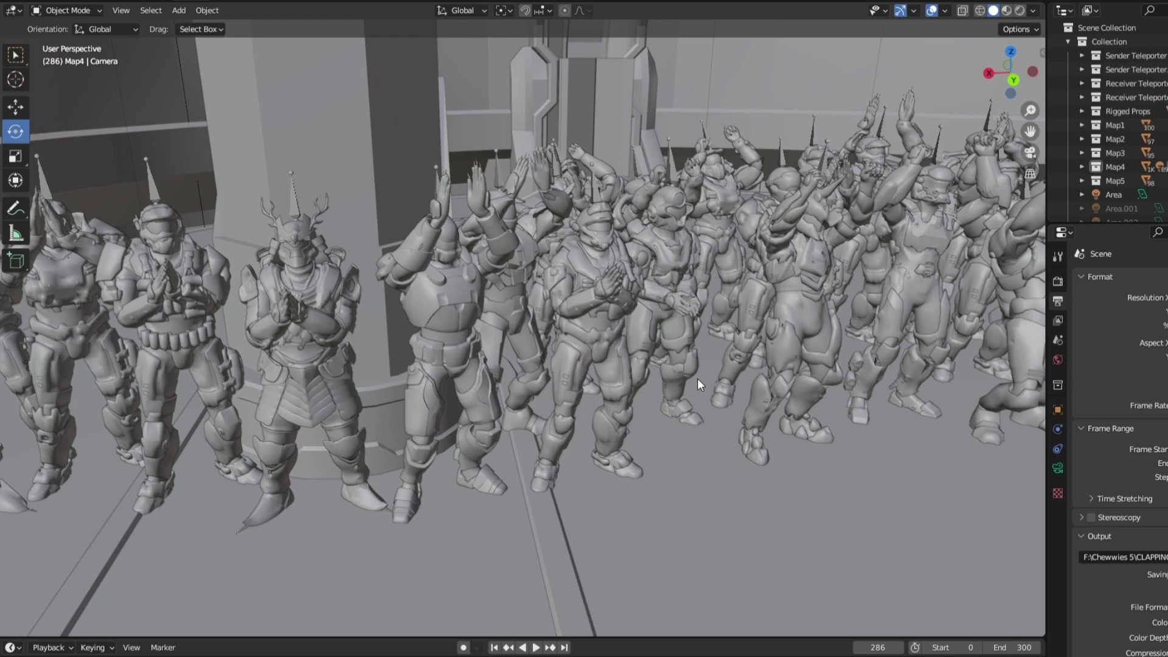
{"action": "left_click_drag", "start_coordinate": [698, 378], "coordinate": [712, 399]}
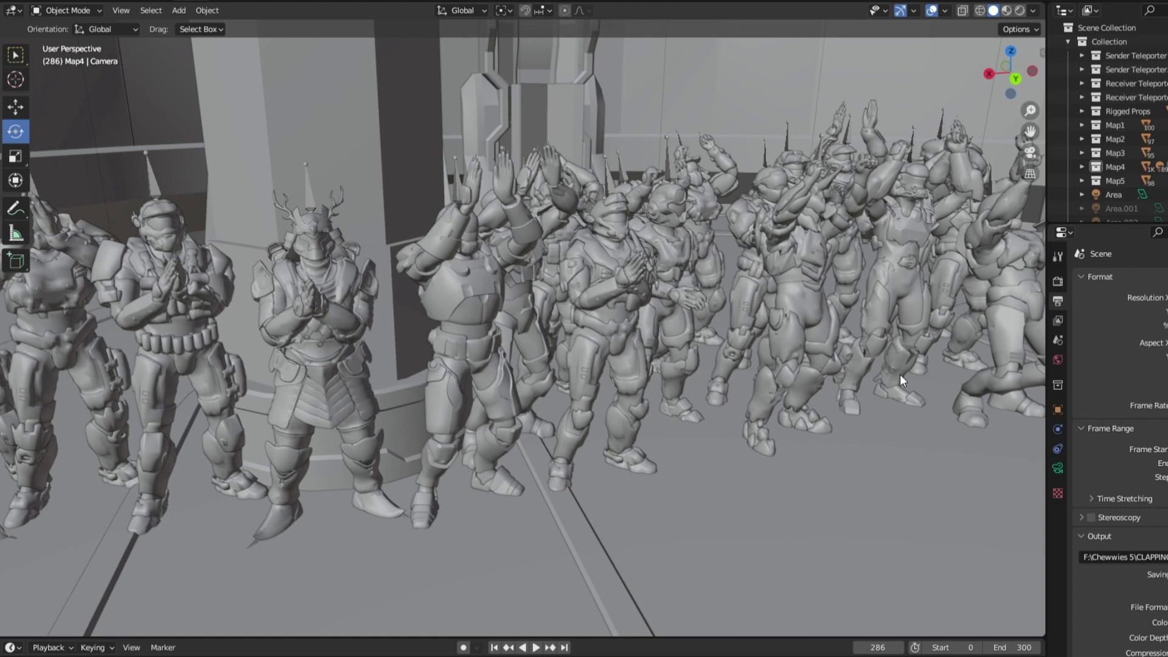
{"action": "left_click_drag", "start_coordinate": [874, 365], "coordinate": [822, 426]}
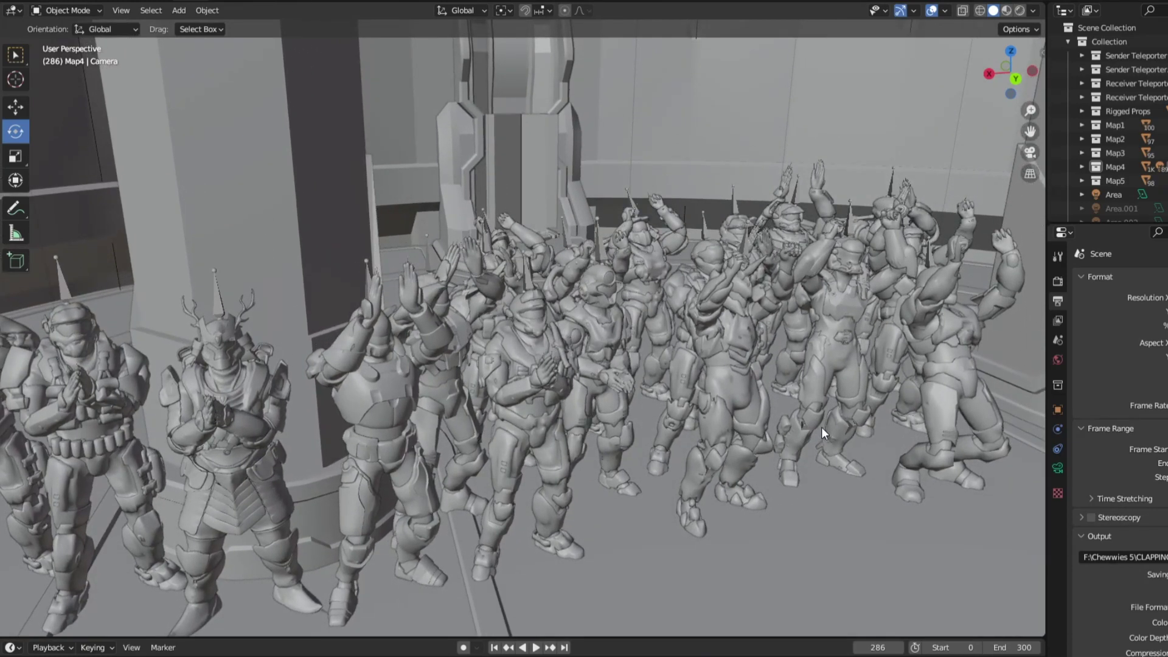
{"action": "left_click_drag", "start_coordinate": [840, 425], "coordinate": [467, 393]}
{"action": "left_click_drag", "start_coordinate": [709, 386], "coordinate": [404, 385]}
{"action": "left_click_drag", "start_coordinate": [725, 285], "coordinate": [713, 283]}
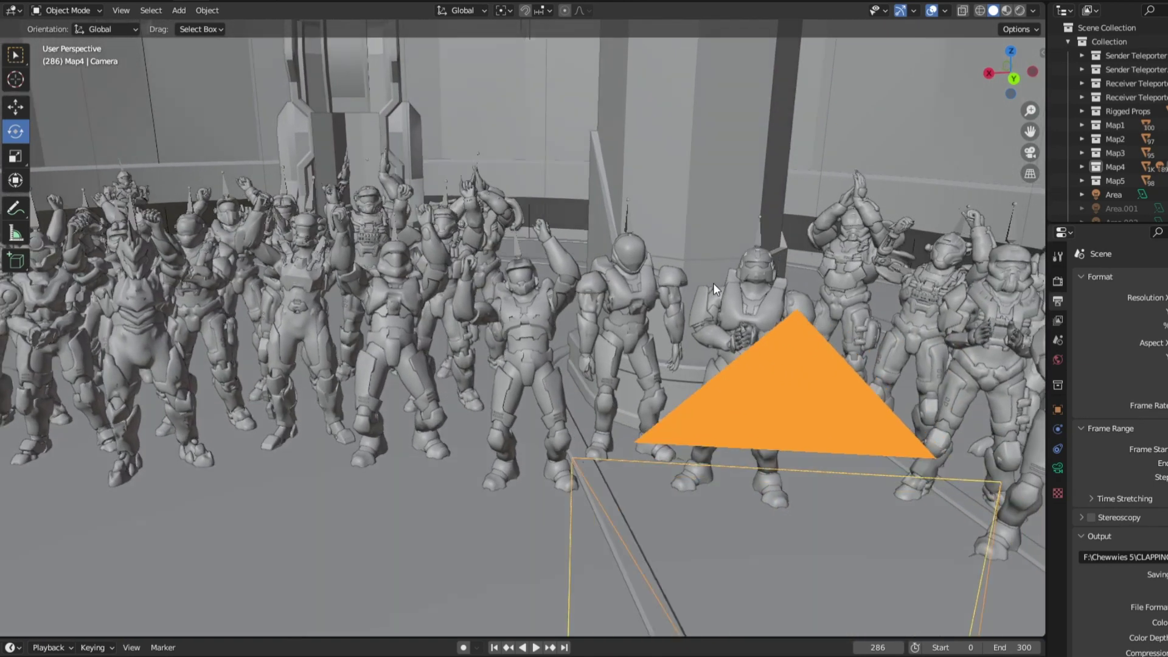
{"action": "scroll", "coordinate": [780, 345], "scroll_direction": "down", "scroll_amount": 1}
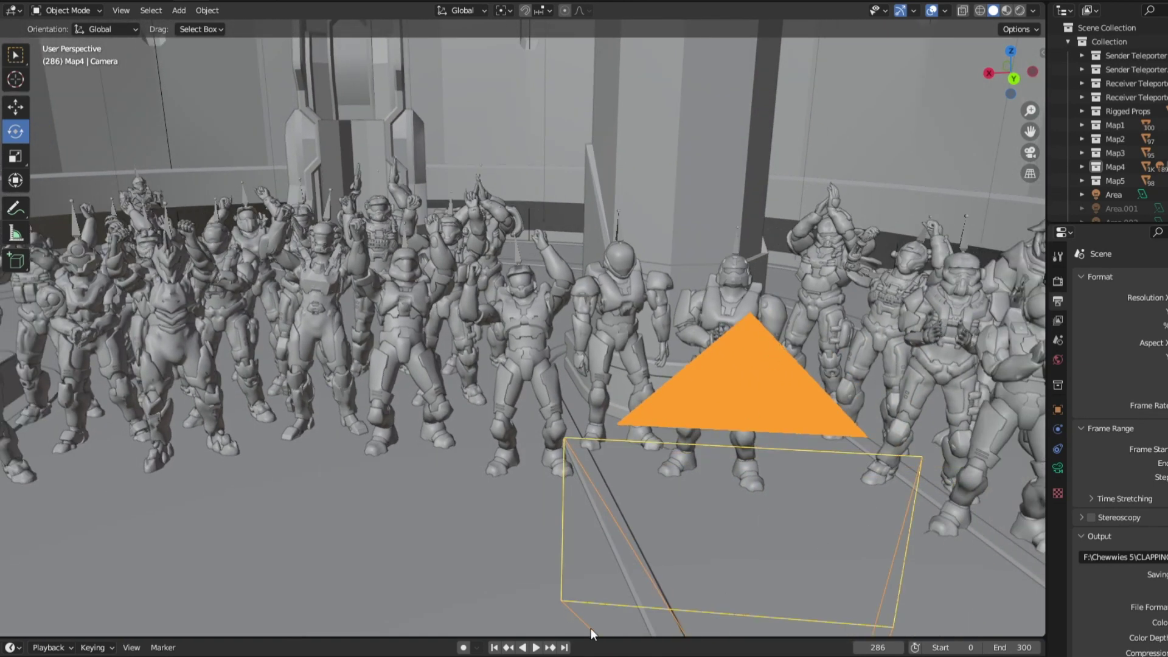
- Briefly play the crowd animation and return it to frame 0
{"action": "key", "text": "space"}
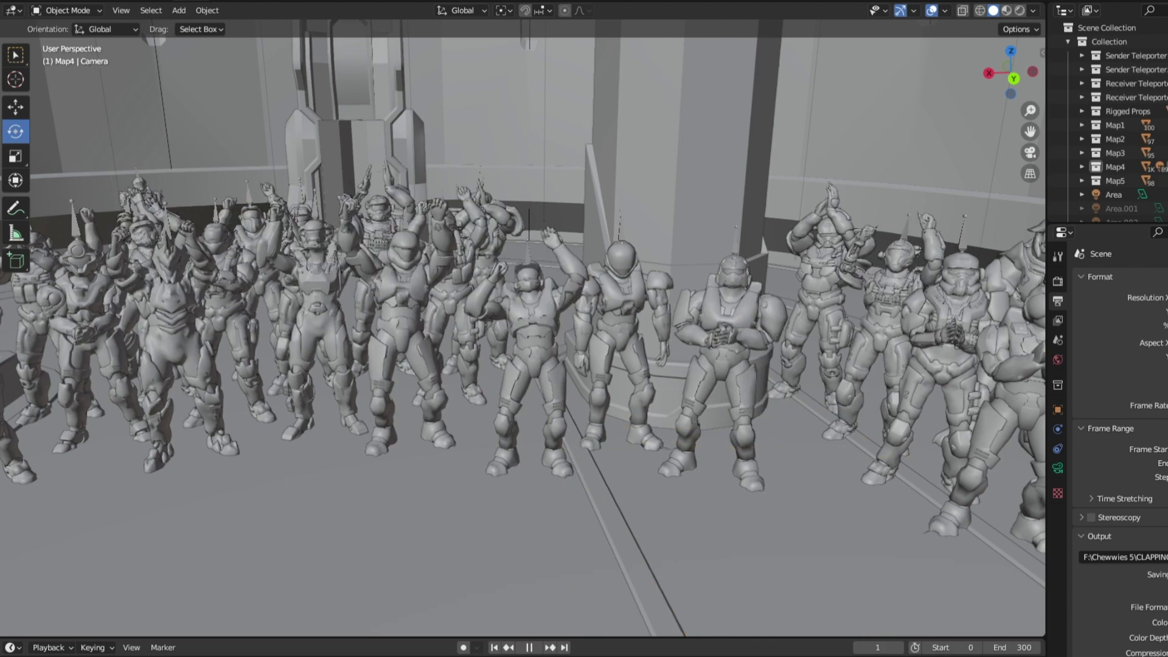
{"action": "key", "text": "shift+Left"}
{"action": "key", "text": "space"}
{"action": "left_click", "coordinate": [445, 567]}
{"action": "left_click_drag", "start_coordinate": [445, 567], "coordinate": [481, 543]}
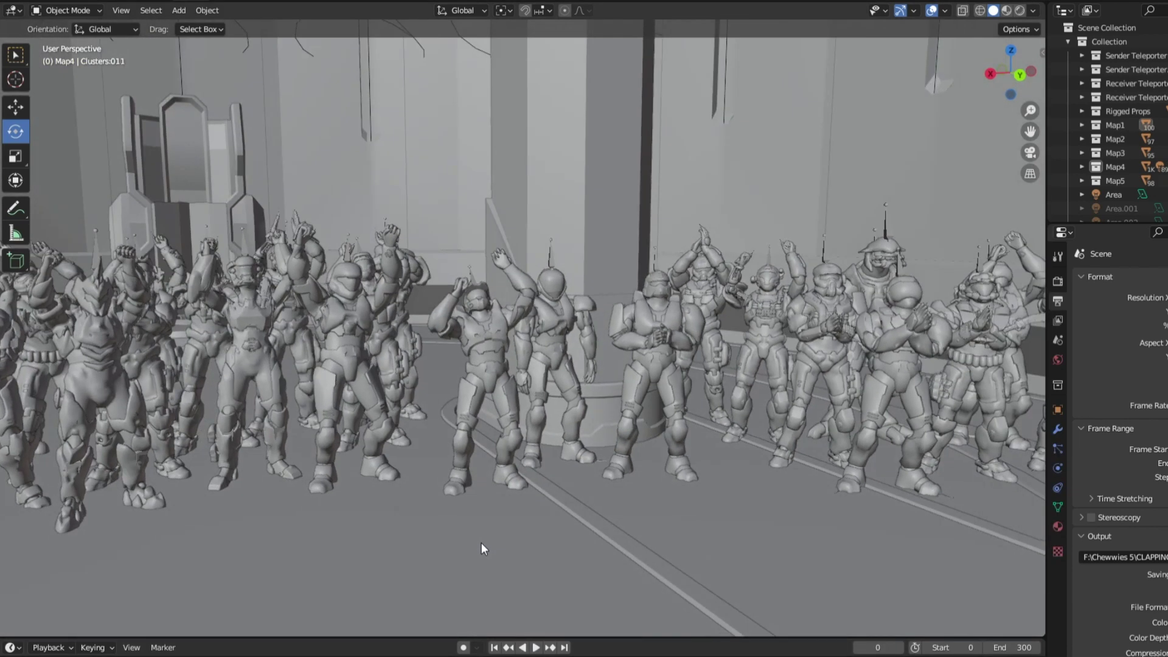
- Play the crowd animation through the scene camera and stop it at frame 136
{"action": "key", "text": "KP_0"}
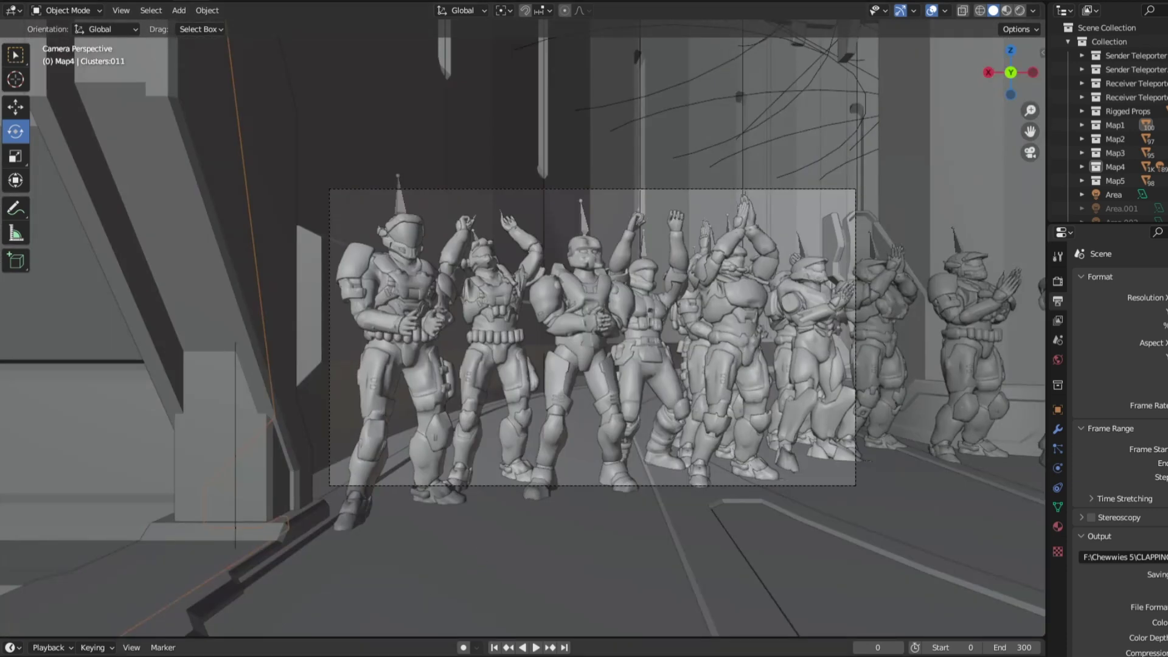
{"action": "key", "text": "space"}
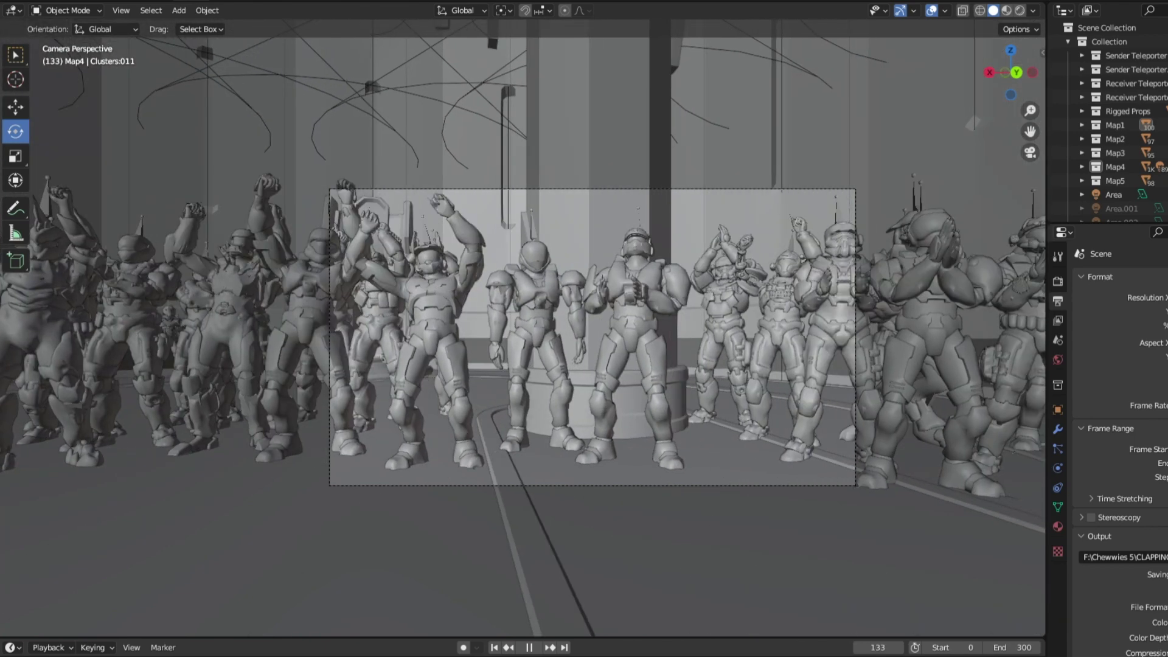
{"action": "key", "text": "space"}
{"action": "key", "text": "Left"}
{"action": "key", "text": "Left"}
{"action": "key", "text": "Left"}
{"action": "key", "text": "Left"}
{"action": "key", "text": "Left"}
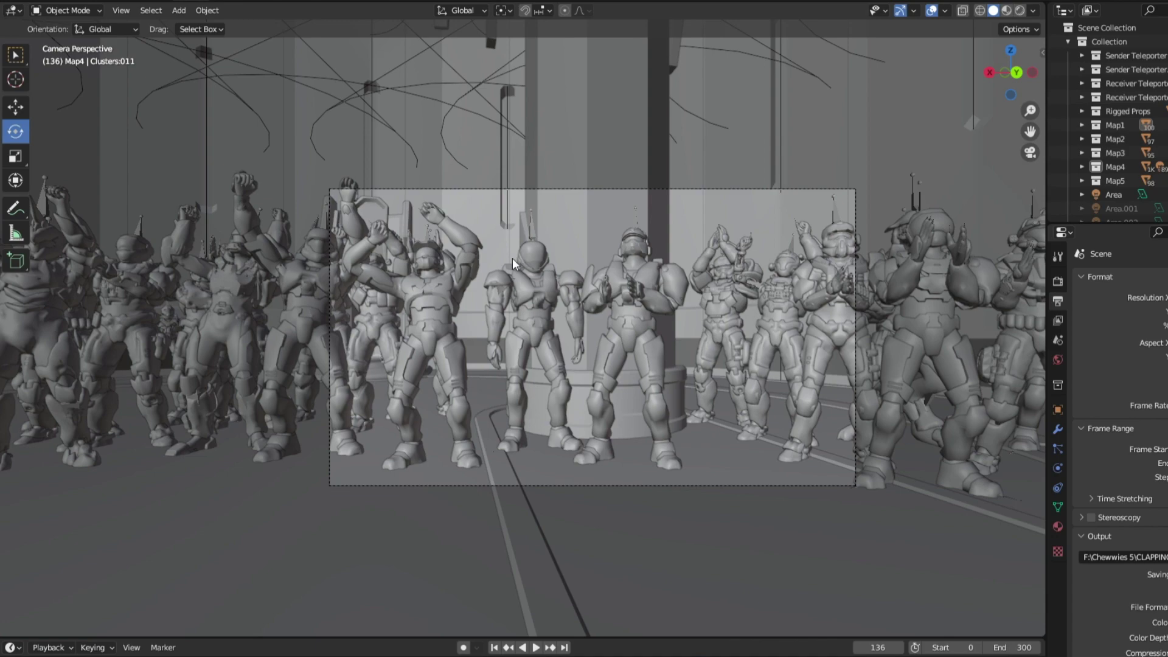
- Examine the group with the hunched, large-helmeted character beyond the pillar from the front, above and behind
{"action": "left_click_drag", "start_coordinate": [914, 174], "coordinate": [503, 208]}
{"action": "scroll", "coordinate": [493, 198], "scroll_direction": "down", "scroll_amount": 4}
{"action": "scroll", "coordinate": [508, 232], "scroll_direction": "up", "scroll_amount": 3}
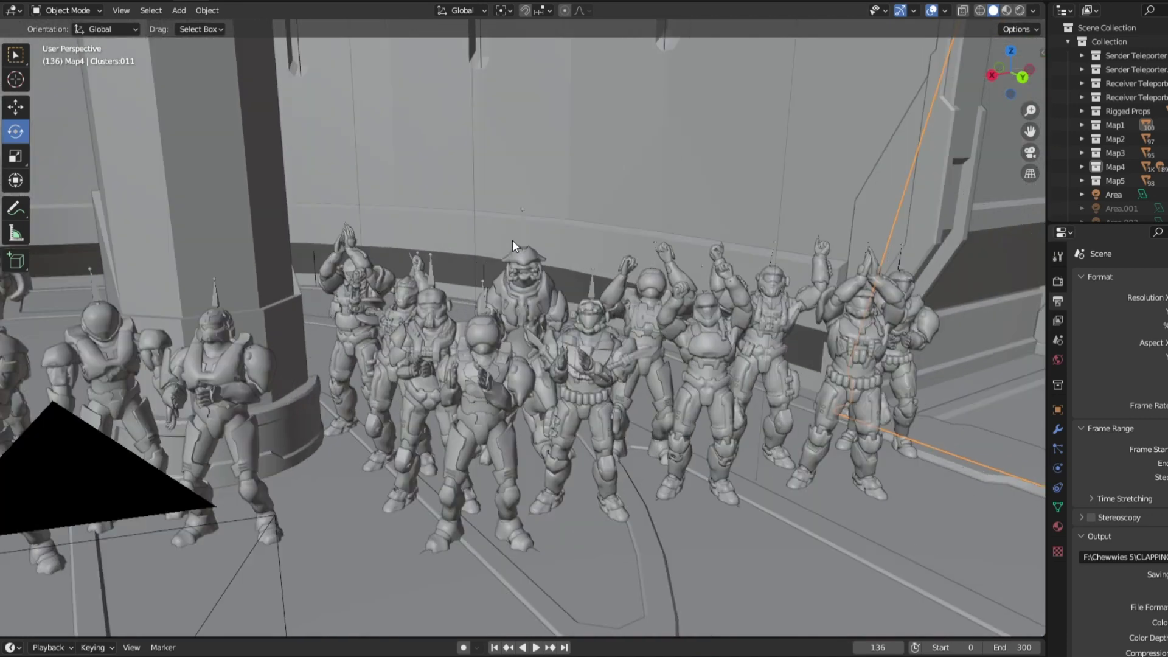
{"action": "scroll", "coordinate": [525, 275], "scroll_direction": "up", "scroll_amount": 2}
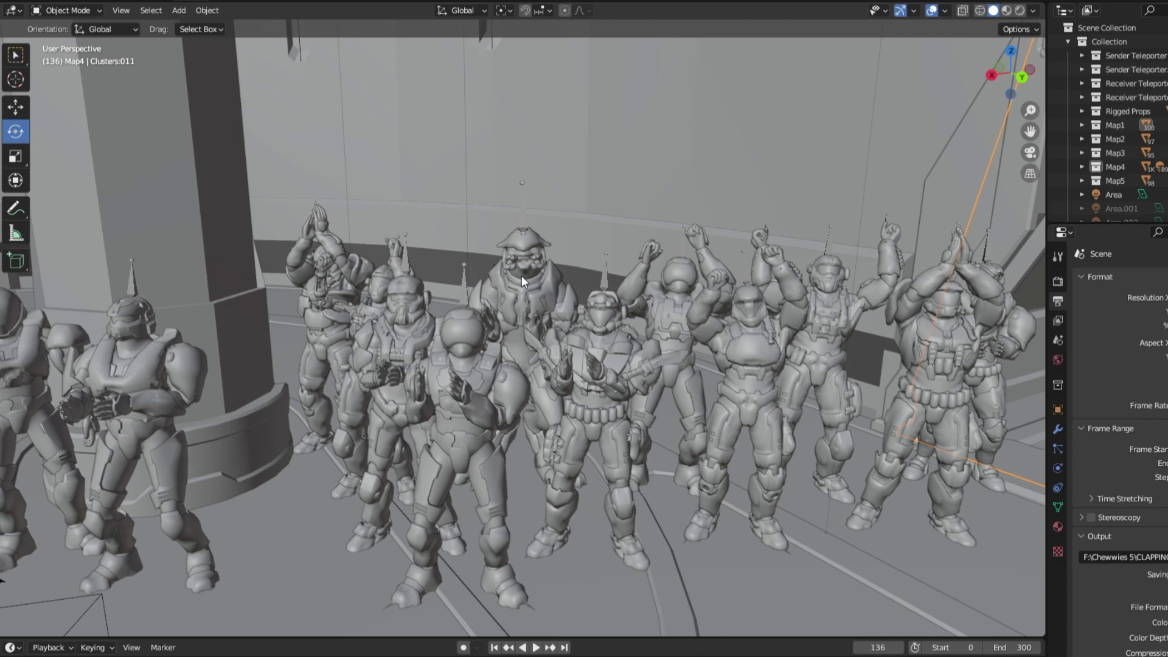
{"action": "left_click_drag", "start_coordinate": [522, 276], "coordinate": [479, 308]}
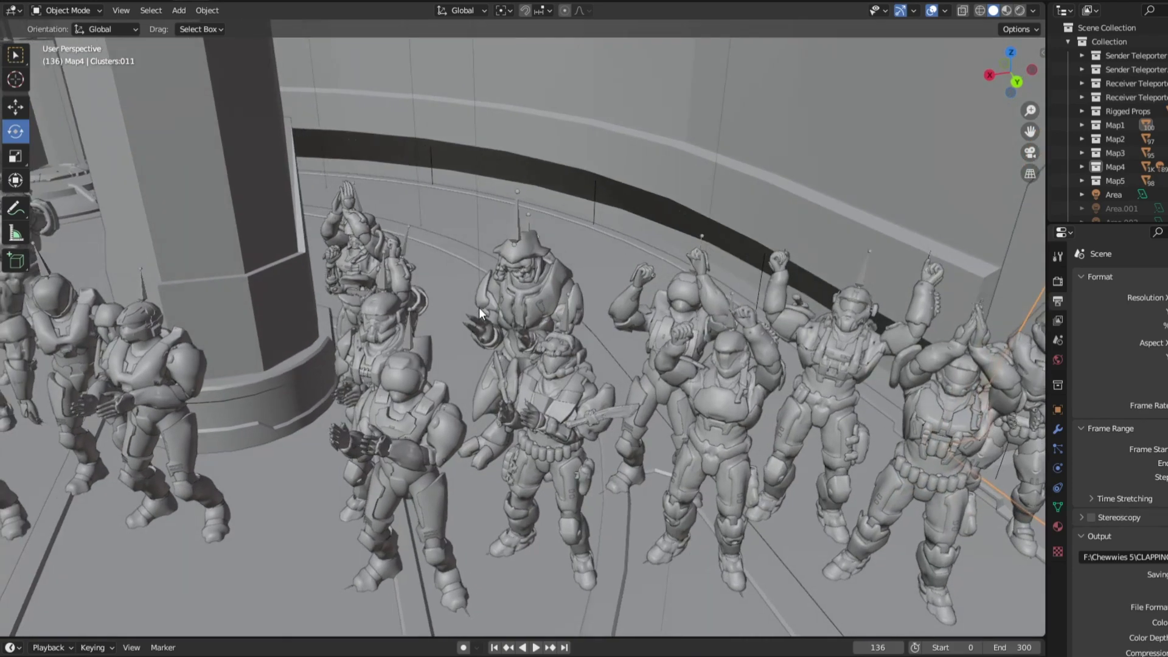
{"action": "scroll", "coordinate": [565, 321], "scroll_direction": "up", "scroll_amount": 3}
{"action": "left_click_drag", "start_coordinate": [564, 321], "coordinate": [608, 350]}
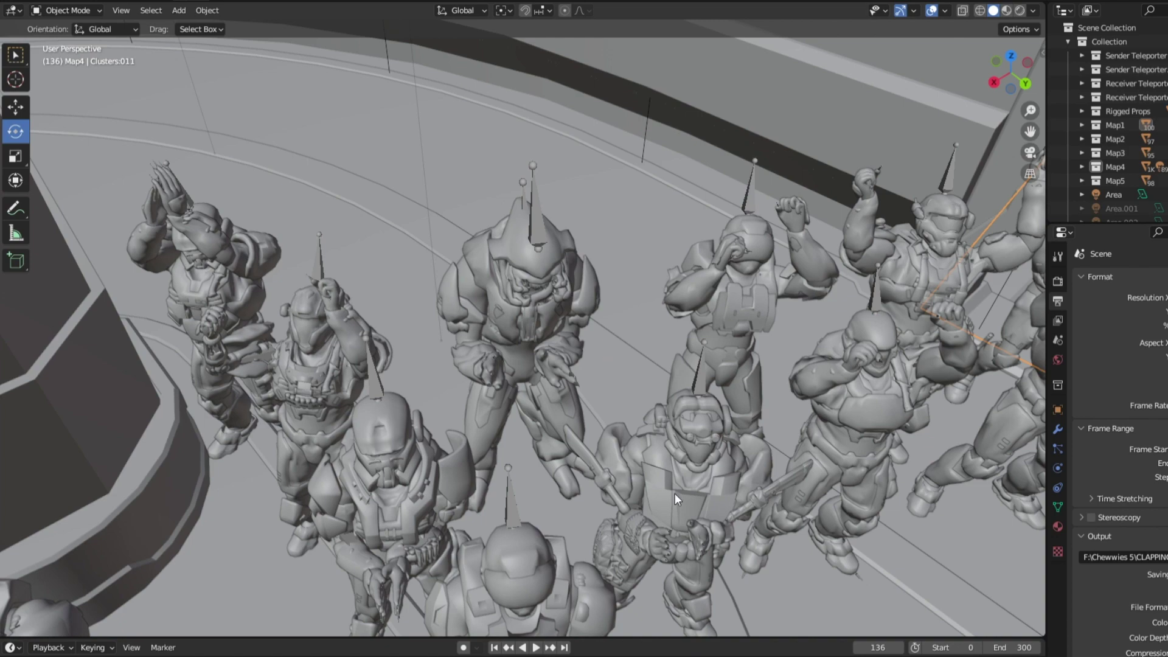
{"action": "left_click_drag", "start_coordinate": [674, 494], "coordinate": [770, 467]}
{"action": "left_click_drag", "start_coordinate": [638, 449], "coordinate": [673, 454]}
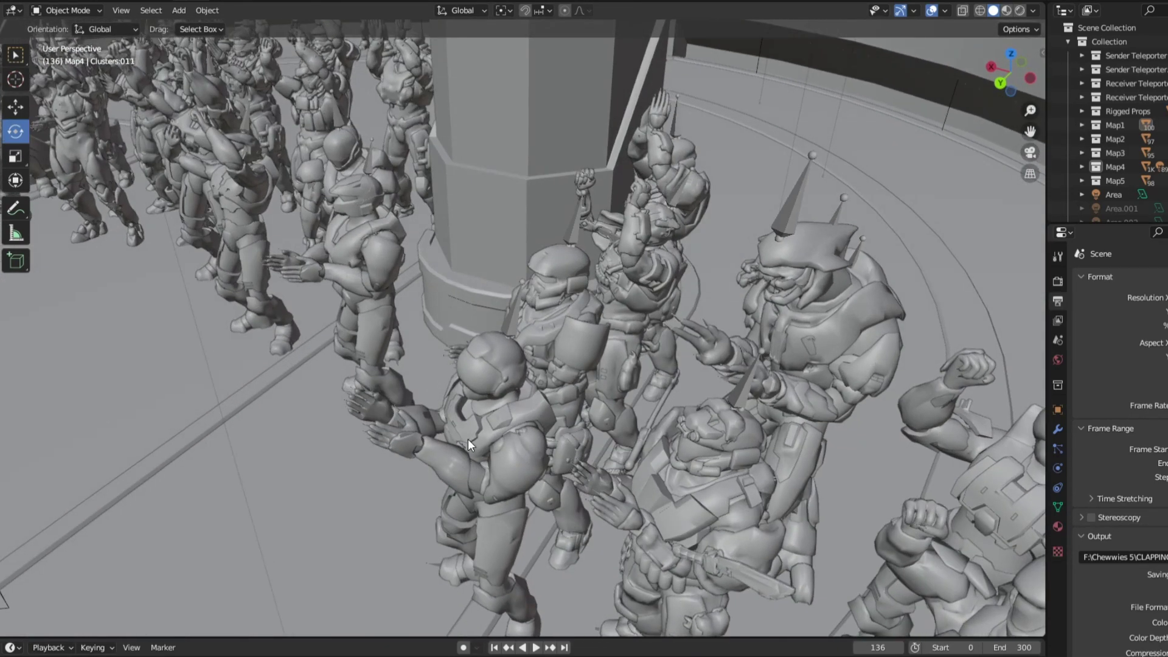
{"action": "left_click_drag", "start_coordinate": [343, 330], "coordinate": [397, 604]}
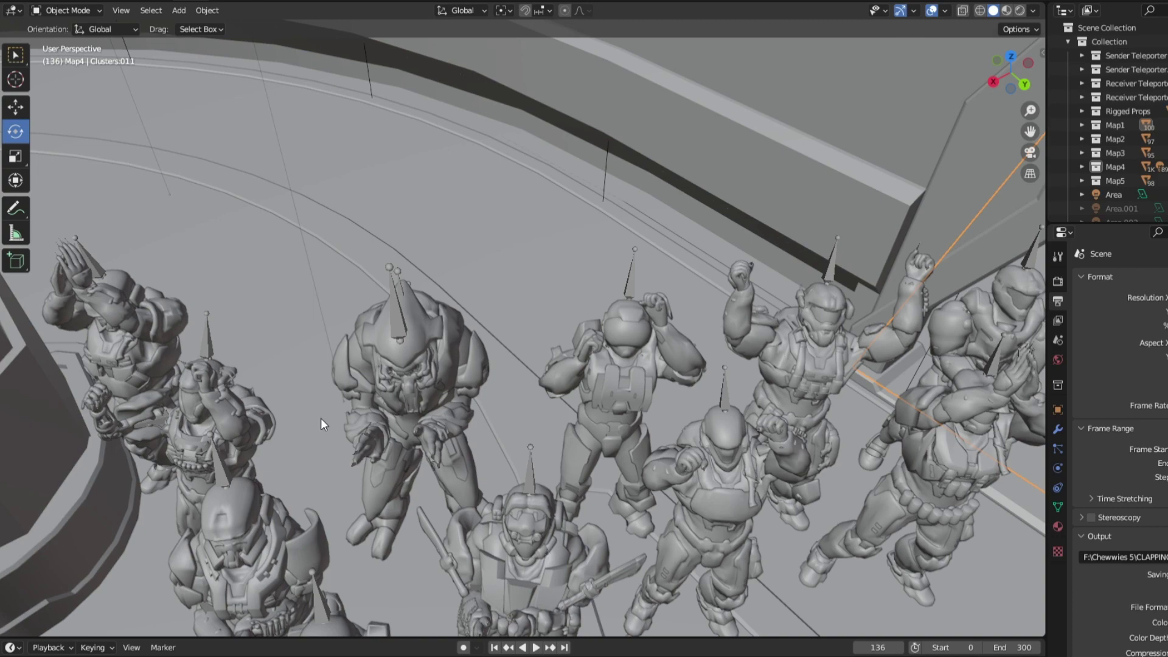
{"action": "left_click_drag", "start_coordinate": [320, 418], "coordinate": [272, 437]}
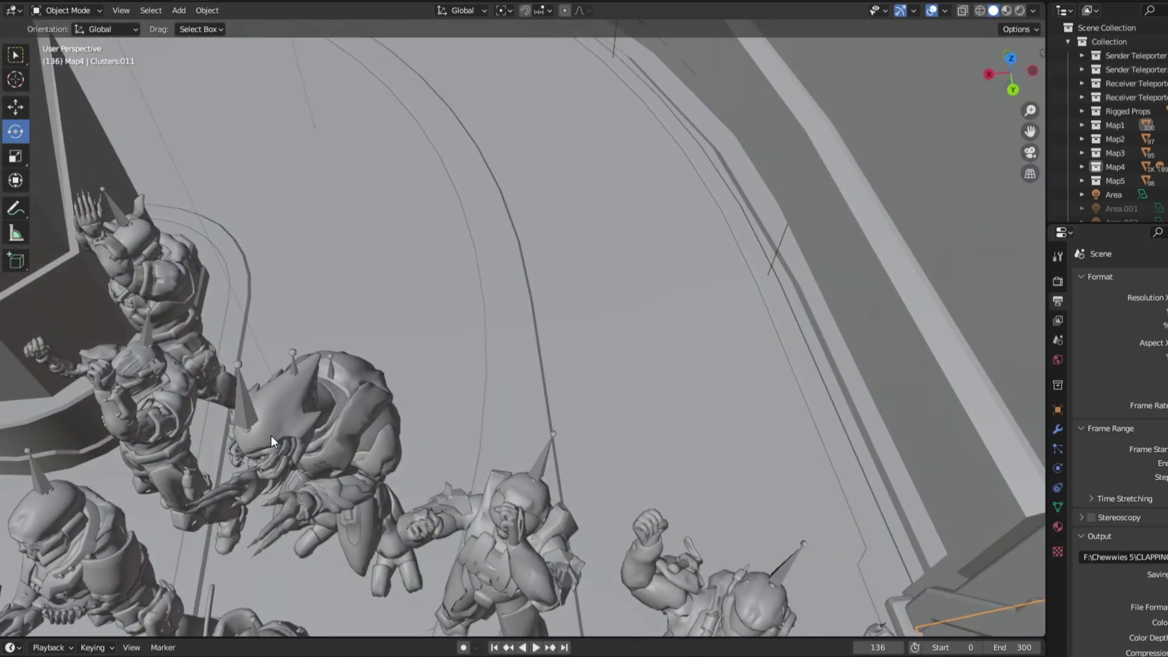
{"action": "left_click_drag", "start_coordinate": [347, 368], "coordinate": [538, 436]}
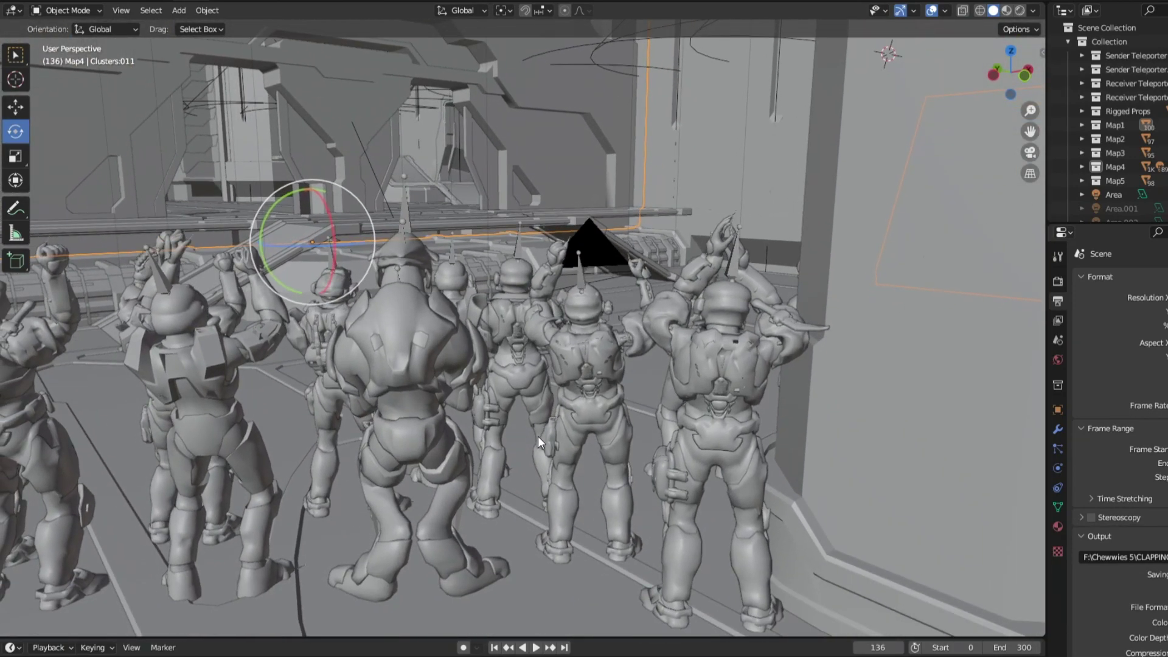
{"action": "left_click_drag", "start_coordinate": [538, 436], "coordinate": [499, 405]}
{"action": "left_click_drag", "start_coordinate": [434, 585], "coordinate": [442, 557]}
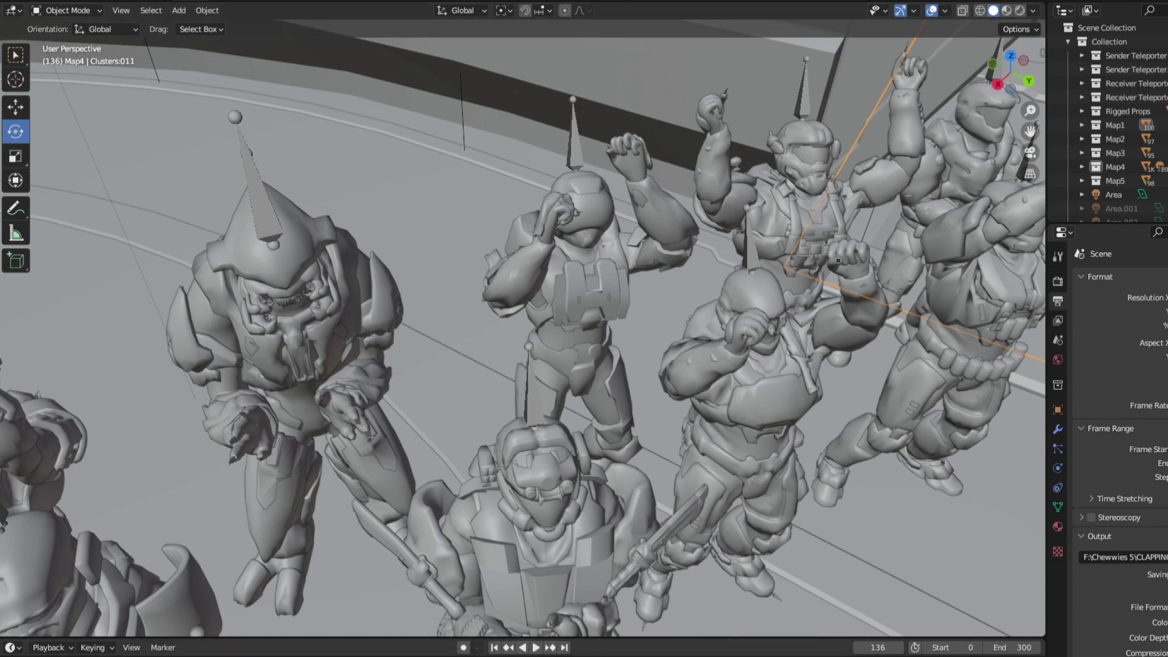
- Replay the animation from its first frame with the hunched character's group in view, stopping at frame 148
{"action": "key", "text": "shift+Left"}
{"action": "key", "text": "space"}
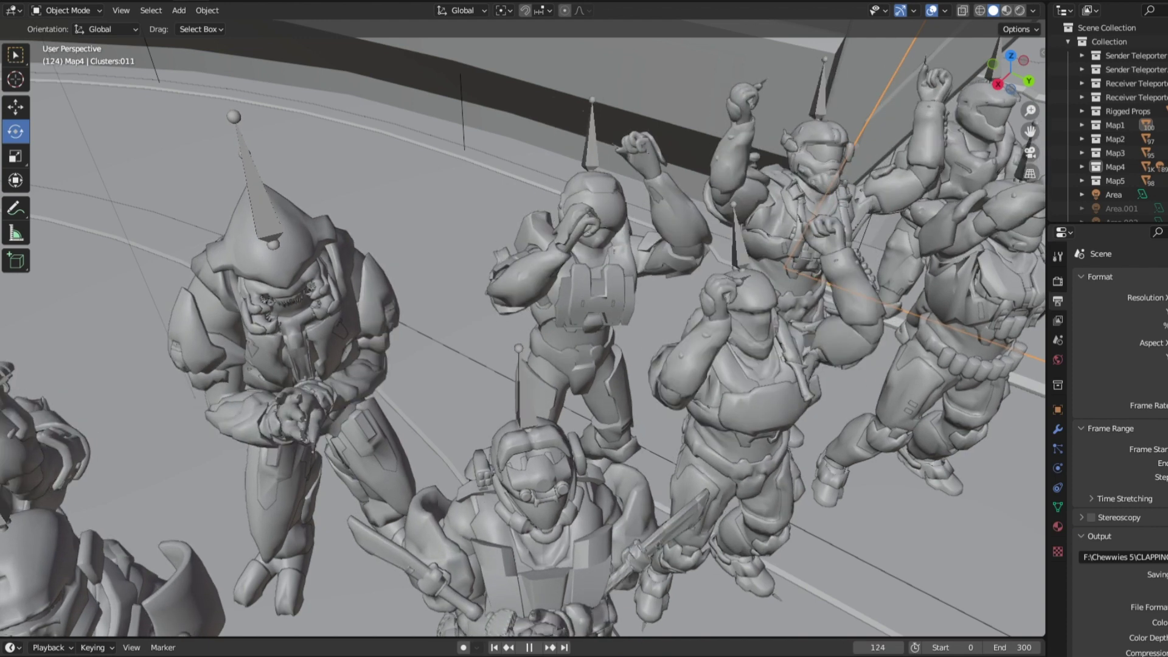
{"action": "key", "text": "space"}
- Frame the whole group around the hunched character and display the viewport in Material Preview shading
{"action": "left_click_drag", "start_coordinate": [704, 511], "coordinate": [652, 492]}
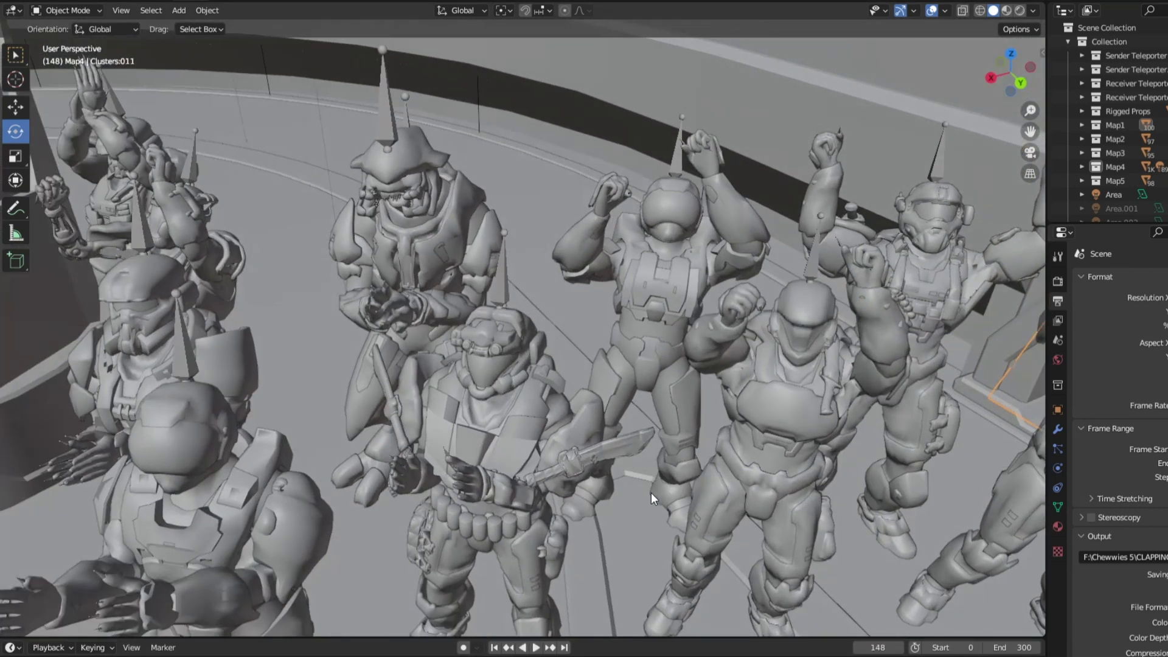
{"action": "scroll", "coordinate": [645, 492], "scroll_direction": "down", "scroll_amount": 2}
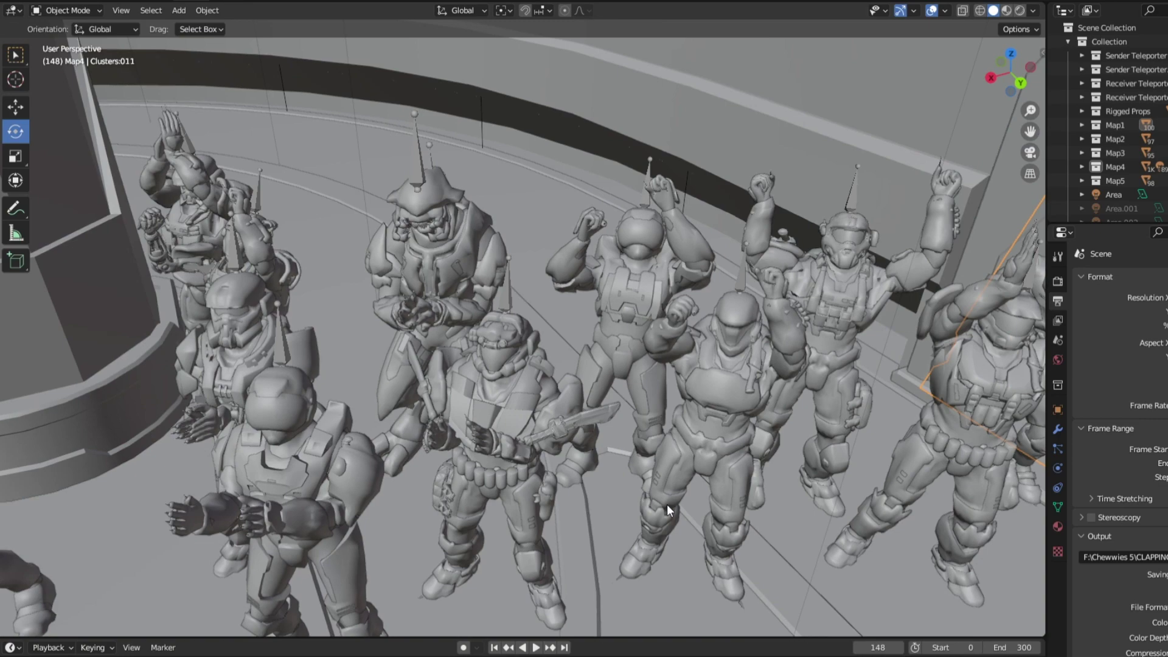
{"action": "left_click_drag", "start_coordinate": [670, 504], "coordinate": [426, 375]}
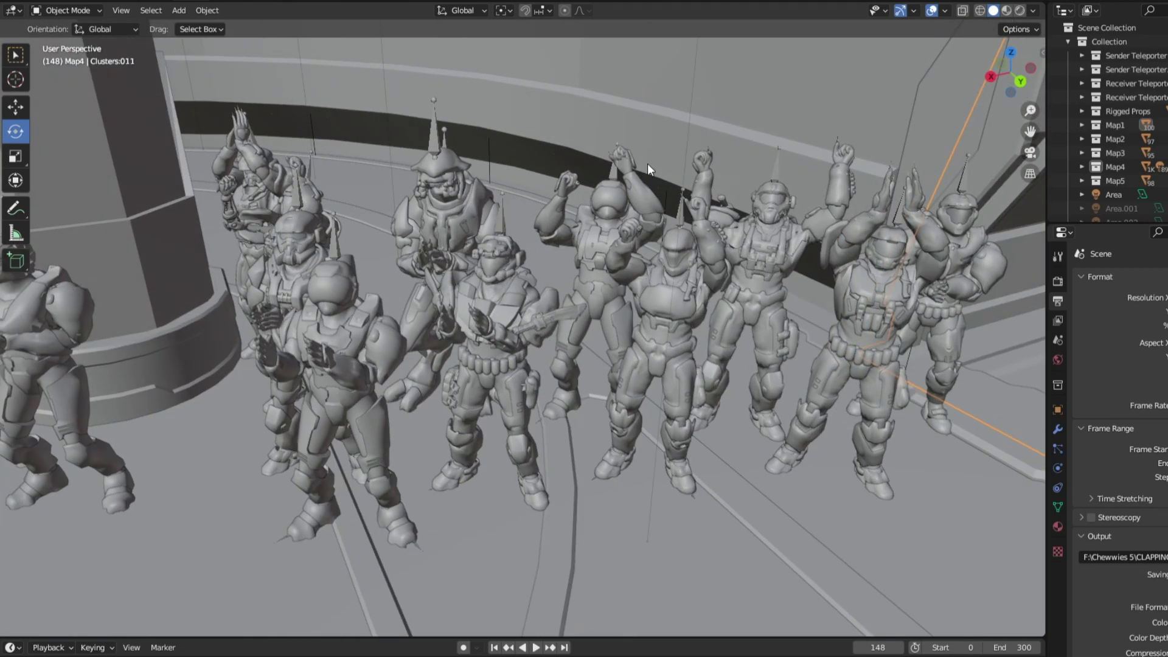
{"action": "left_click", "coordinate": [1006, 11]}
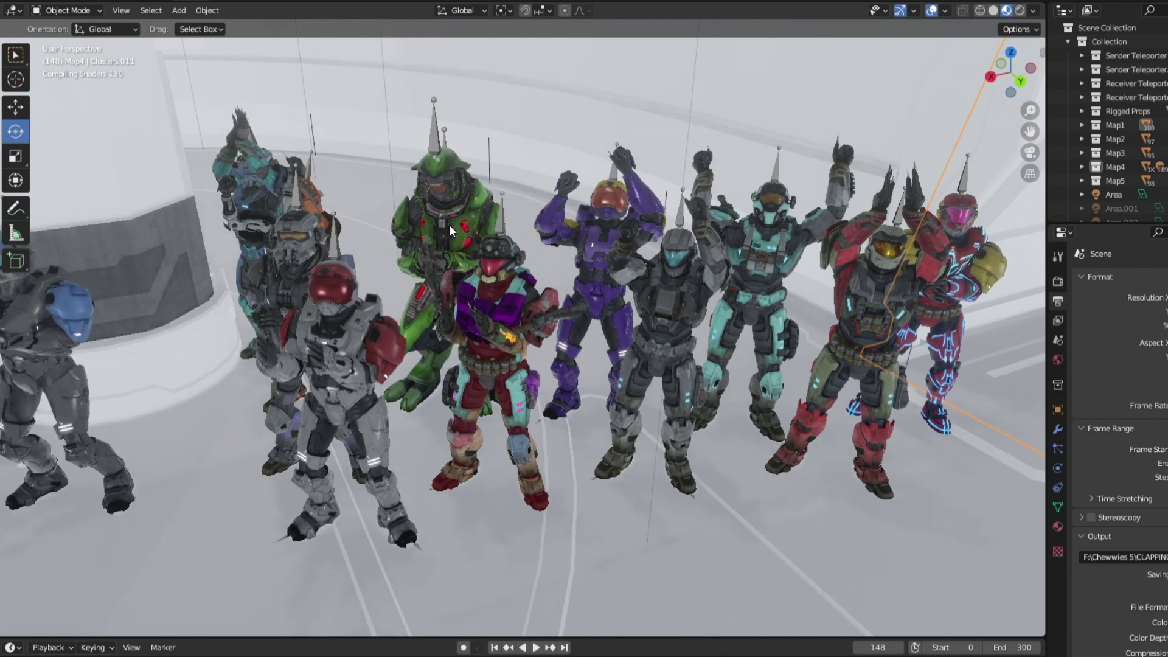
- Examine the materials of the group around the green, large-helmeted character from the front and from above
{"action": "left_click_drag", "start_coordinate": [449, 225], "coordinate": [453, 242]}
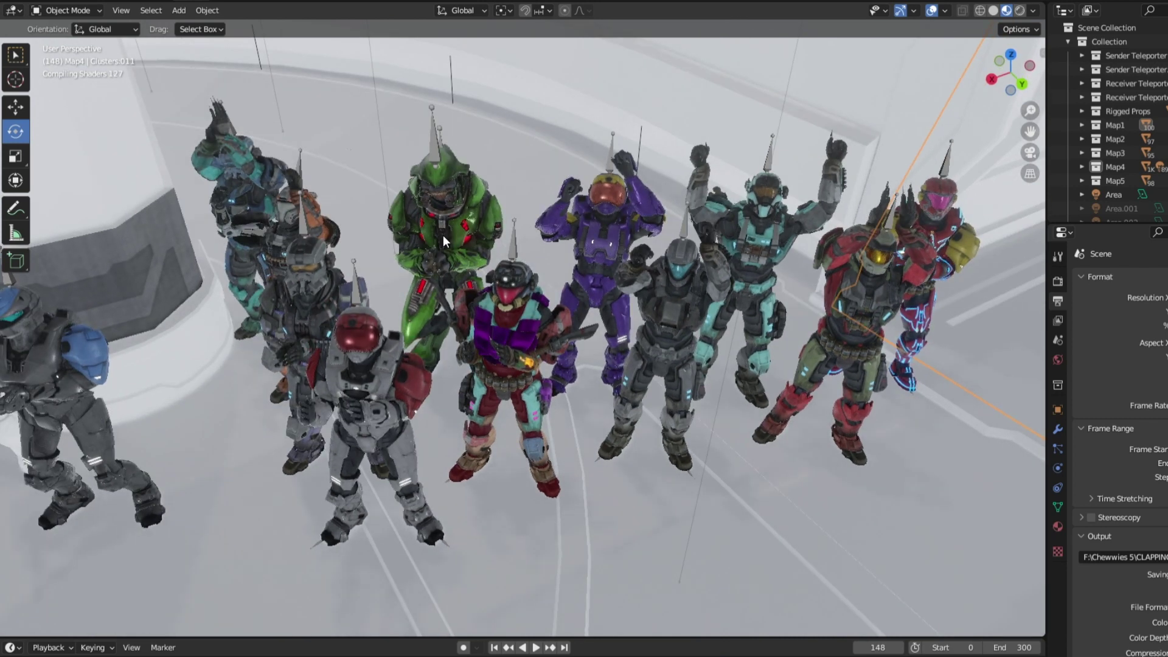
{"action": "scroll", "coordinate": [443, 235], "scroll_direction": "up", "scroll_amount": 2}
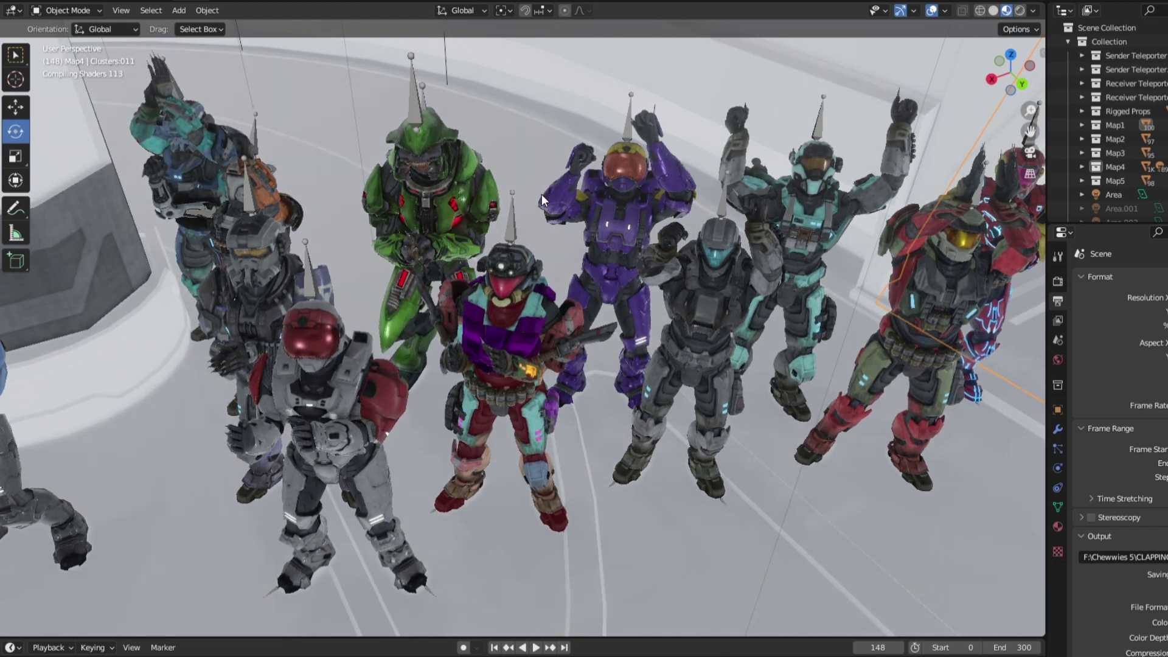
{"action": "left_click_drag", "start_coordinate": [544, 226], "coordinate": [551, 247]}
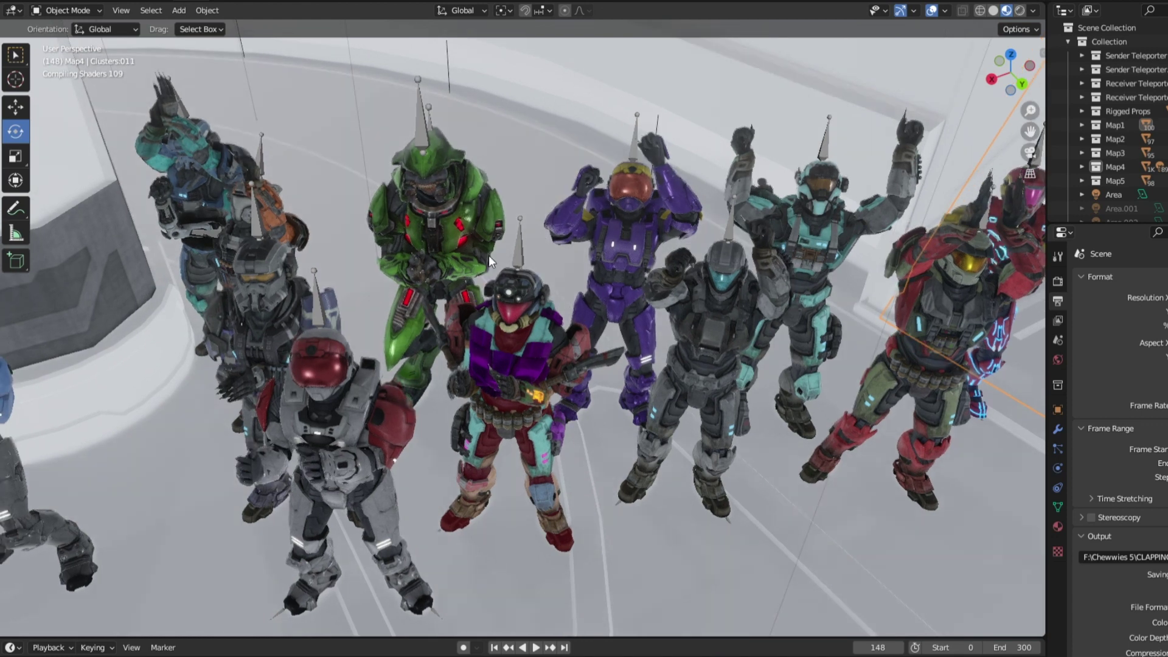
{"action": "scroll", "coordinate": [472, 239], "scroll_direction": "up", "scroll_amount": 1}
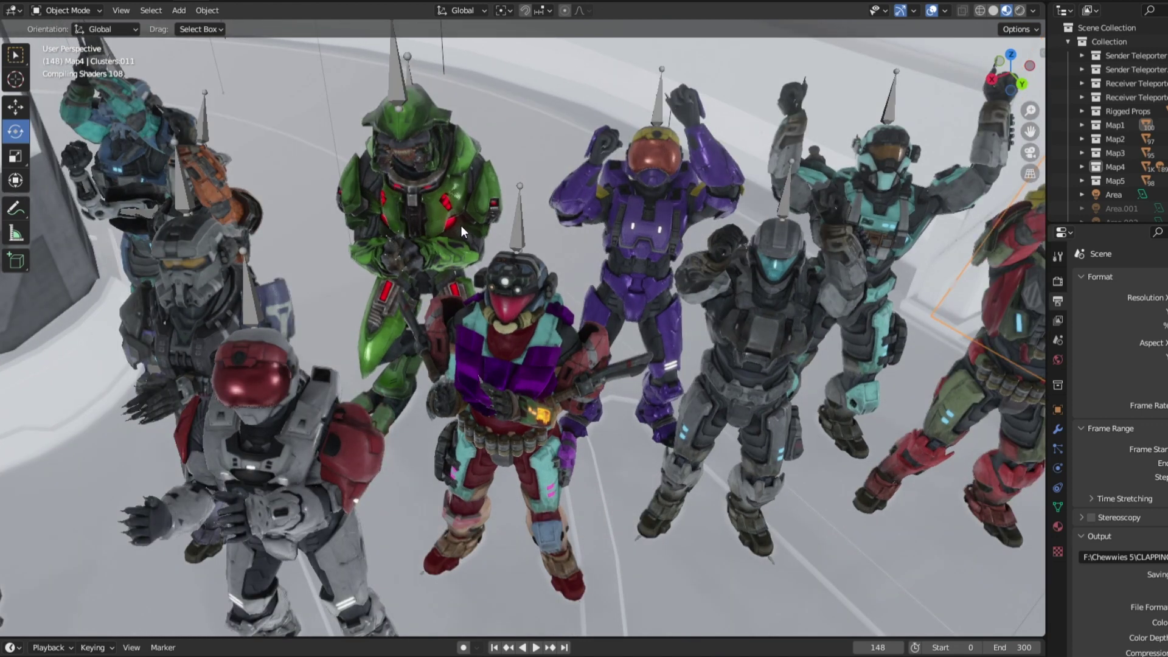
{"action": "scroll", "coordinate": [452, 217], "scroll_direction": "up", "scroll_amount": 1}
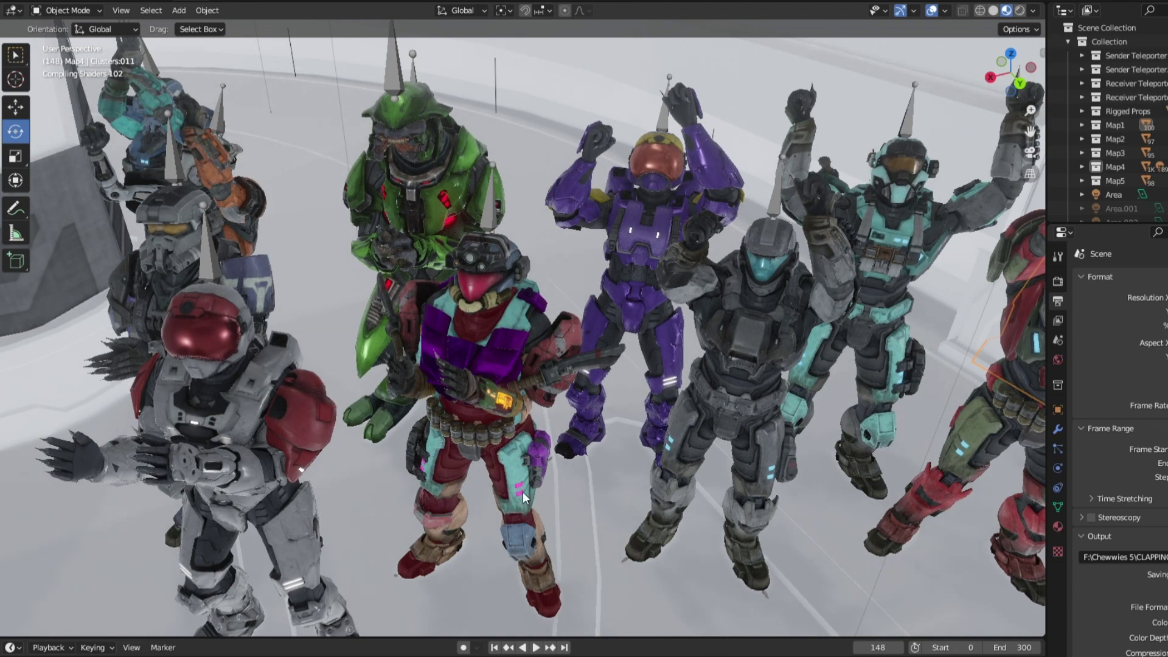
{"action": "left_click_drag", "start_coordinate": [516, 473], "coordinate": [510, 448]}
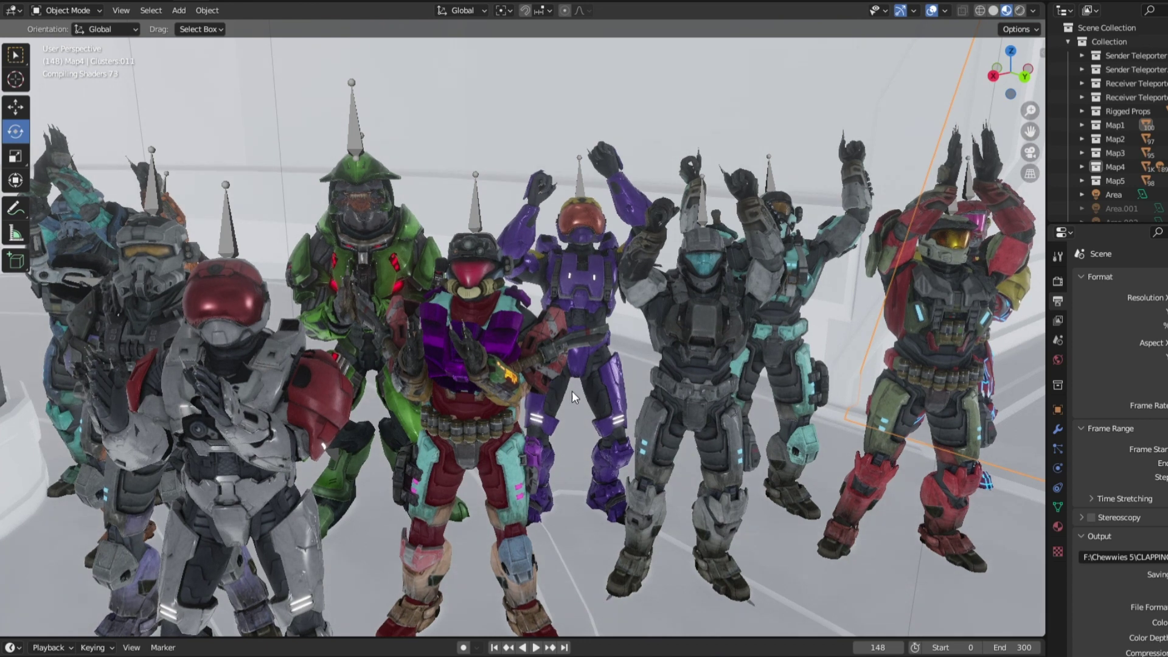
{"action": "scroll", "coordinate": [584, 494], "scroll_direction": "down", "scroll_amount": 3}
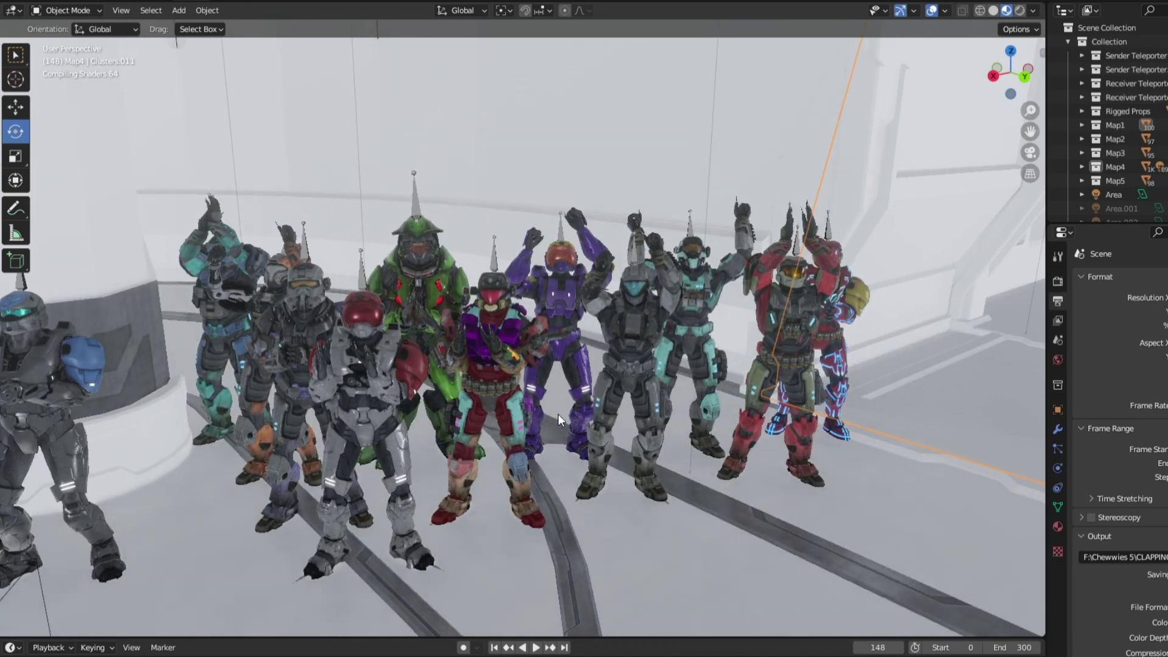
{"action": "left_click_drag", "start_coordinate": [558, 414], "coordinate": [587, 428]}
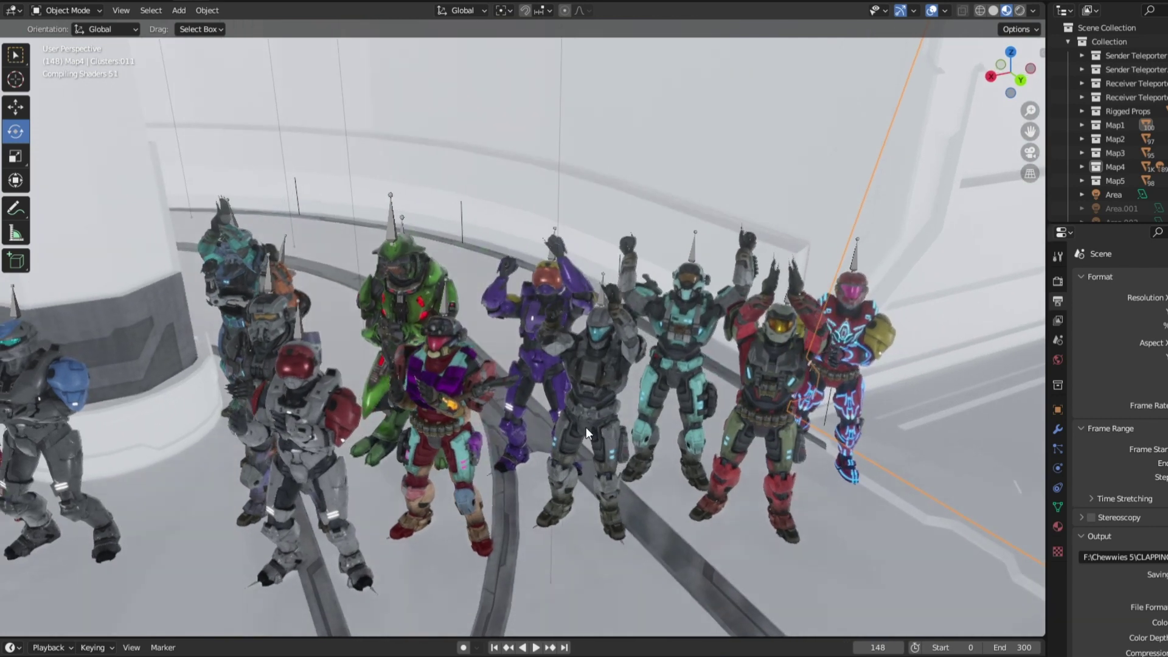
{"action": "scroll", "coordinate": [586, 427], "scroll_direction": "up", "scroll_amount": 2}
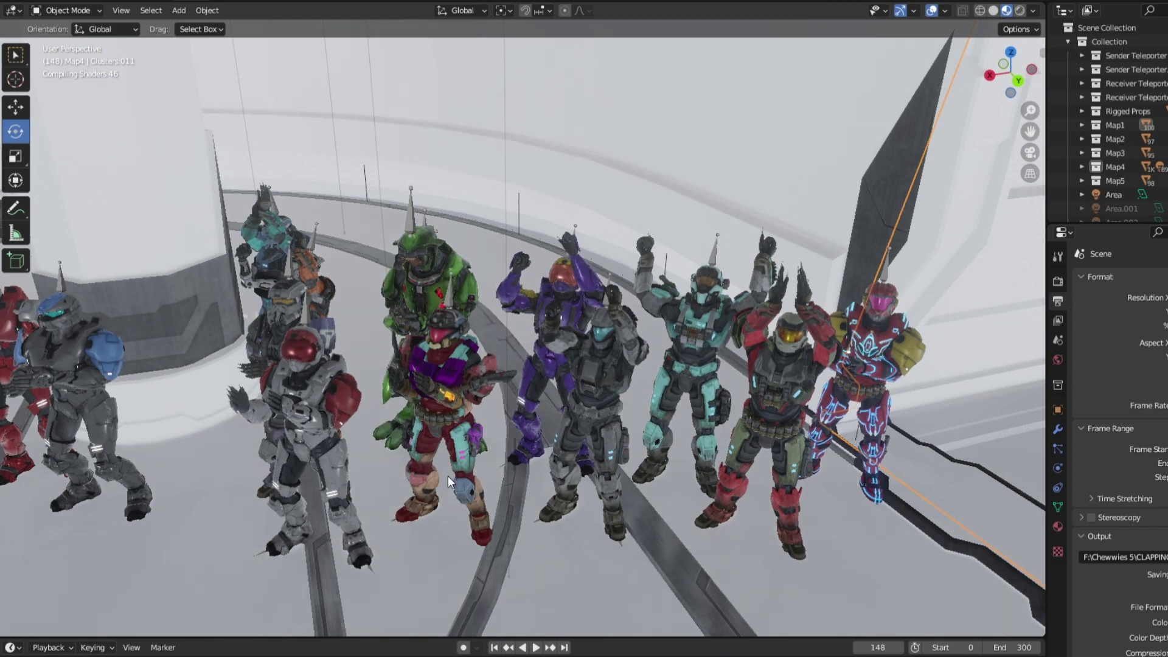
- Examine the textured characters in front of the glowing teleporter, including the neon green, lavender and magenta armours, close up and from above
{"action": "left_click_drag", "start_coordinate": [483, 459], "coordinate": [766, 479]}
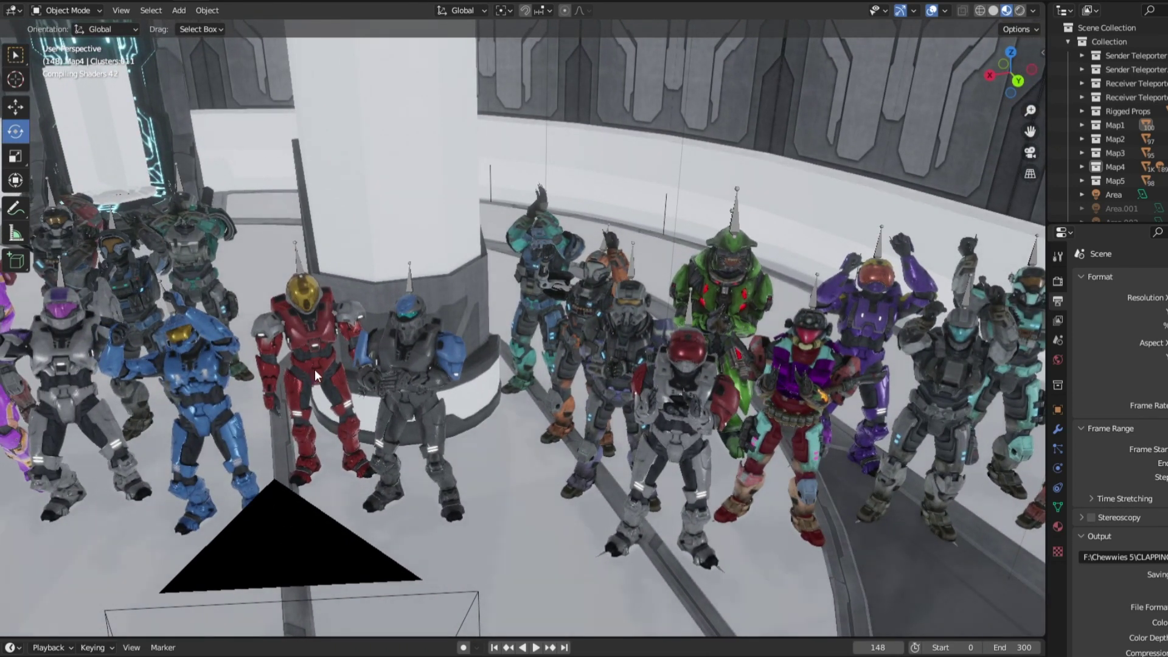
{"action": "left_click_drag", "start_coordinate": [315, 370], "coordinate": [785, 503]}
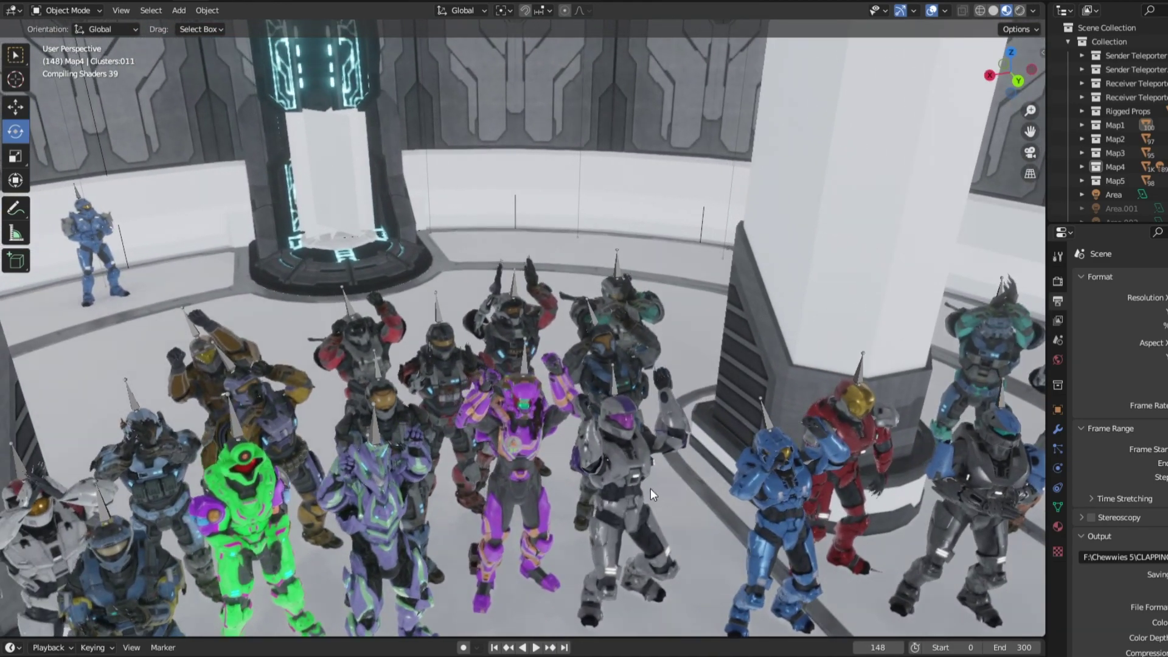
{"action": "scroll", "coordinate": [651, 488], "scroll_direction": "up", "scroll_amount": 3}
{"action": "scroll", "coordinate": [569, 472], "scroll_direction": "up", "scroll_amount": 3}
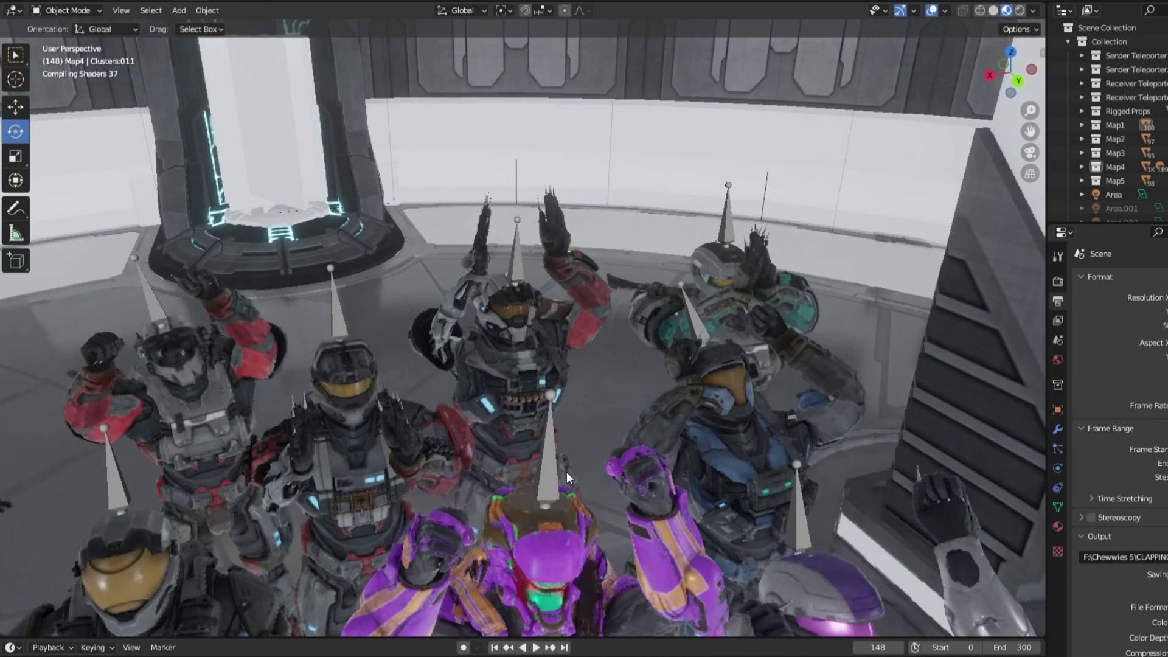
{"action": "scroll", "coordinate": [532, 487], "scroll_direction": "down", "scroll_amount": 3}
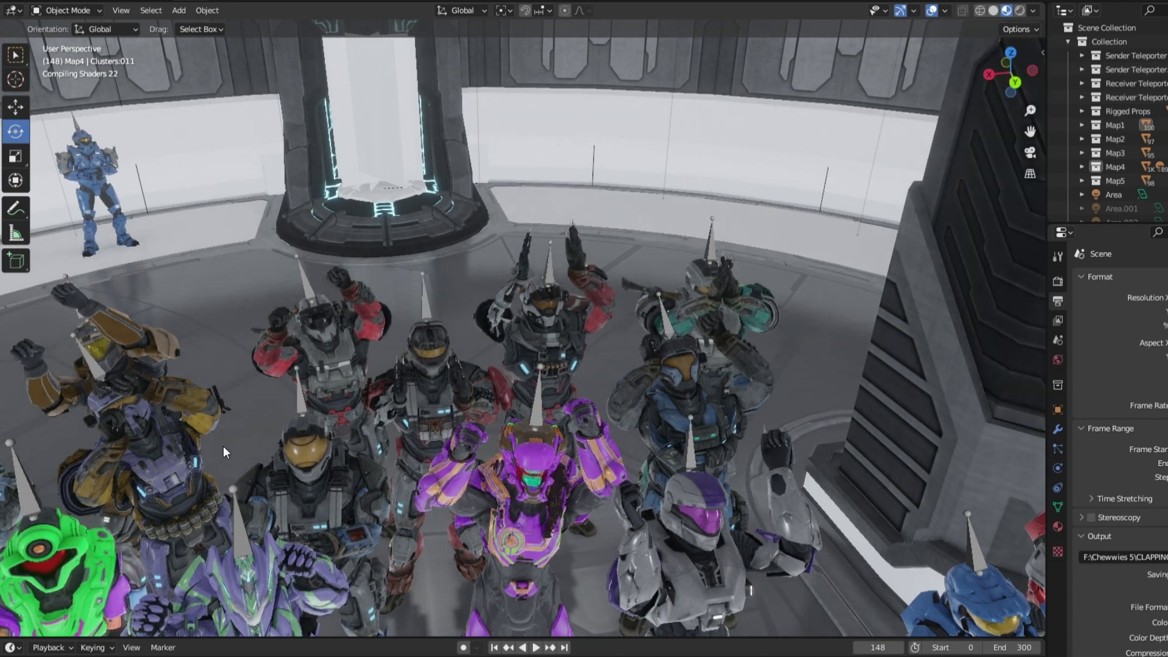
{"action": "left_click_drag", "start_coordinate": [290, 425], "coordinate": [350, 373]}
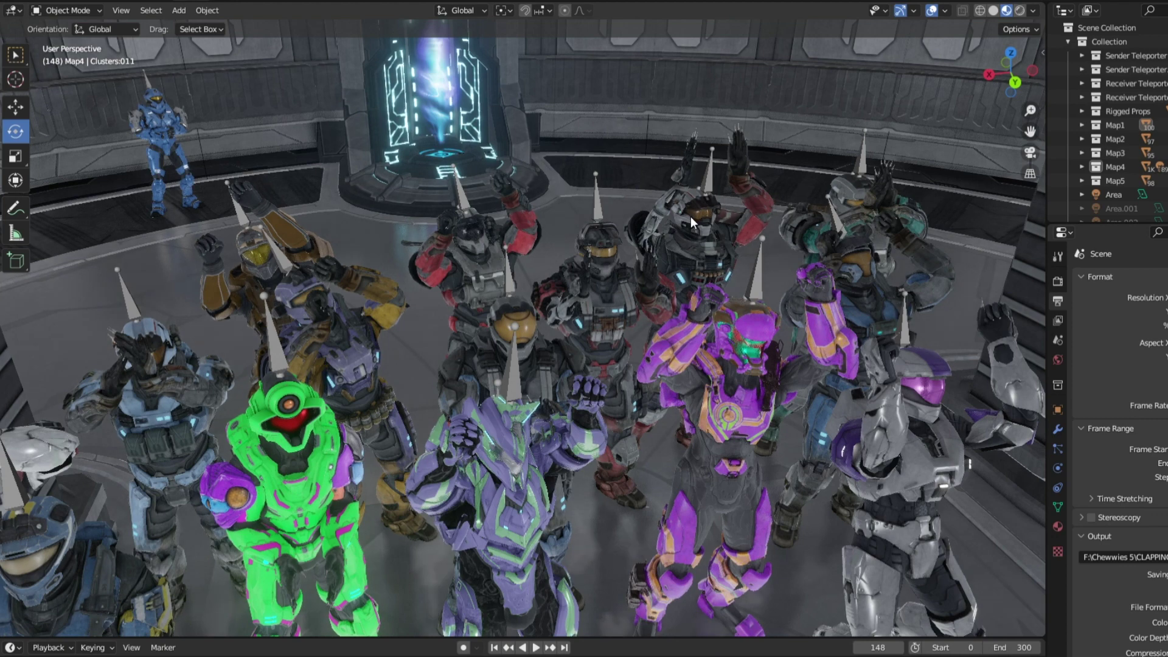
{"action": "scroll", "coordinate": [675, 235], "scroll_direction": "down", "scroll_amount": 3}
{"action": "scroll", "coordinate": [674, 236], "scroll_direction": "up", "scroll_amount": 1}
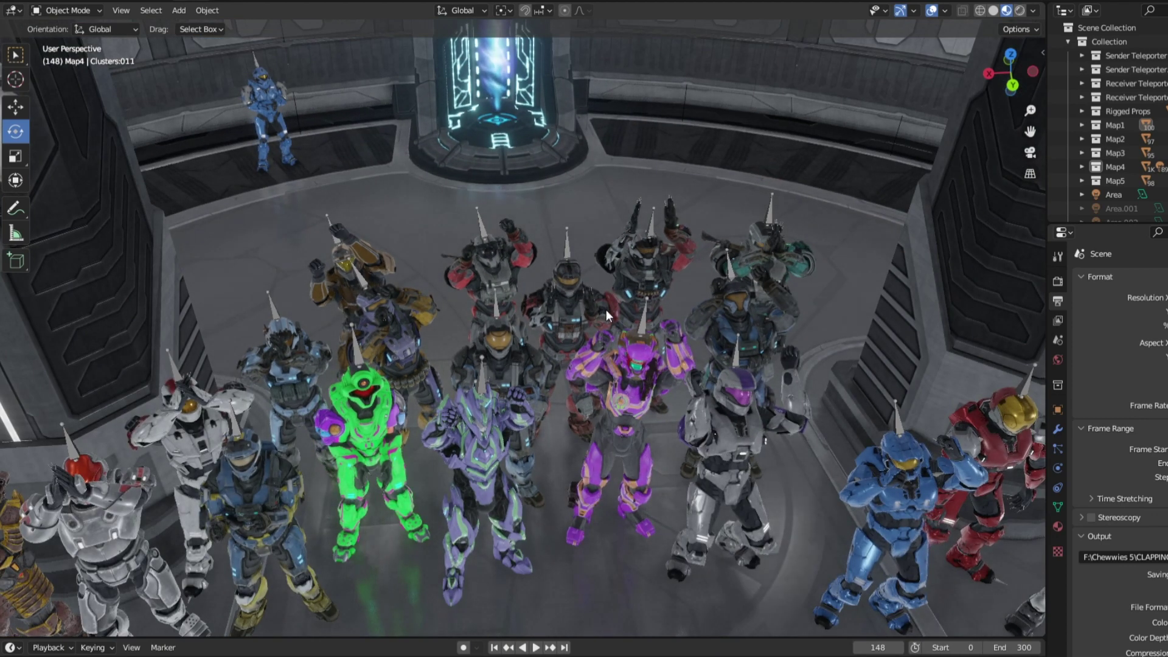
{"action": "scroll", "coordinate": [607, 309], "scroll_direction": "up", "scroll_amount": 1}
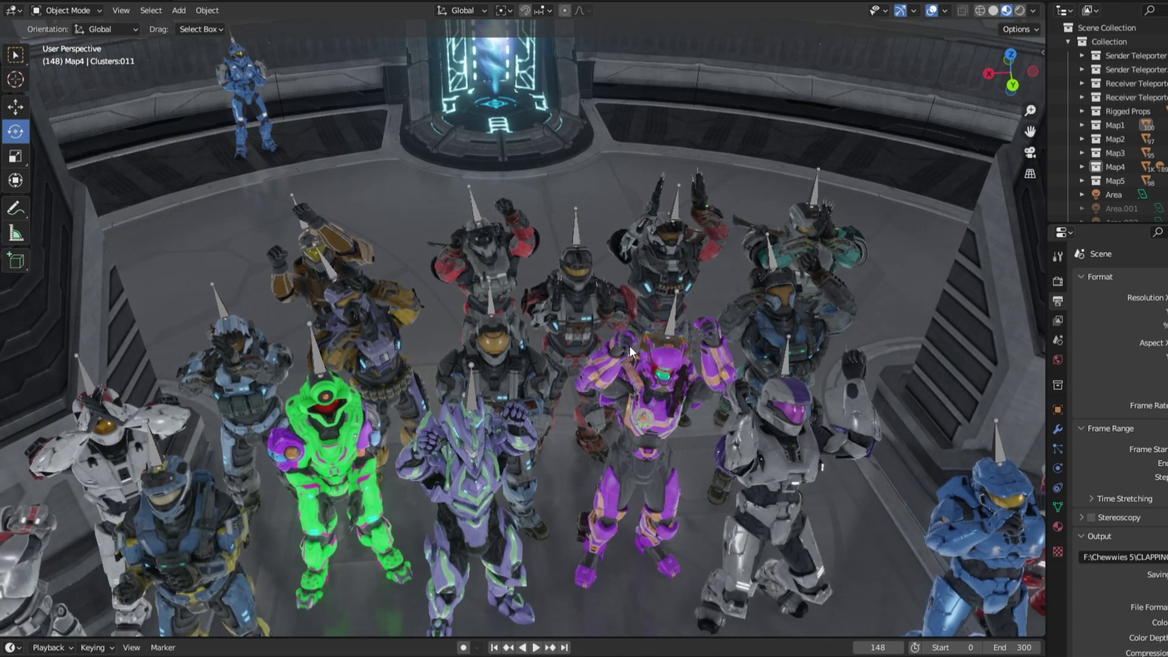
{"action": "scroll", "coordinate": [630, 346], "scroll_direction": "up", "scroll_amount": 1}
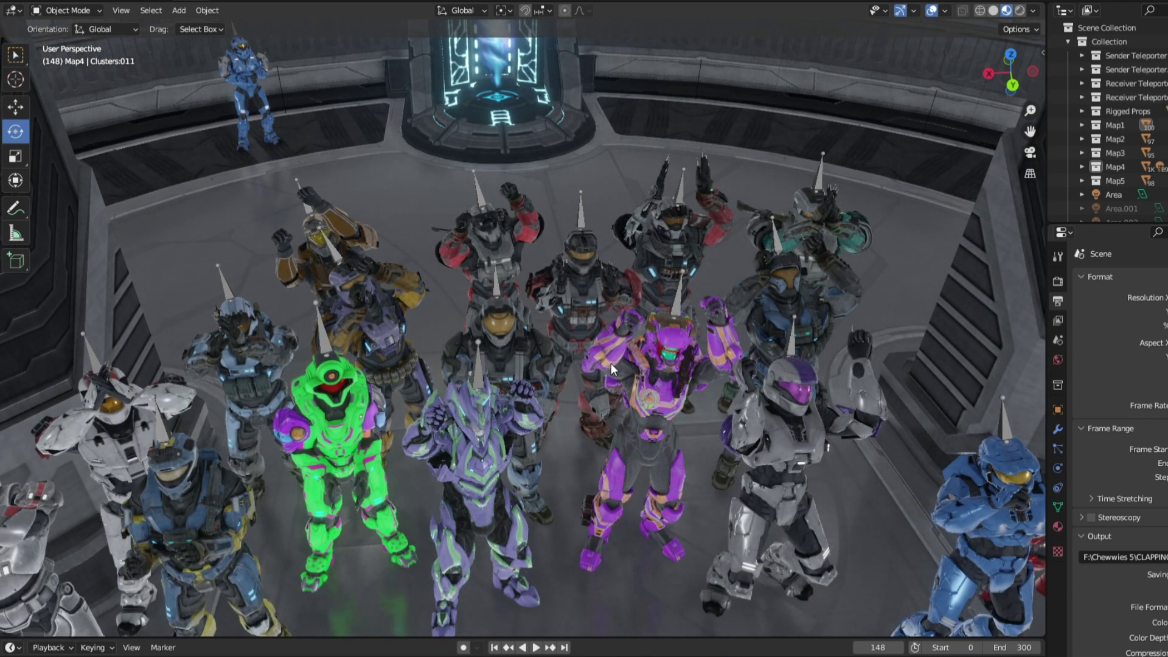
{"action": "left_click_drag", "start_coordinate": [611, 365], "coordinate": [611, 360]}
{"action": "left_click_drag", "start_coordinate": [399, 396], "coordinate": [450, 371]}
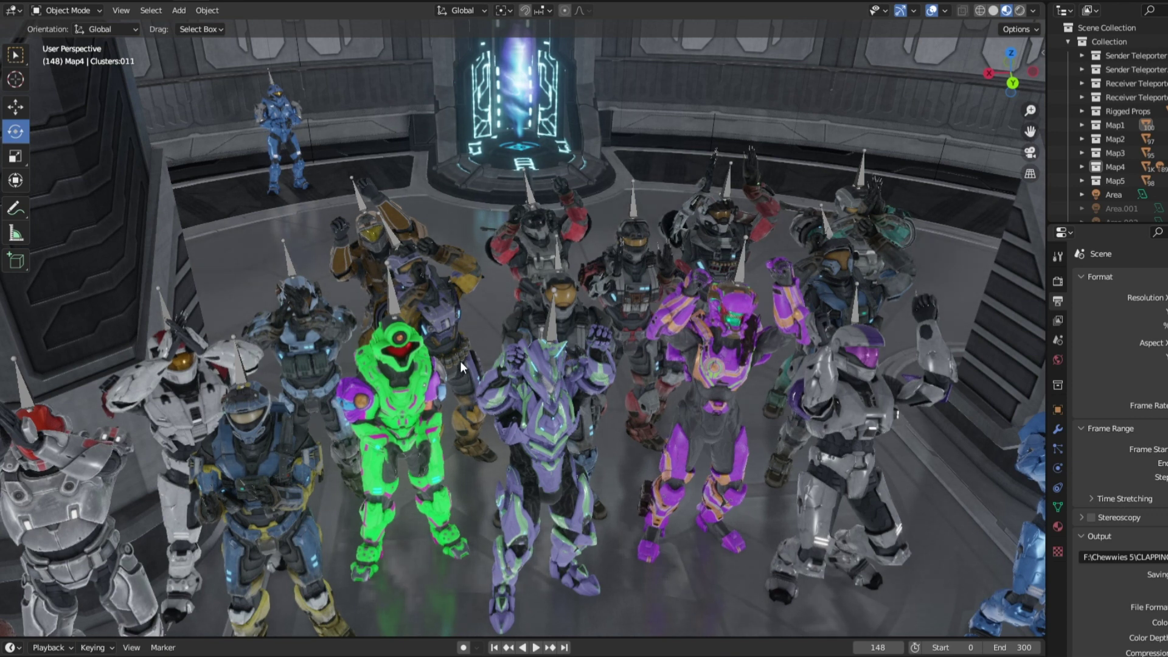
- Examine the far end of the crowd beyond the lit pillar, moving in on the red and white armoured characters
{"action": "scroll", "coordinate": [462, 360], "scroll_direction": "down", "scroll_amount": 5}
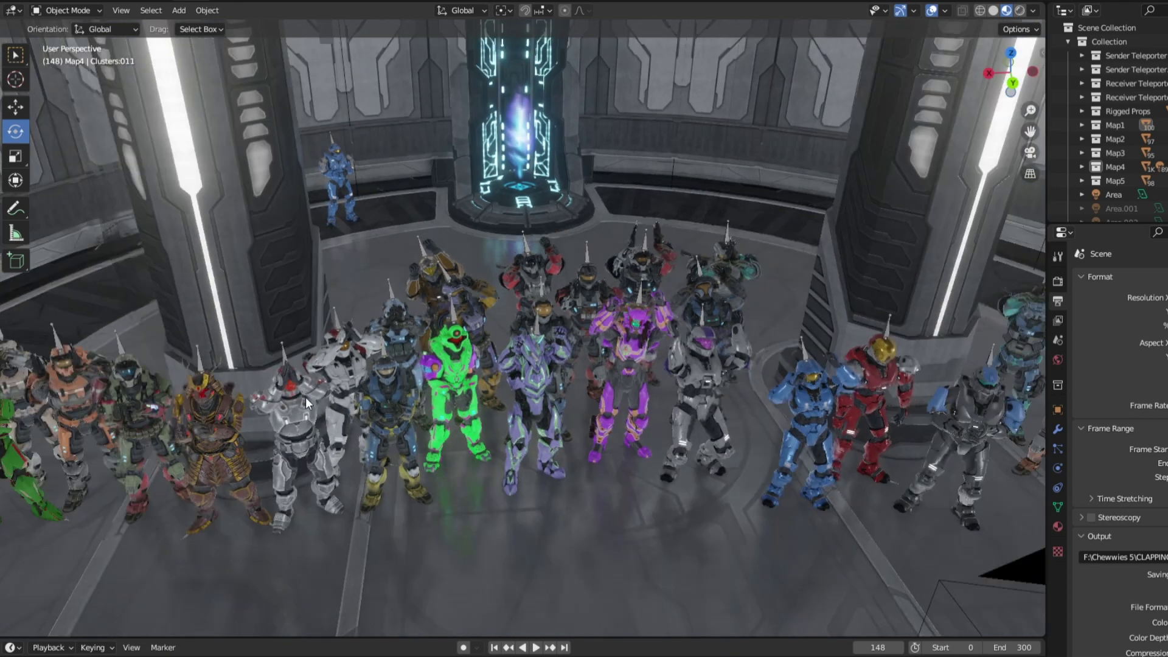
{"action": "scroll", "coordinate": [485, 417], "scroll_direction": "up", "scroll_amount": 2}
{"action": "left_click_drag", "start_coordinate": [502, 402], "coordinate": [749, 316]}
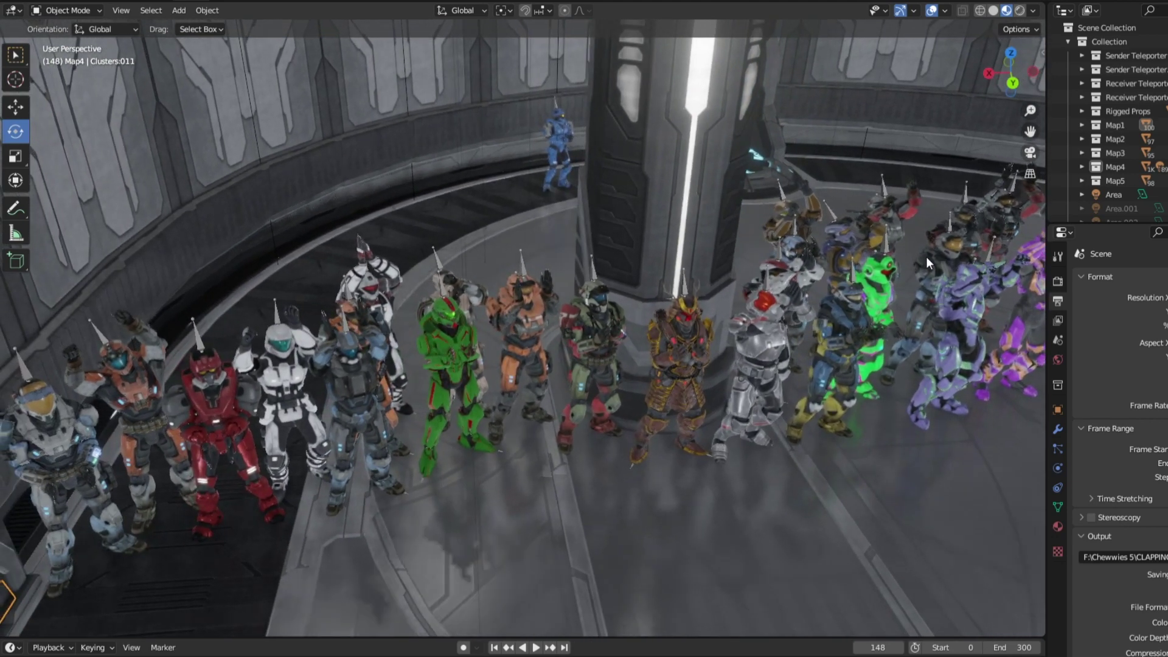
{"action": "scroll", "coordinate": [927, 257], "scroll_direction": "up", "scroll_amount": 3}
{"action": "scroll", "coordinate": [477, 289], "scroll_direction": "up", "scroll_amount": 3}
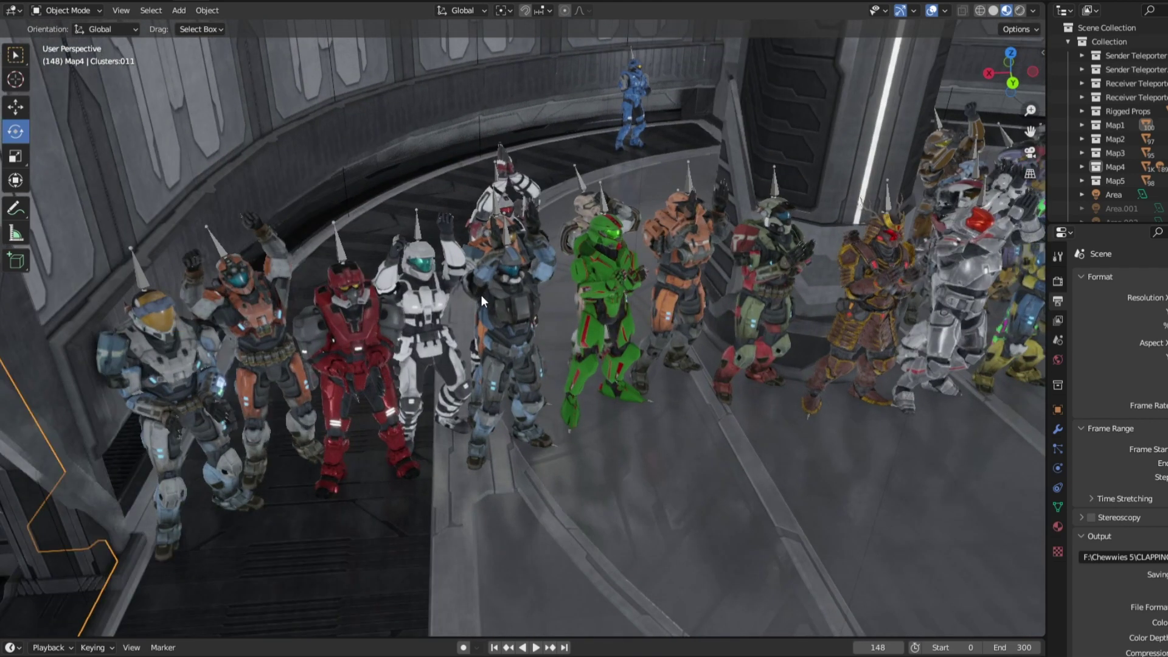
{"action": "left_click_drag", "start_coordinate": [585, 310], "coordinate": [657, 312]}
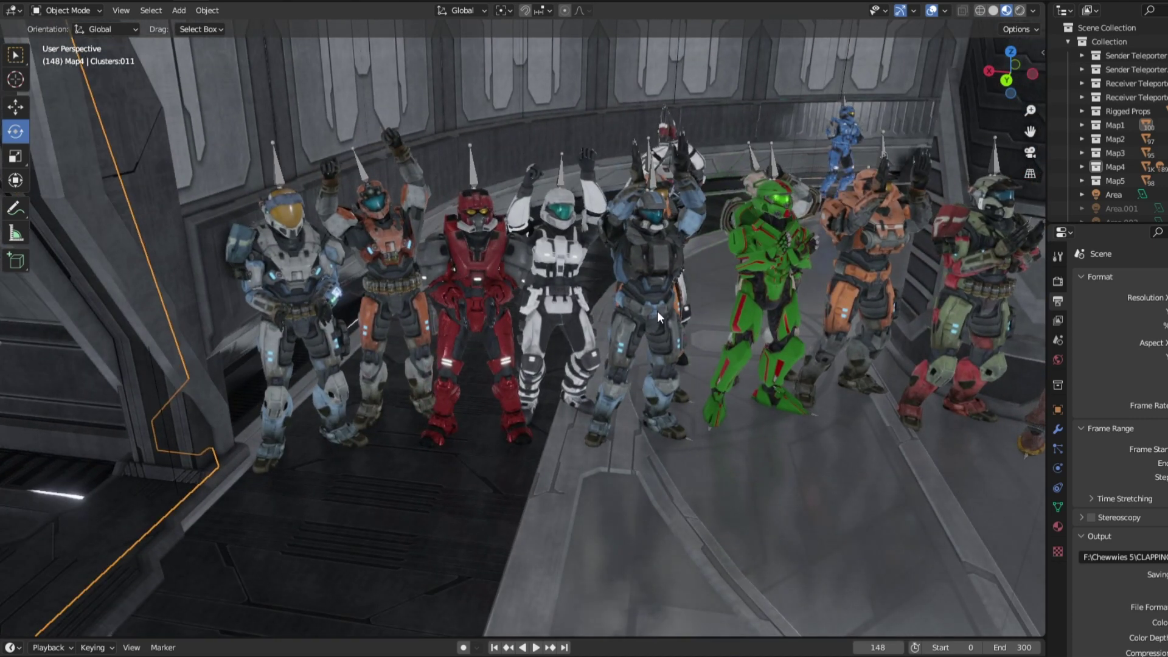
{"action": "scroll", "coordinate": [584, 274], "scroll_direction": "up", "scroll_amount": 1}
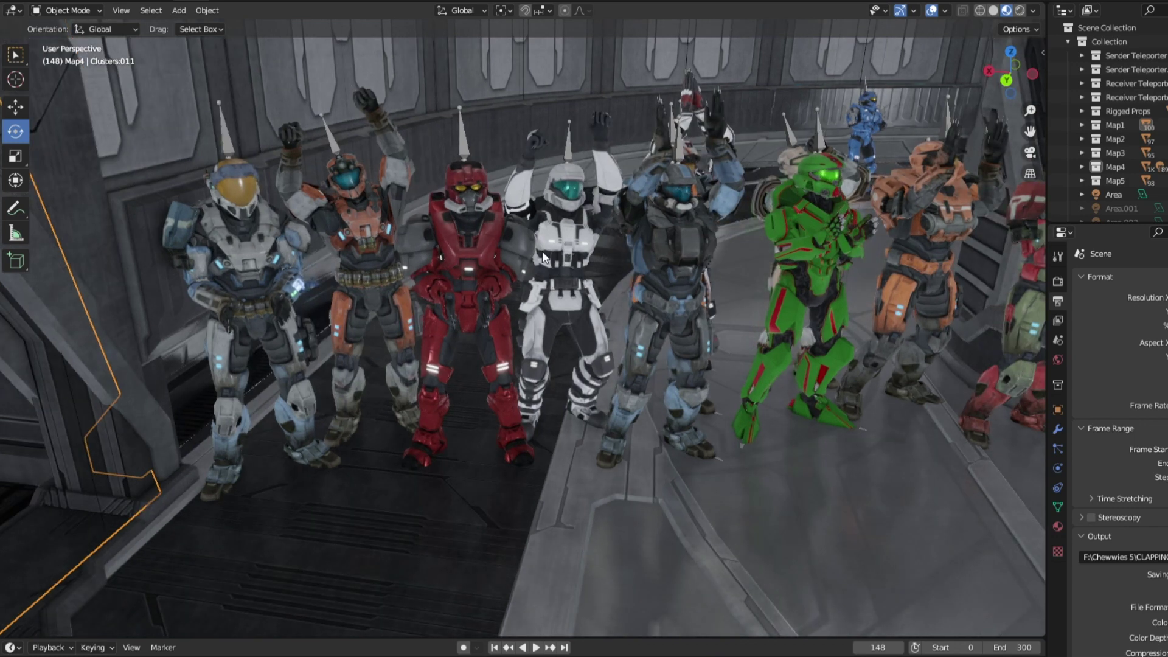
{"action": "left_click_drag", "start_coordinate": [542, 251], "coordinate": [568, 312]}
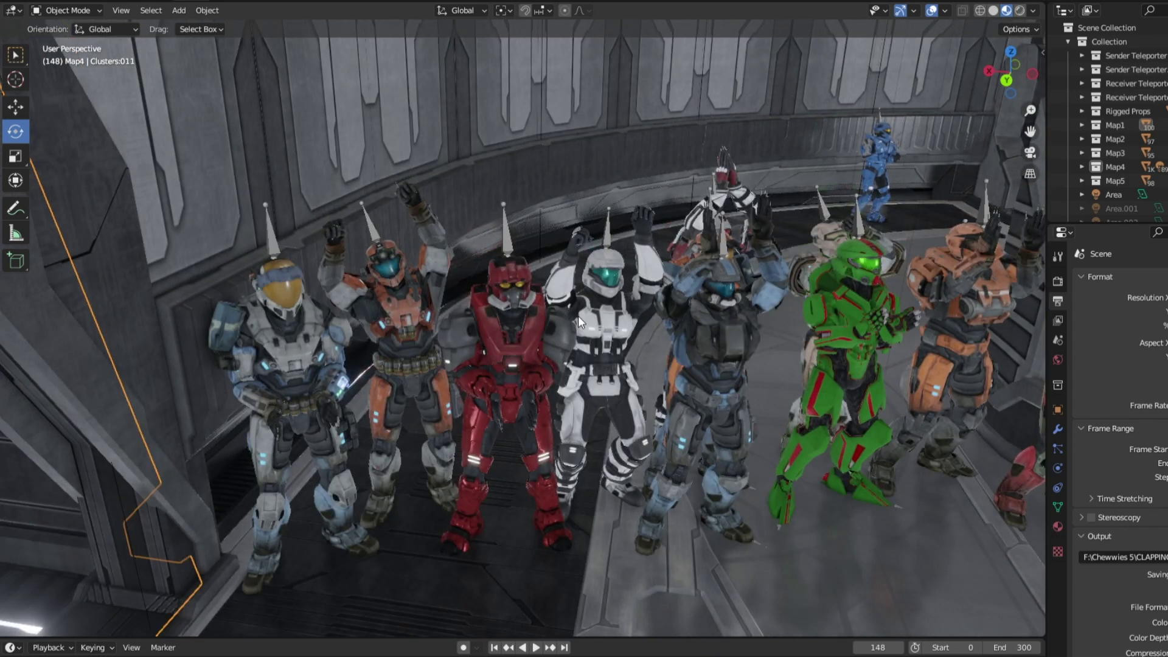
{"action": "scroll", "coordinate": [578, 317], "scroll_direction": "up", "scroll_amount": 1}
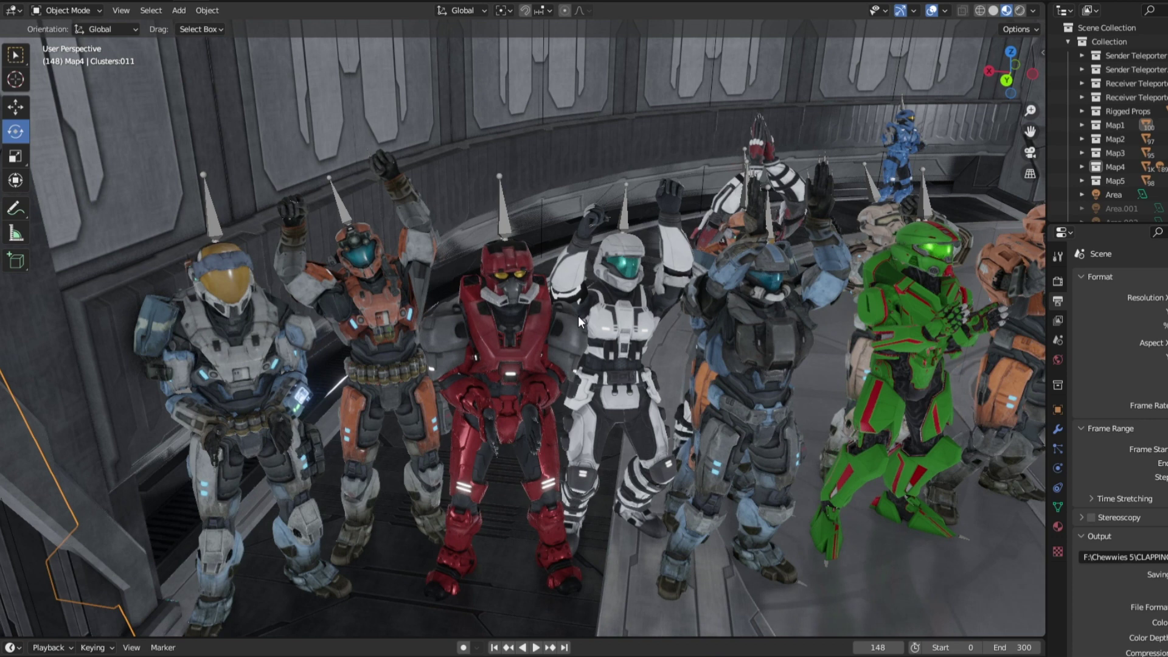
{"action": "scroll", "coordinate": [578, 316], "scroll_direction": "up", "scroll_amount": 1}
{"action": "scroll", "coordinate": [563, 304], "scroll_direction": "up", "scroll_amount": 1}
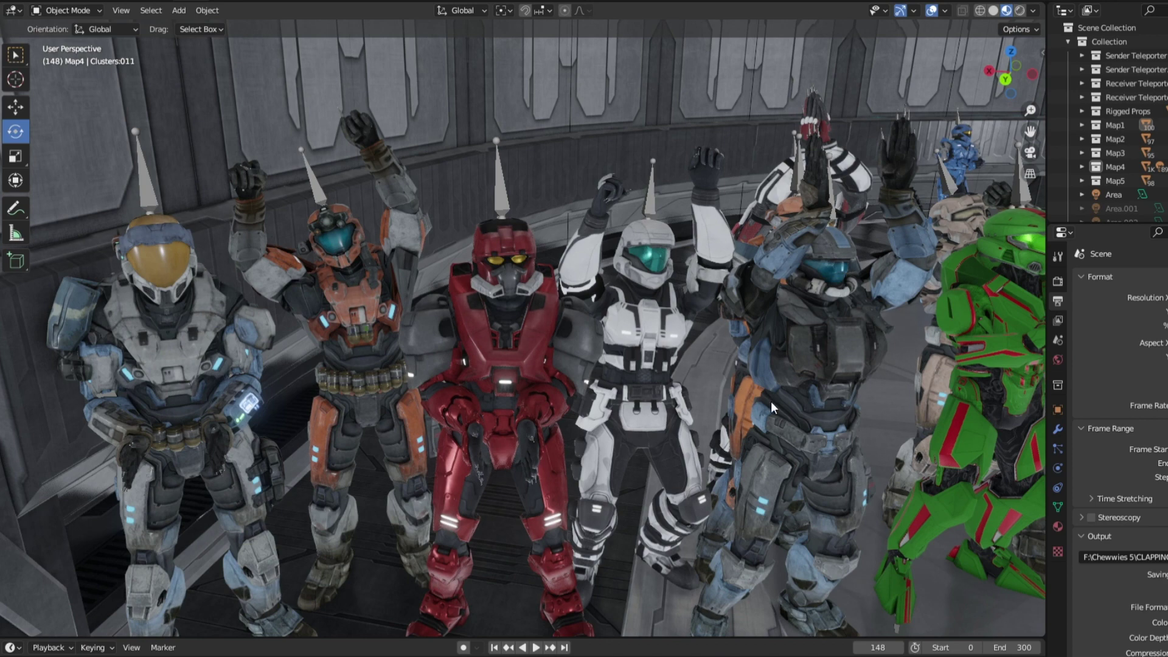
- Inspect the green armour with red stripes from the front and side, including a close-up of its clapping hands
{"action": "left_click_drag", "start_coordinate": [724, 423], "coordinate": [489, 344]}
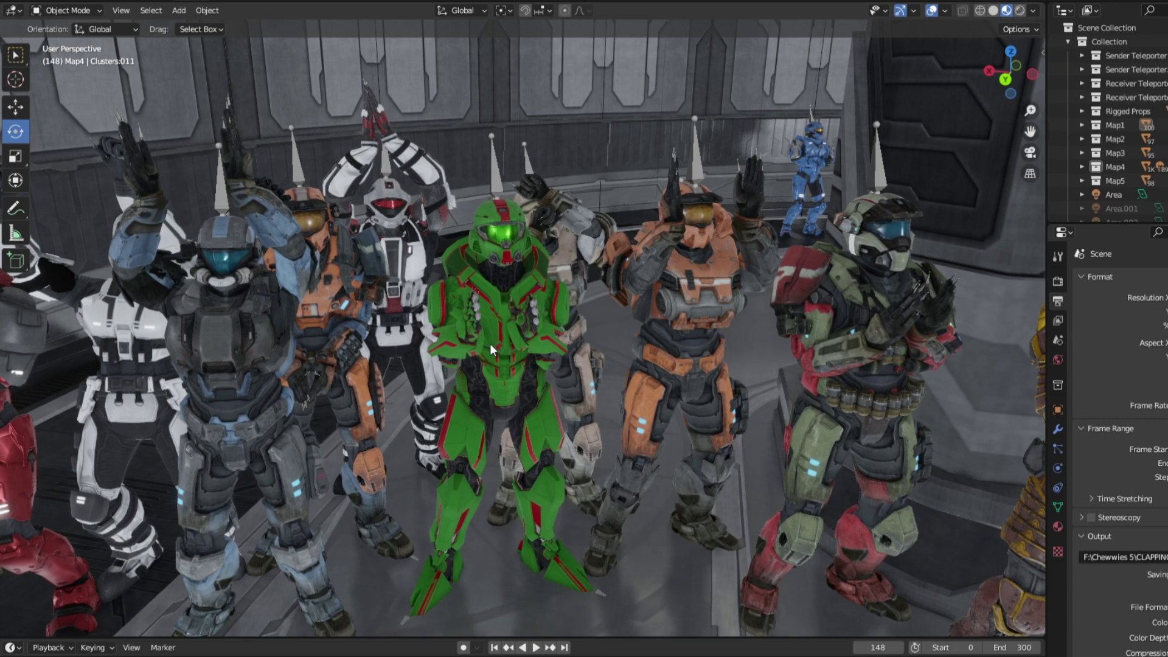
{"action": "scroll", "coordinate": [517, 333], "scroll_direction": "up", "scroll_amount": 1}
{"action": "scroll", "coordinate": [536, 332], "scroll_direction": "up", "scroll_amount": 3}
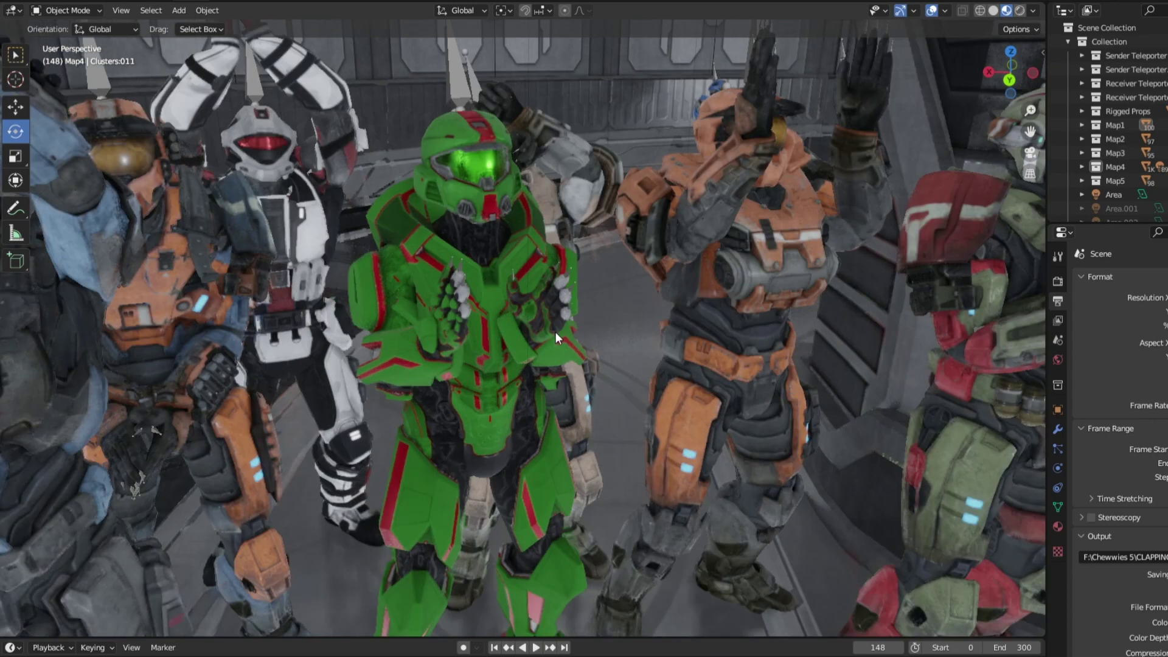
{"action": "left_click_drag", "start_coordinate": [546, 329], "coordinate": [491, 321]}
{"action": "scroll", "coordinate": [560, 319], "scroll_direction": "up", "scroll_amount": 2}
{"action": "scroll", "coordinate": [559, 319], "scroll_direction": "up", "scroll_amount": 2}
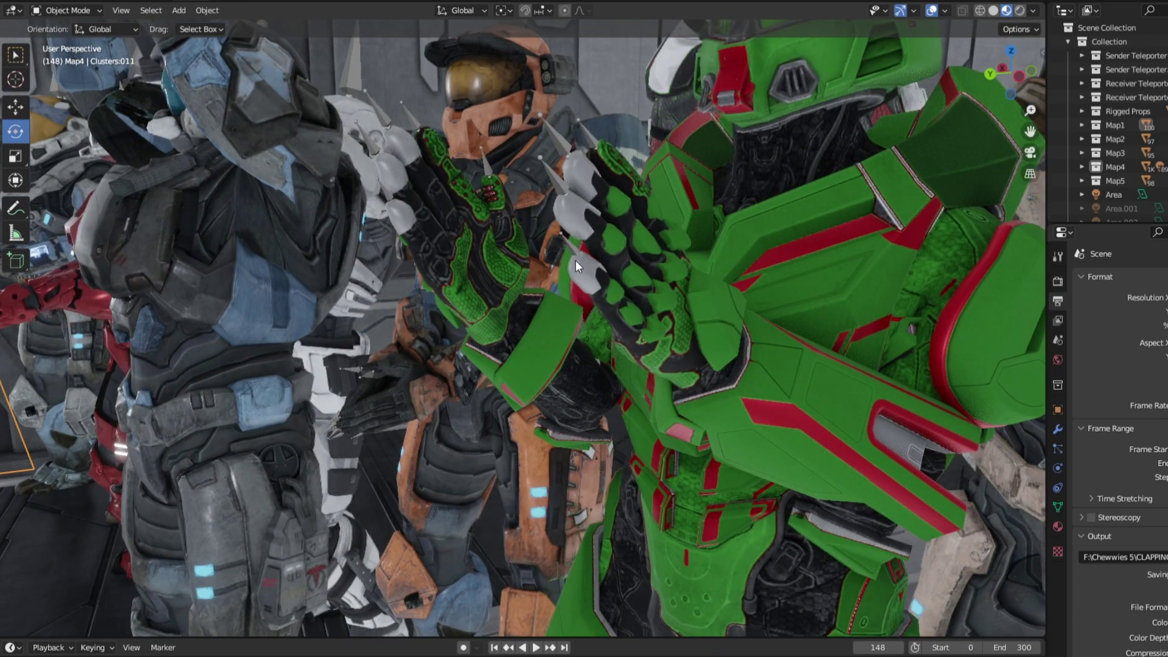
{"action": "scroll", "coordinate": [584, 280], "scroll_direction": "down", "scroll_amount": 5}
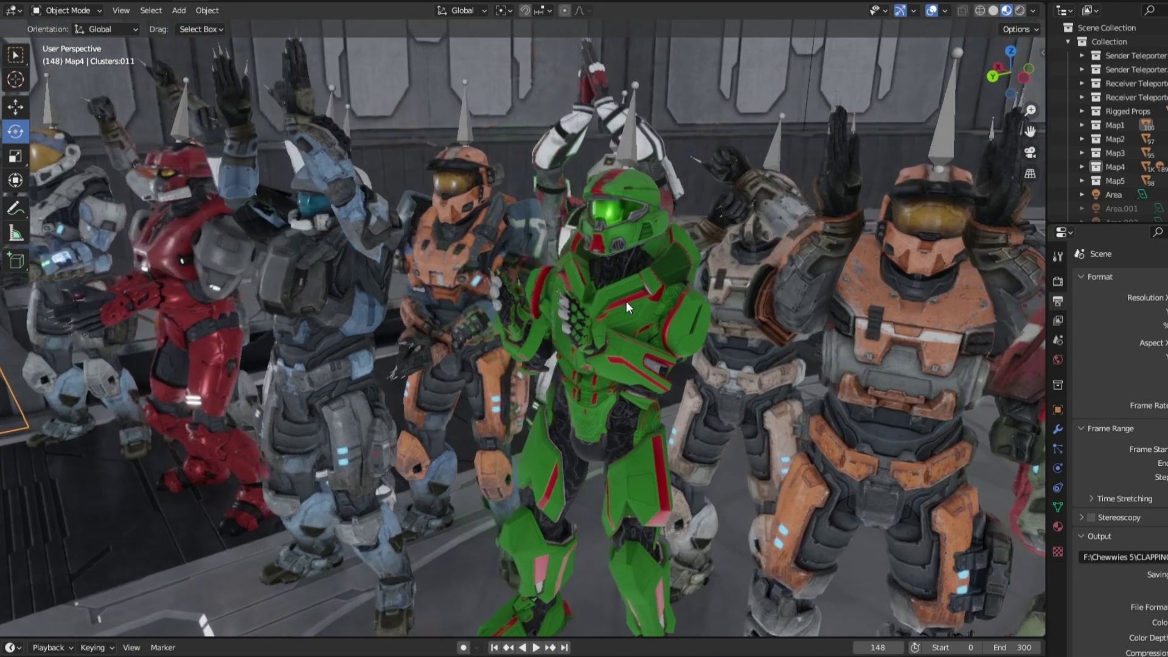
- Examine the samurai-style character by the pillar and the neighbouring silver, blue-and-yellow and neon green armoured characters
{"action": "left_click_drag", "start_coordinate": [627, 301], "coordinate": [768, 368]}
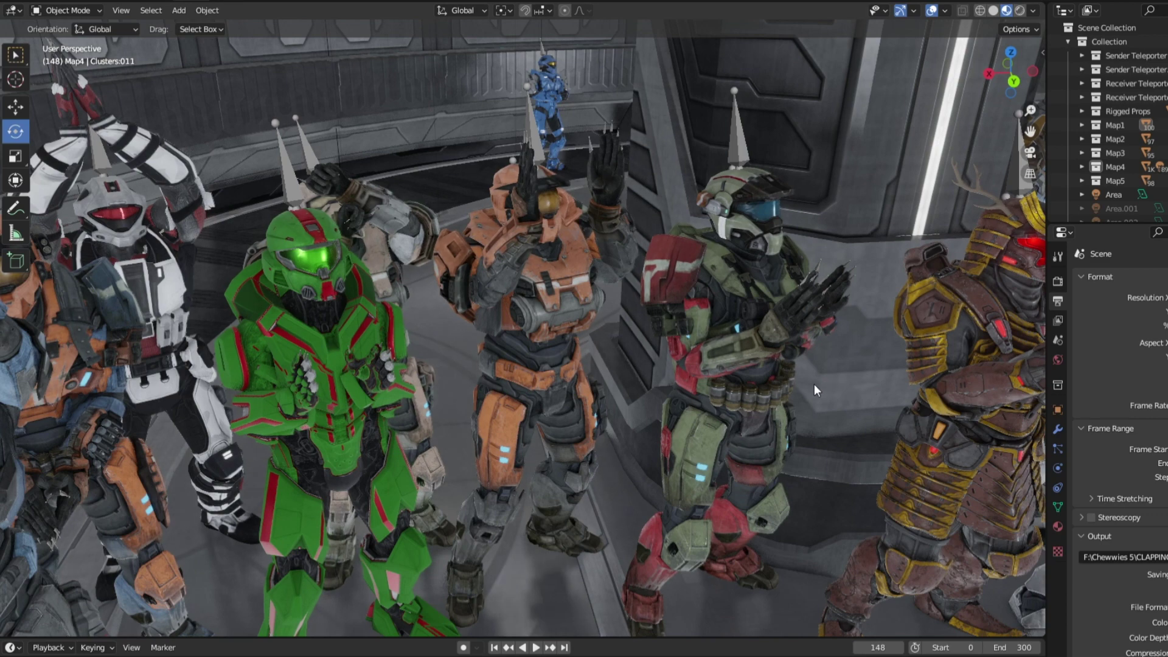
{"action": "left_click_drag", "start_coordinate": [701, 347], "coordinate": [731, 351]}
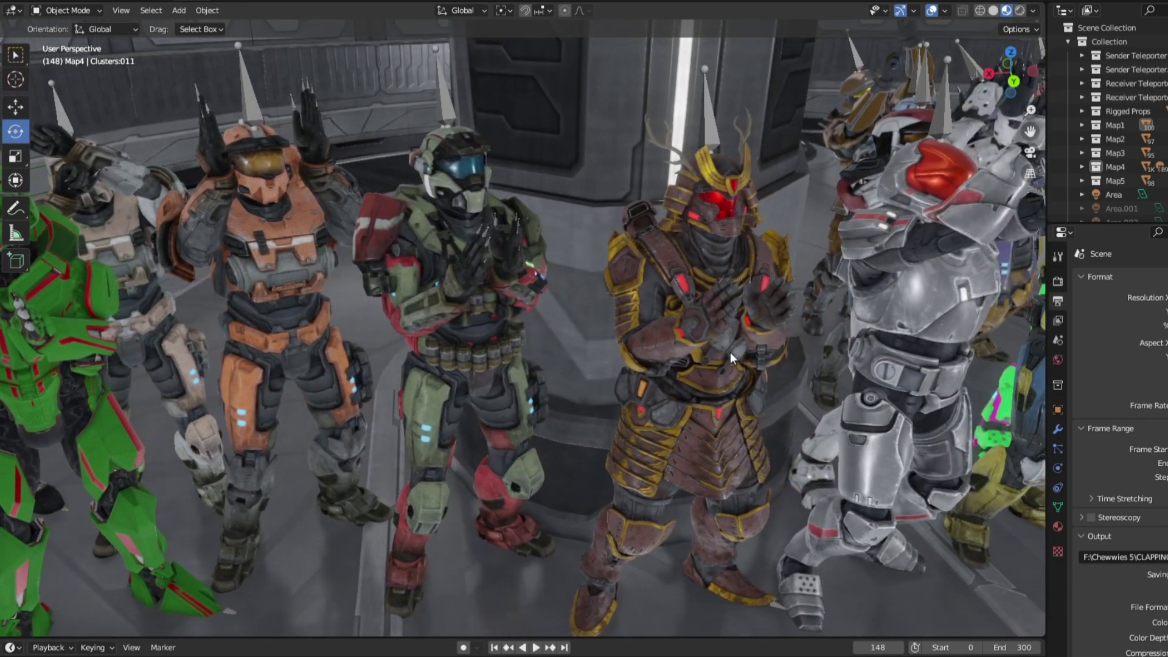
{"action": "left_click_drag", "start_coordinate": [630, 367], "coordinate": [618, 367]}
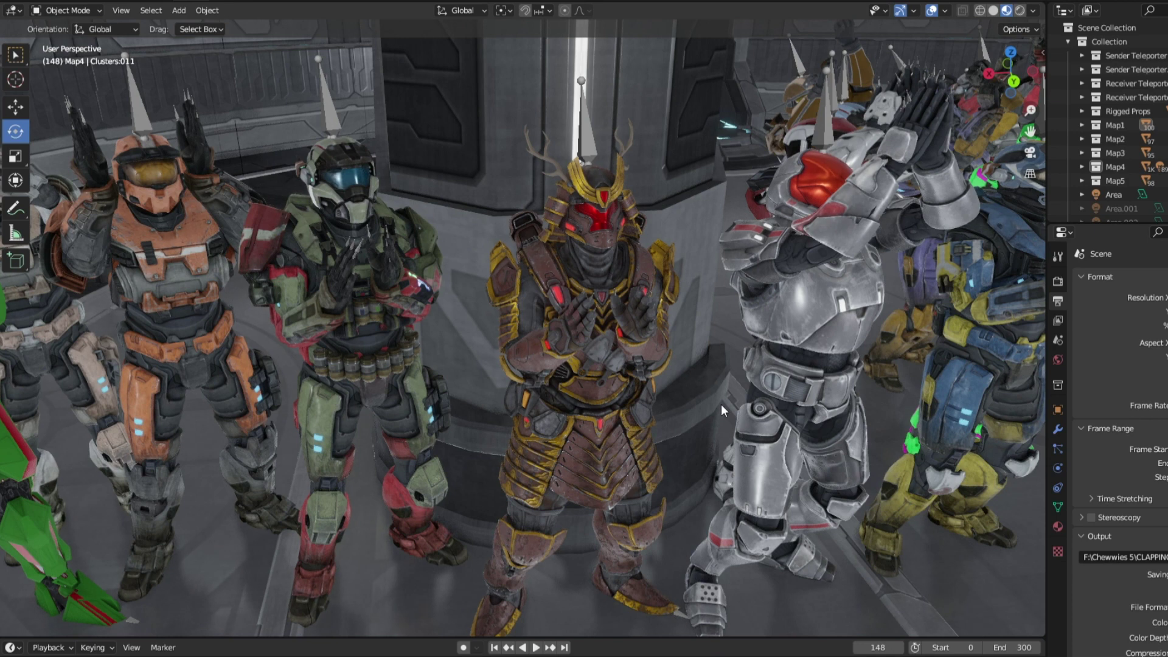
{"action": "scroll", "coordinate": [721, 405], "scroll_direction": "down", "scroll_amount": 3}
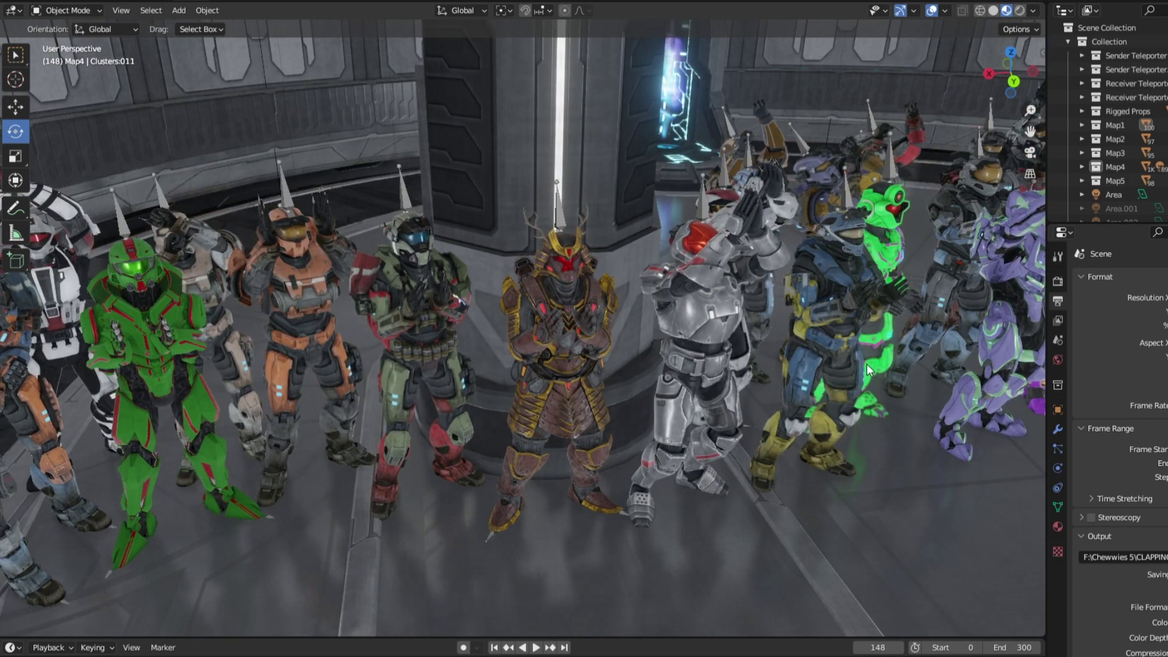
{"action": "scroll", "coordinate": [706, 369], "scroll_direction": "down", "scroll_amount": 1}
{"action": "left_click_drag", "start_coordinate": [706, 370], "coordinate": [585, 334]}
{"action": "scroll", "coordinate": [639, 360], "scroll_direction": "up", "scroll_amount": 2}
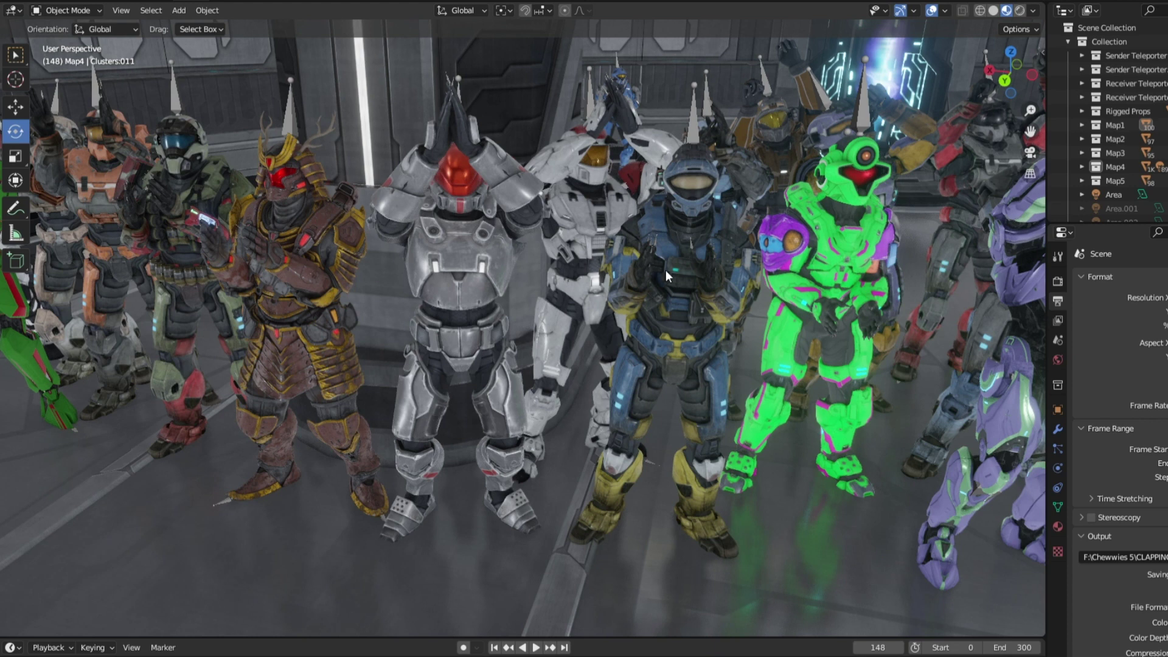
- Examine the front row from the silver and blue-and-yellow armours across to the neon green, lavender and magenta characters
{"action": "left_click_drag", "start_coordinate": [860, 313], "coordinate": [623, 340]}
{"action": "scroll", "coordinate": [735, 295], "scroll_direction": "up", "scroll_amount": 2}
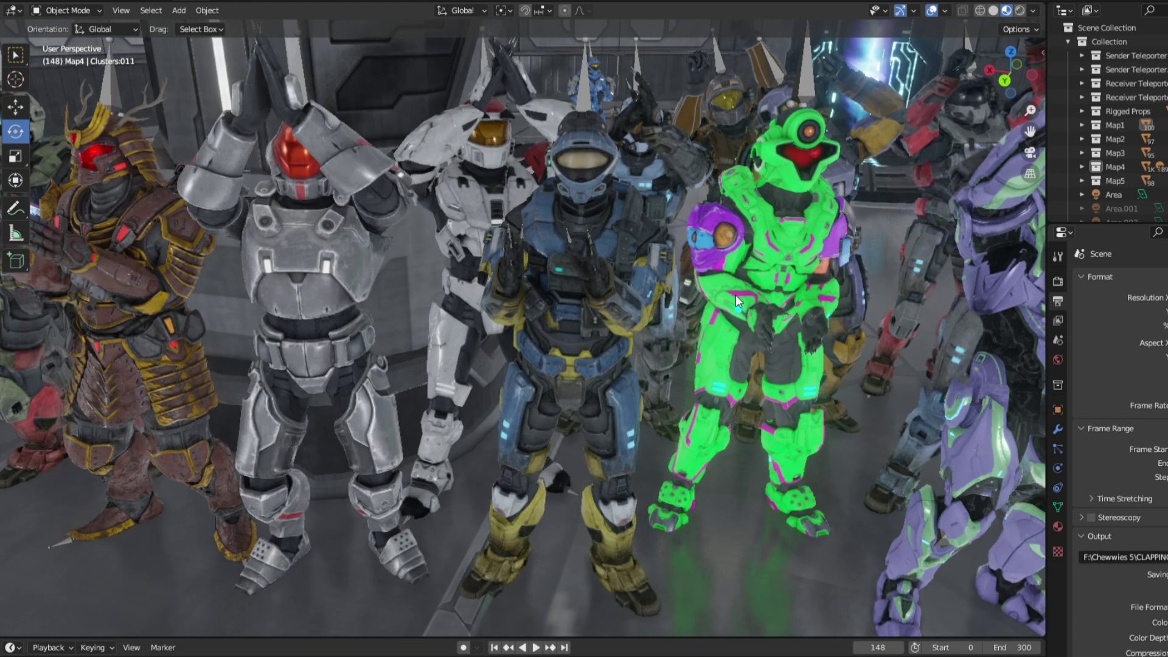
{"action": "scroll", "coordinate": [678, 278], "scroll_direction": "up", "scroll_amount": 2}
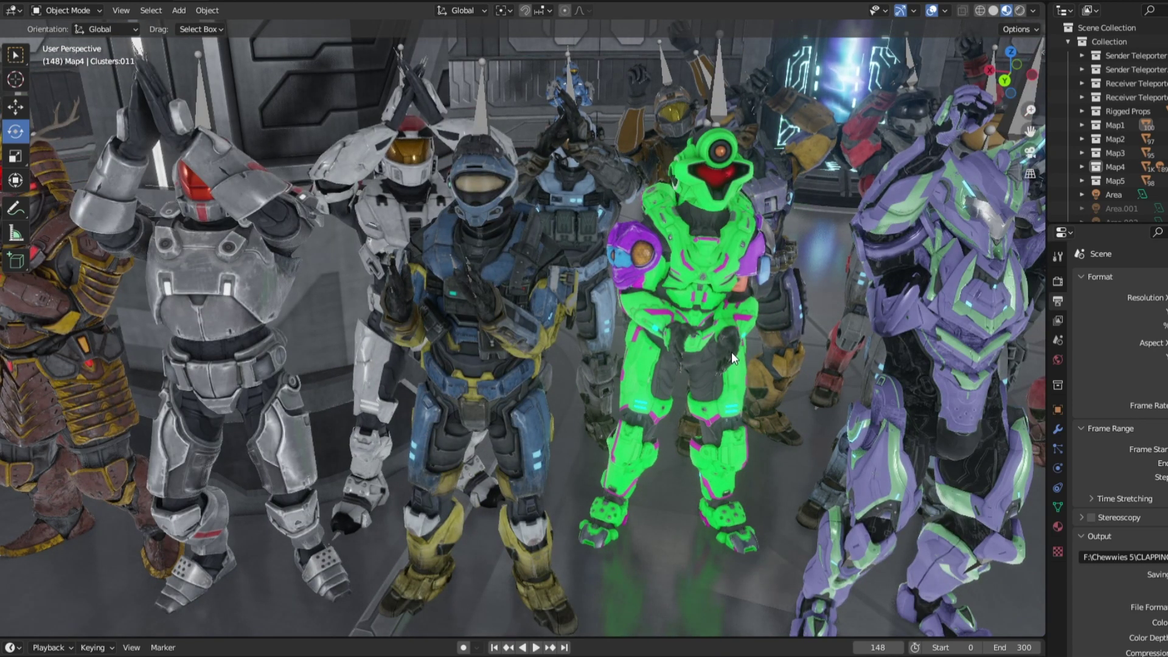
{"action": "left_click_drag", "start_coordinate": [773, 361], "coordinate": [625, 381]}
{"action": "scroll", "coordinate": [435, 423], "scroll_direction": "up", "scroll_amount": 3}
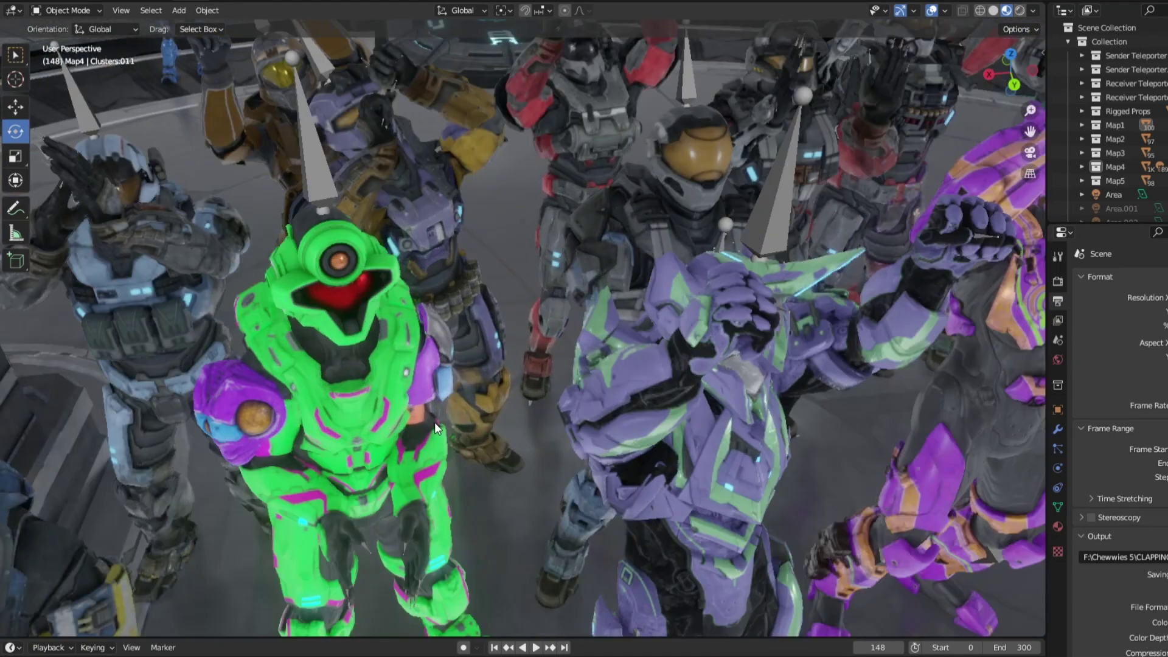
{"action": "left_click_drag", "start_coordinate": [415, 397], "coordinate": [370, 236]}
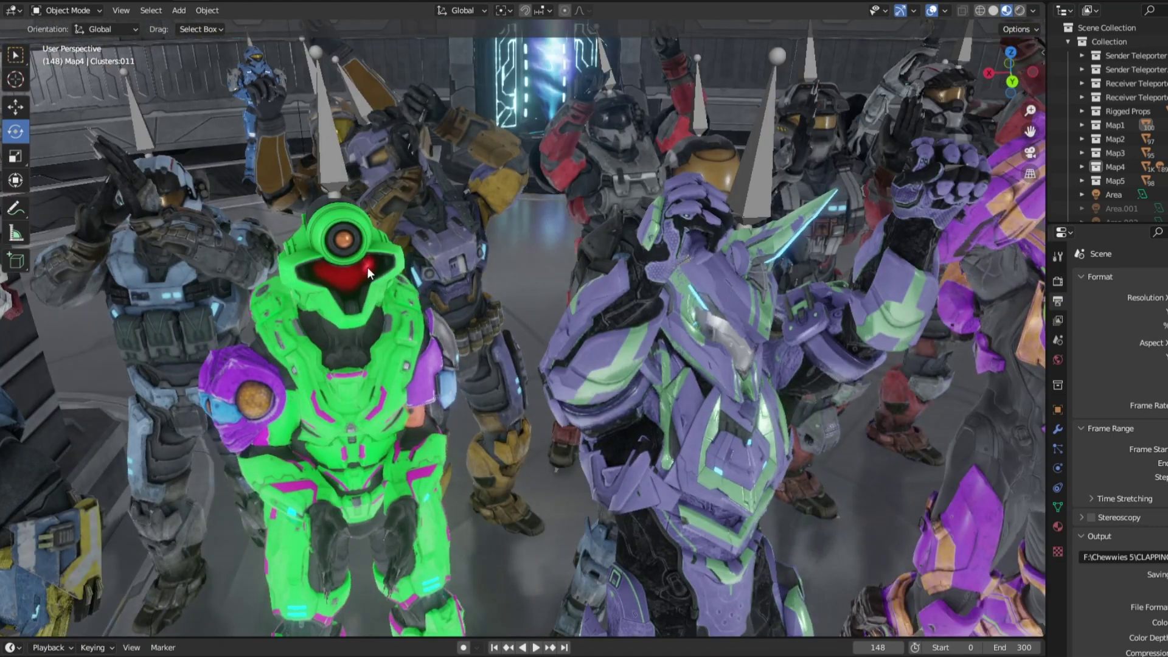
{"action": "scroll", "coordinate": [499, 383], "scroll_direction": "down", "scroll_amount": 3}
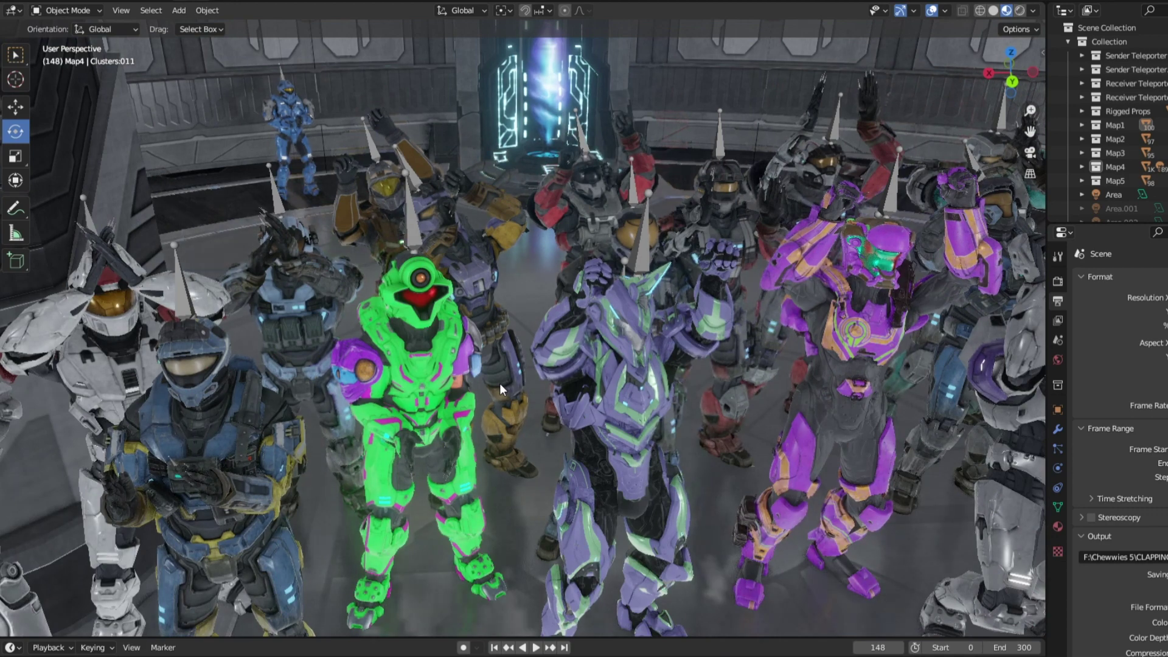
{"action": "left_click_drag", "start_coordinate": [656, 396], "coordinate": [545, 303]}
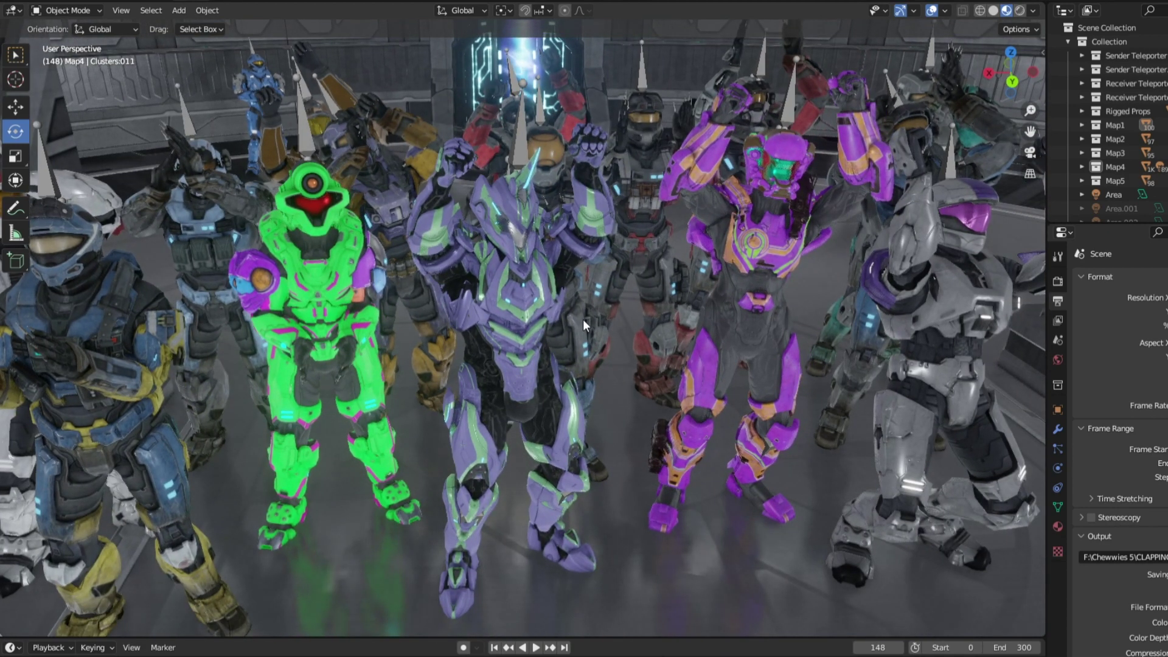
{"action": "scroll", "coordinate": [541, 313], "scroll_direction": "up", "scroll_amount": 1}
{"action": "scroll", "coordinate": [536, 303], "scroll_direction": "down", "scroll_amount": 1}
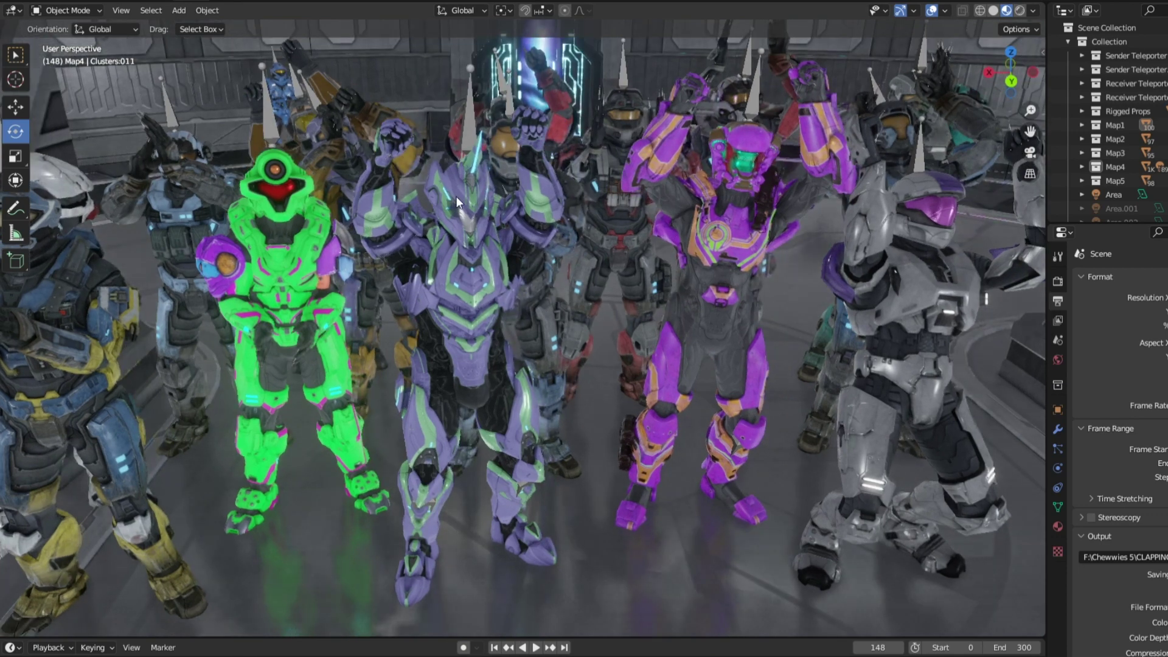
{"action": "left_click_drag", "start_coordinate": [455, 197], "coordinate": [441, 192]}
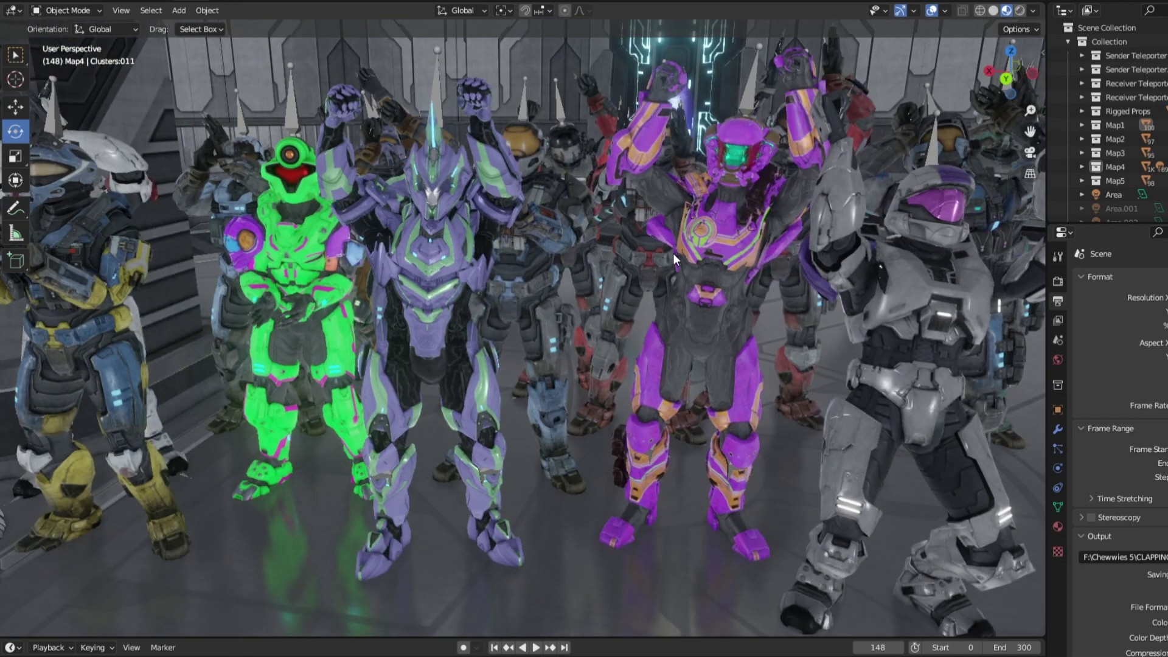
{"action": "left_click_drag", "start_coordinate": [673, 254], "coordinate": [555, 344]}
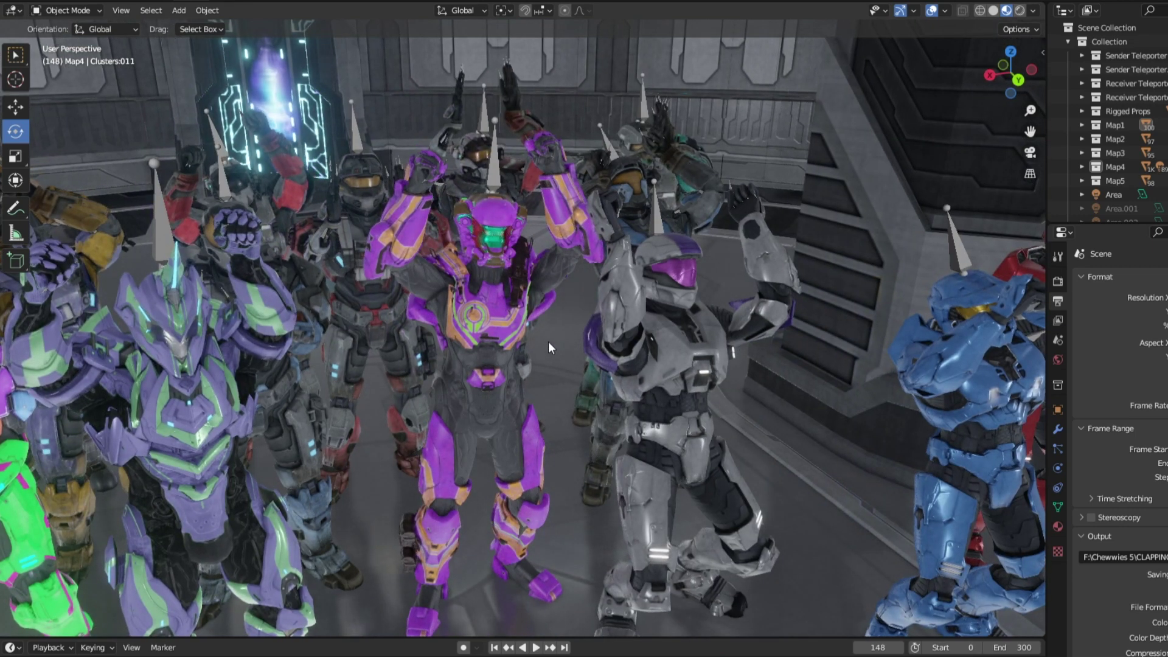
- Inspect the magenta and orange armour's chest, visor and raised arms close up, along with the neighbouring grey and purple character
{"action": "scroll", "coordinate": [548, 342], "scroll_direction": "up", "scroll_amount": 6}
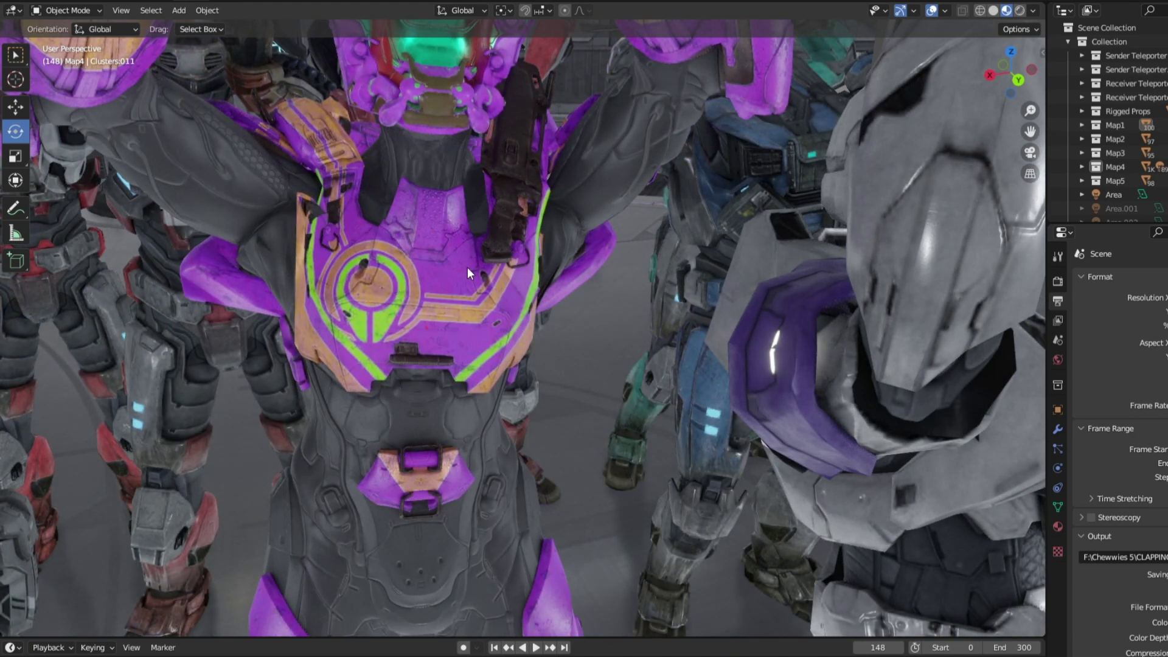
{"action": "scroll", "coordinate": [464, 256], "scroll_direction": "down", "scroll_amount": 2}
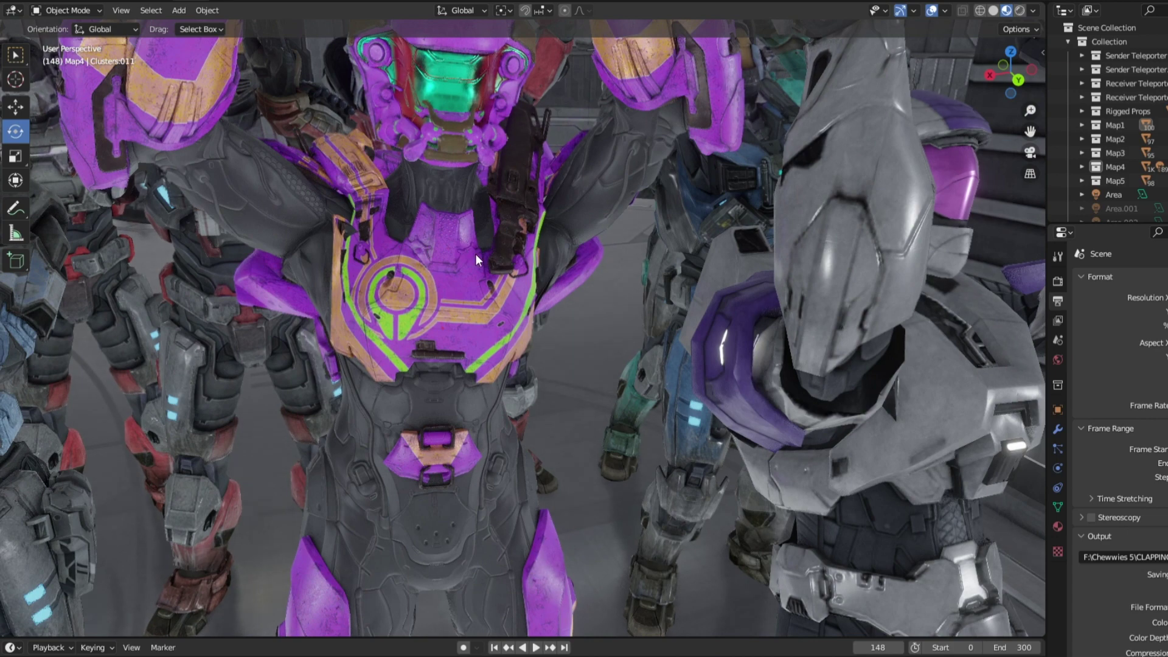
{"action": "scroll", "coordinate": [476, 254], "scroll_direction": "down", "scroll_amount": 3}
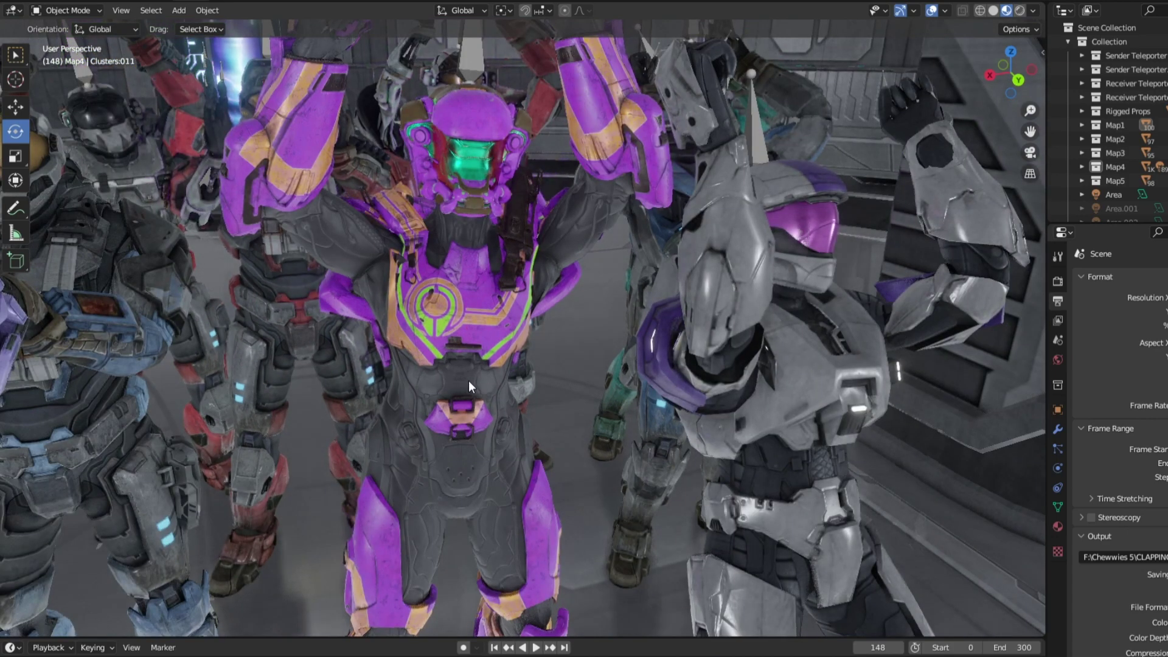
{"action": "left_click_drag", "start_coordinate": [480, 395], "coordinate": [441, 225]}
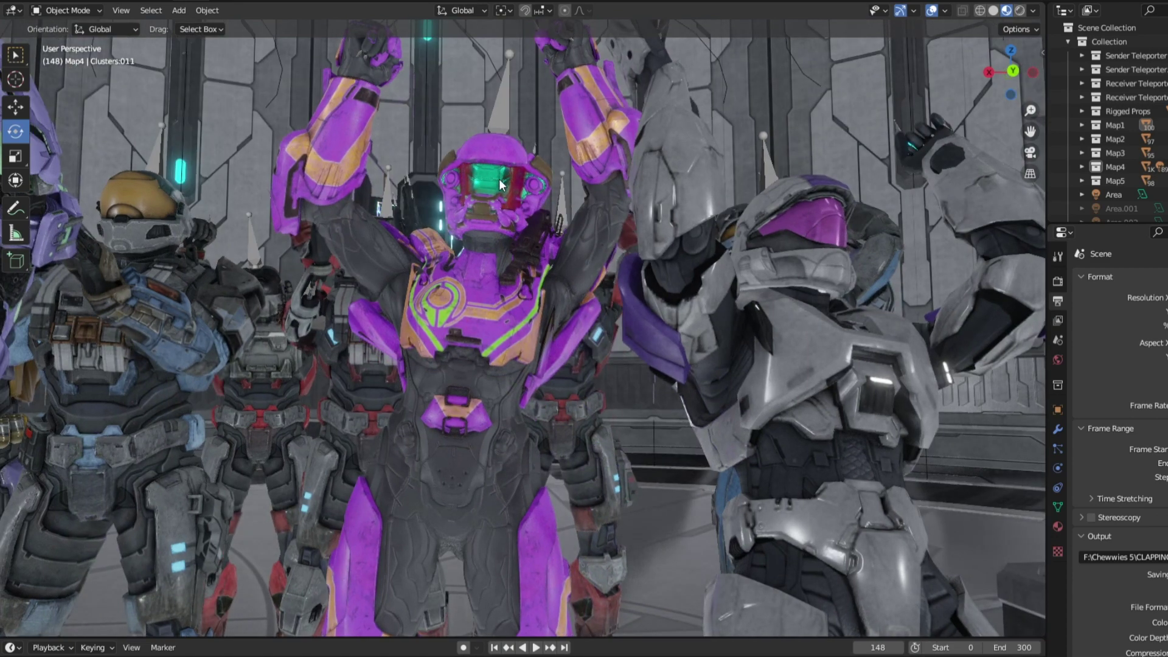
{"action": "left_click_drag", "start_coordinate": [527, 185], "coordinate": [558, 357]}
{"action": "scroll", "coordinate": [534, 283], "scroll_direction": "down", "scroll_amount": 2}
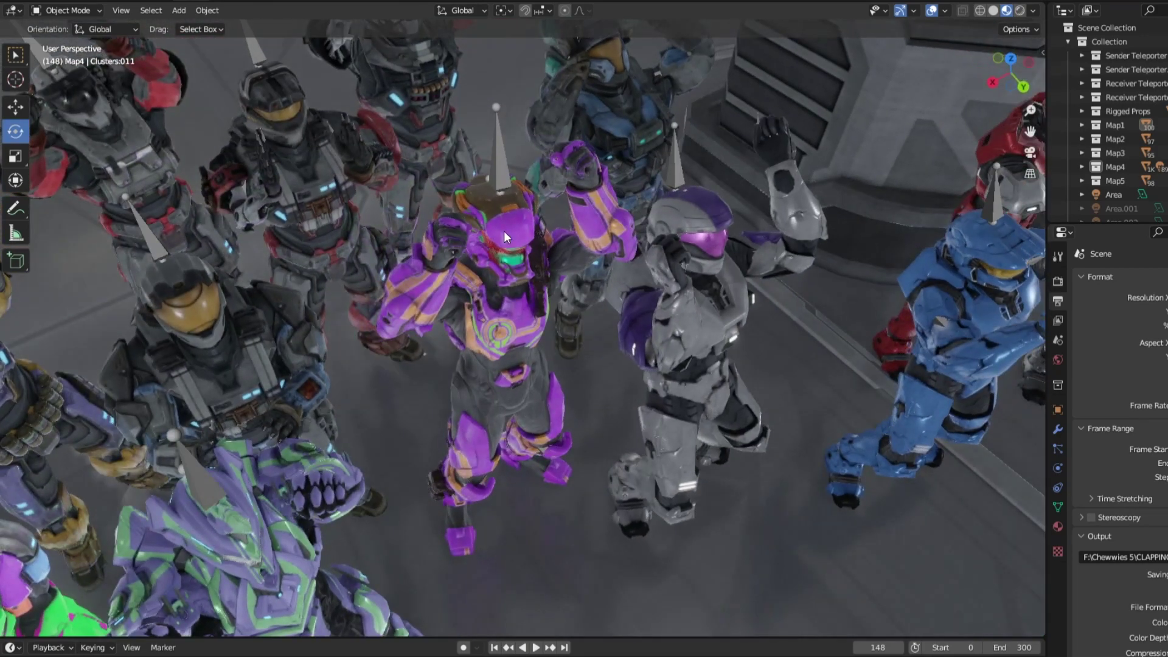
{"action": "scroll", "coordinate": [504, 231], "scroll_direction": "up", "scroll_amount": 3}
{"action": "left_click_drag", "start_coordinate": [504, 232], "coordinate": [589, 590]}
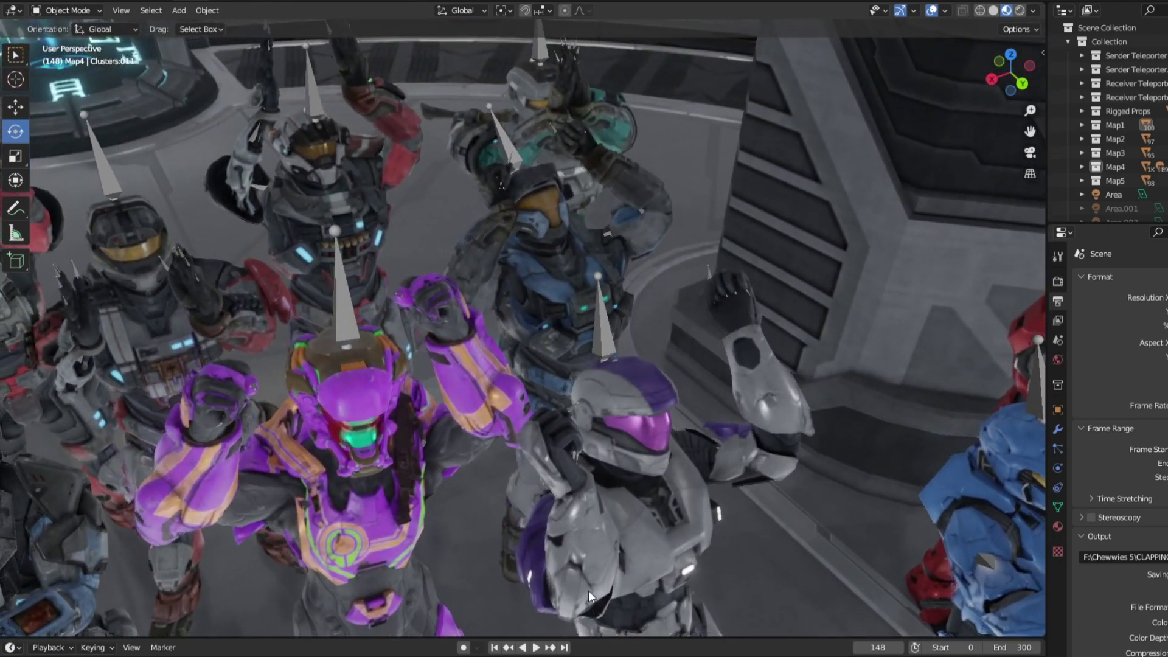
{"action": "scroll", "coordinate": [626, 514], "scroll_direction": "down", "scroll_amount": 6}
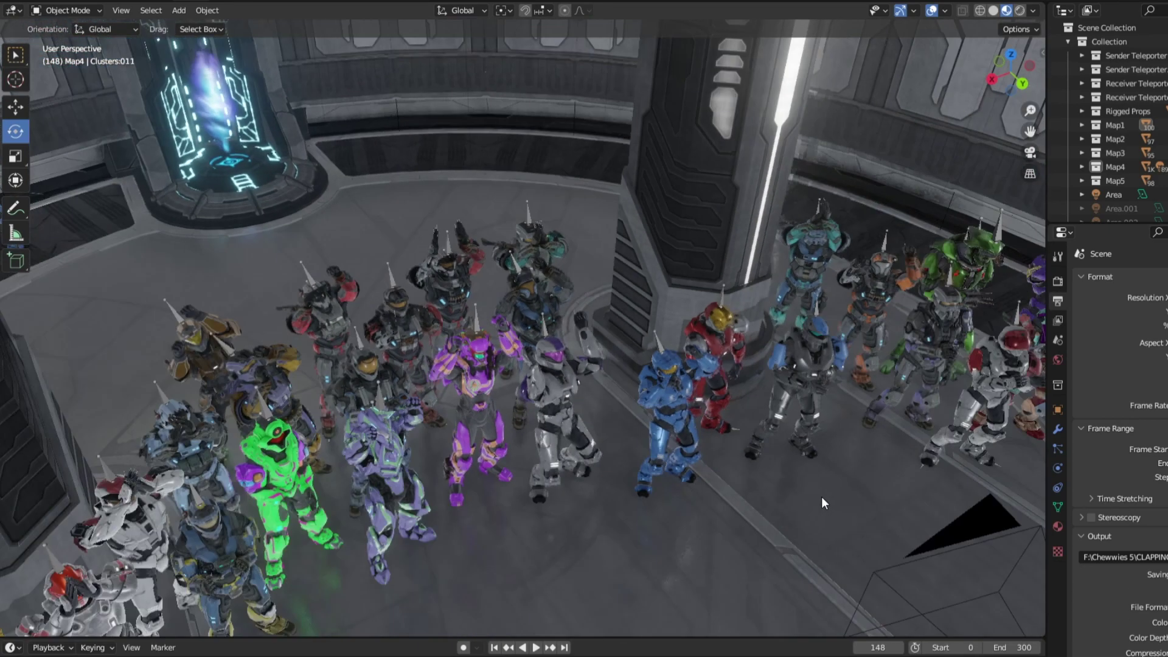
- Examine the map architecture away from the crowd, including the lit pillar, glowing walkways, wall panels and open floor
{"action": "left_click_drag", "start_coordinate": [822, 497], "coordinate": [579, 235]}
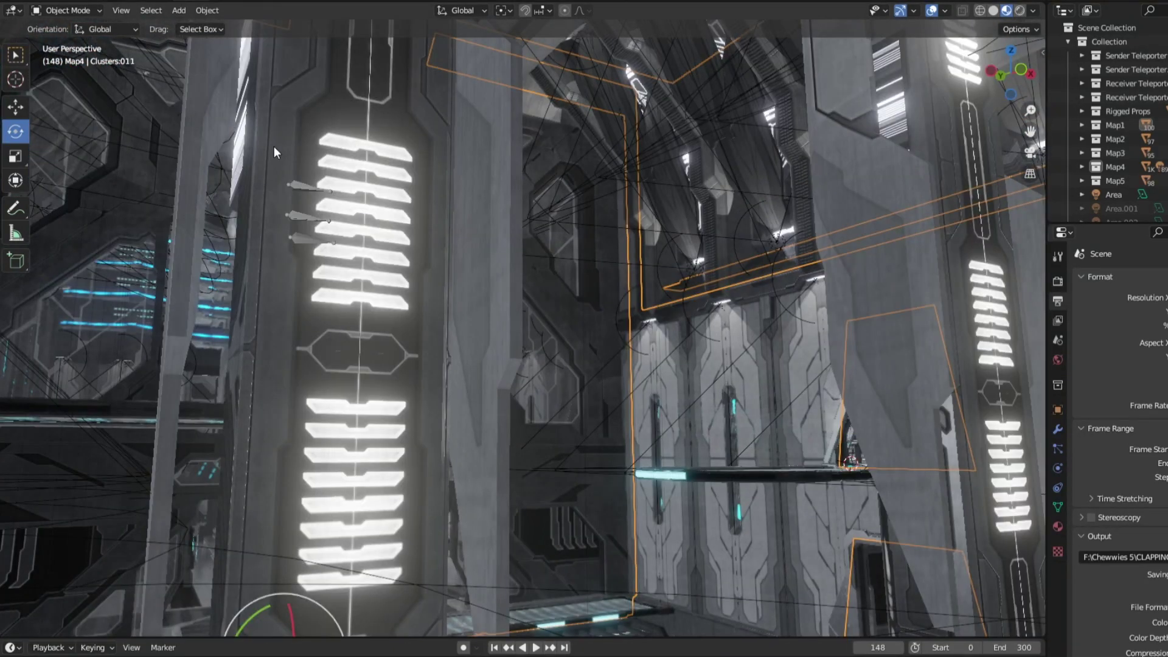
{"action": "left_click_drag", "start_coordinate": [285, 169], "coordinate": [413, 305]}
{"action": "scroll", "coordinate": [413, 306], "scroll_direction": "up", "scroll_amount": 6}
{"action": "scroll", "coordinate": [414, 306], "scroll_direction": "down", "scroll_amount": 3}
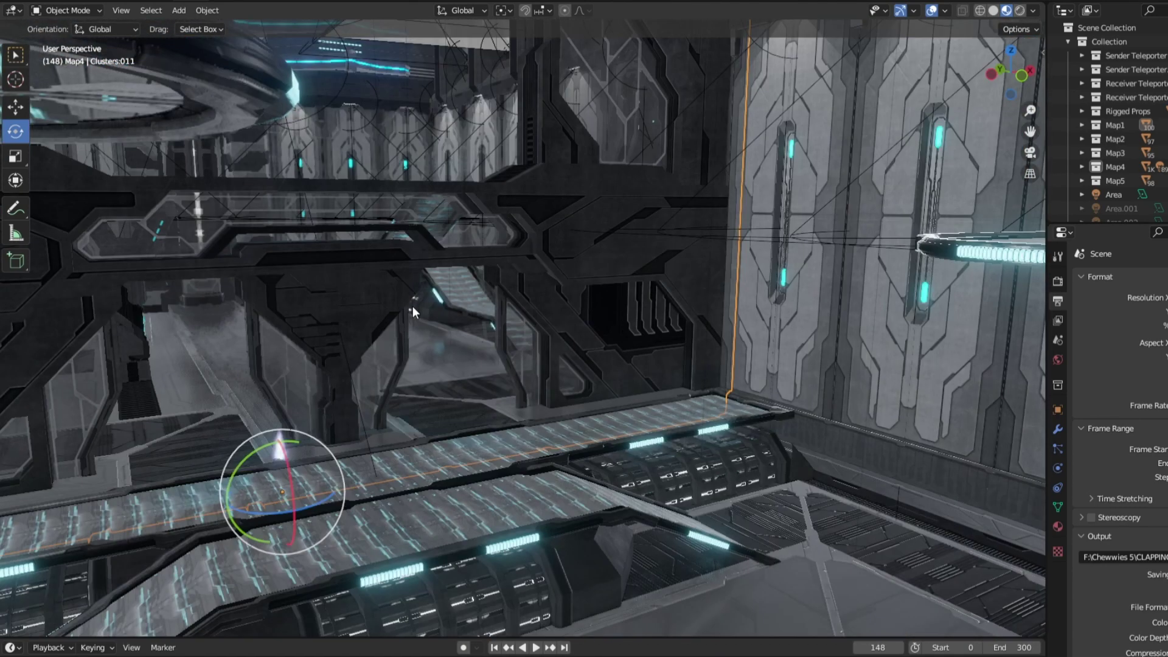
{"action": "left_click_drag", "start_coordinate": [410, 306], "coordinate": [614, 336]}
{"action": "scroll", "coordinate": [615, 333], "scroll_direction": "up", "scroll_amount": 6}
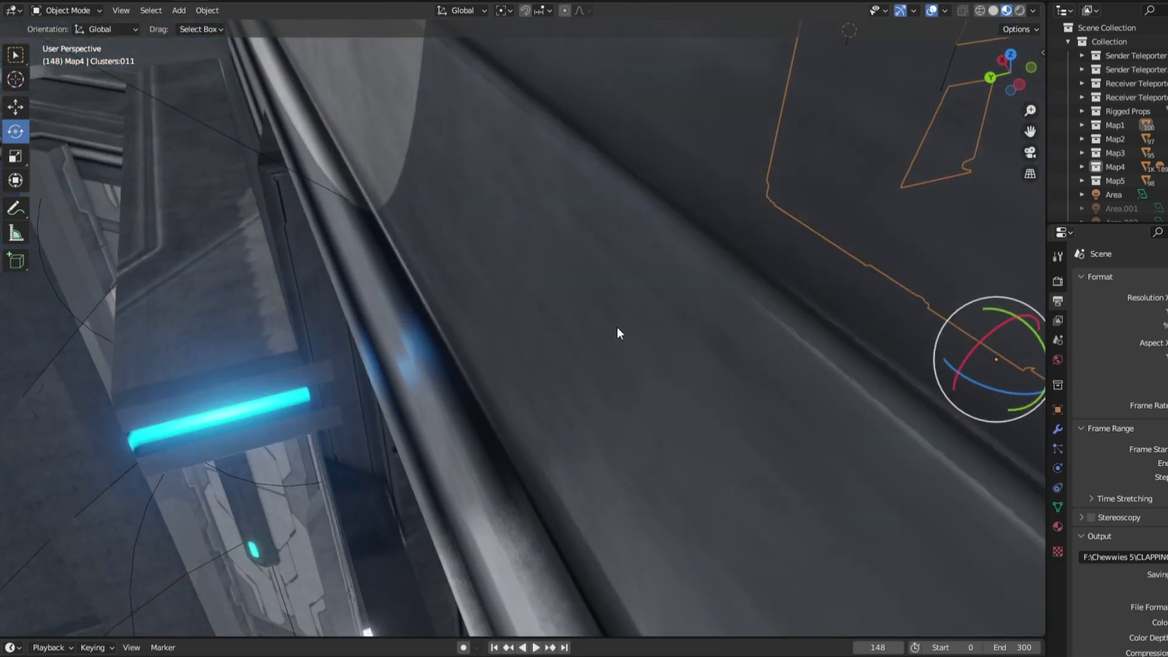
{"action": "left_click_drag", "start_coordinate": [617, 329], "coordinate": [779, 326]}
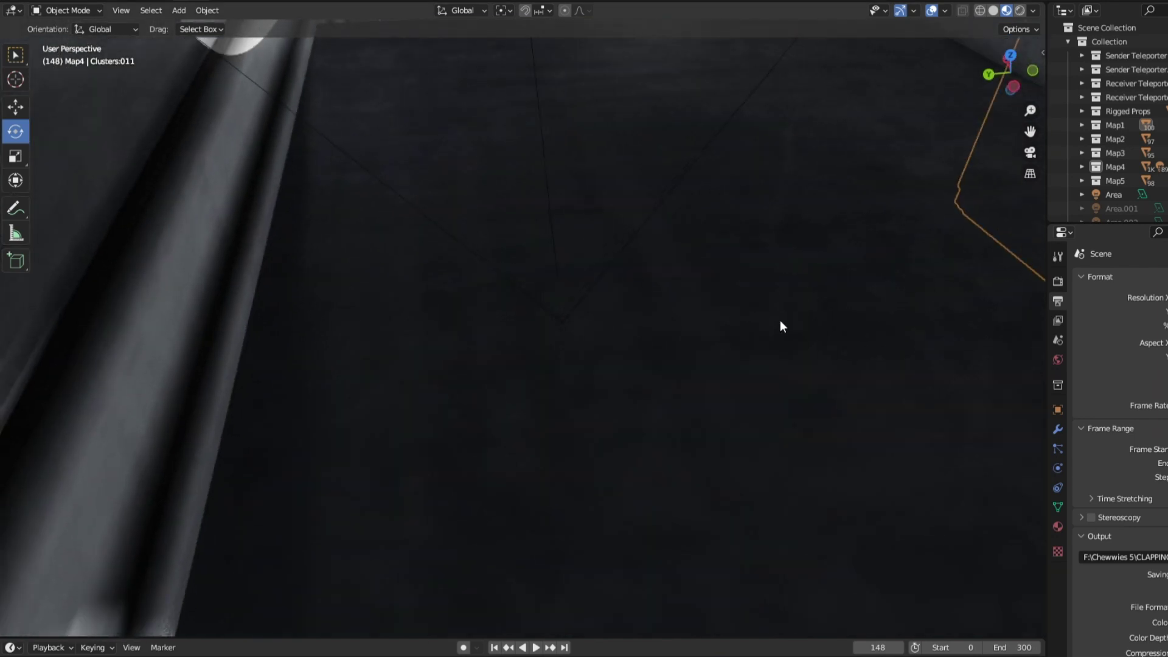
{"action": "scroll", "coordinate": [132, 293], "scroll_direction": "up", "scroll_amount": 3}
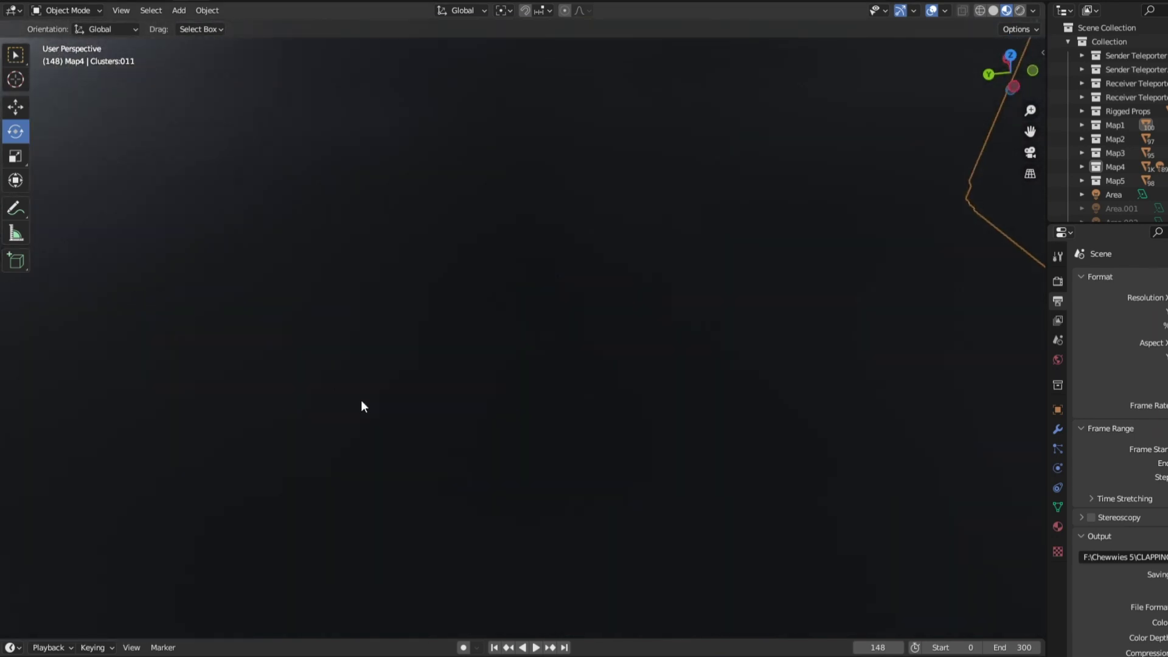
{"action": "left_click_drag", "start_coordinate": [359, 365], "coordinate": [571, 220]}
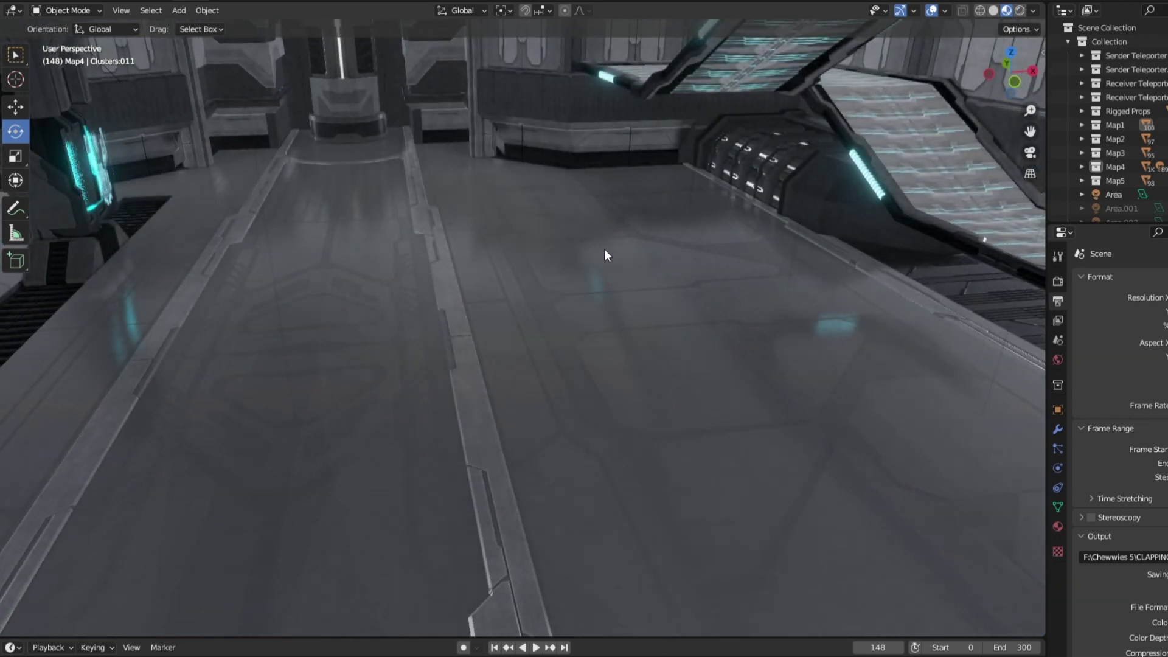
{"action": "scroll", "coordinate": [612, 248], "scroll_direction": "down", "scroll_amount": 5}
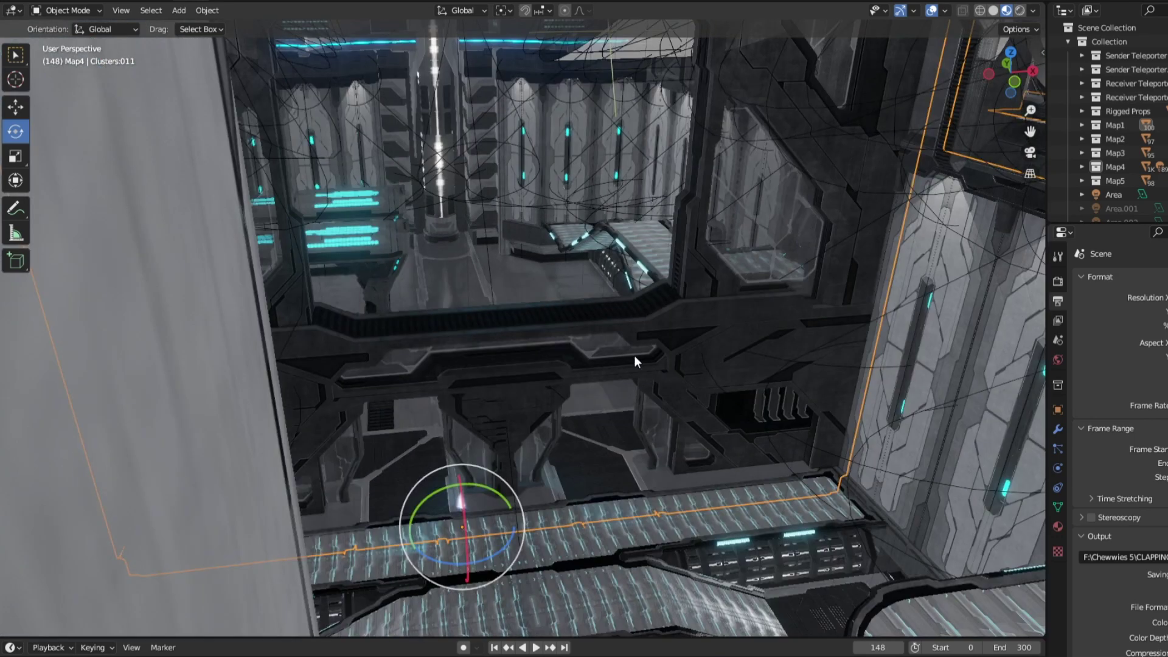
- Go back through the map walls to the round room and examine the teleporter and the lone blue character beside it
{"action": "left_click_drag", "start_coordinate": [663, 367], "coordinate": [403, 353]}
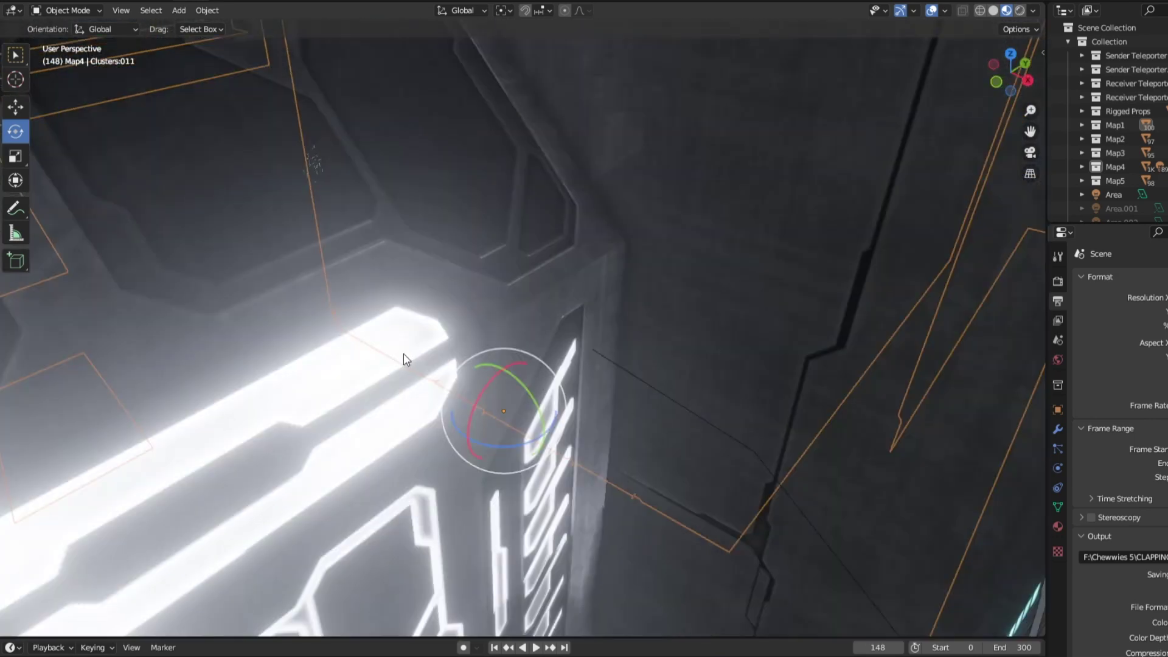
{"action": "left_click_drag", "start_coordinate": [240, 394], "coordinate": [60, 395]}
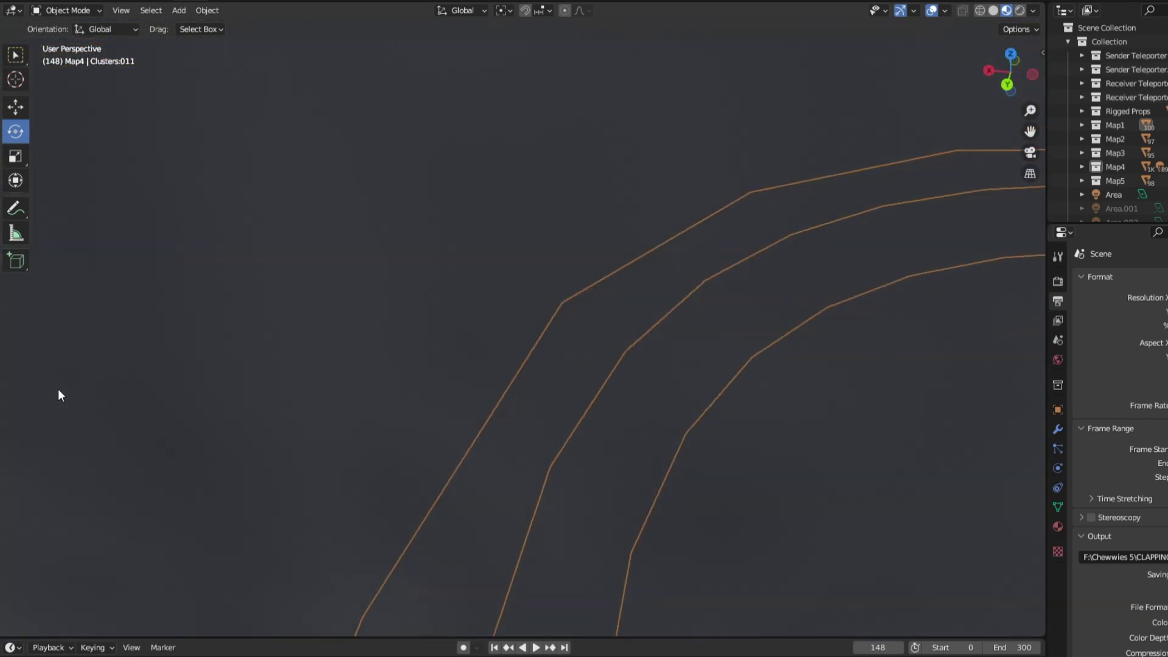
{"action": "left_click_drag", "start_coordinate": [136, 411], "coordinate": [429, 424]}
{"action": "scroll", "coordinate": [430, 423], "scroll_direction": "up", "scroll_amount": 3}
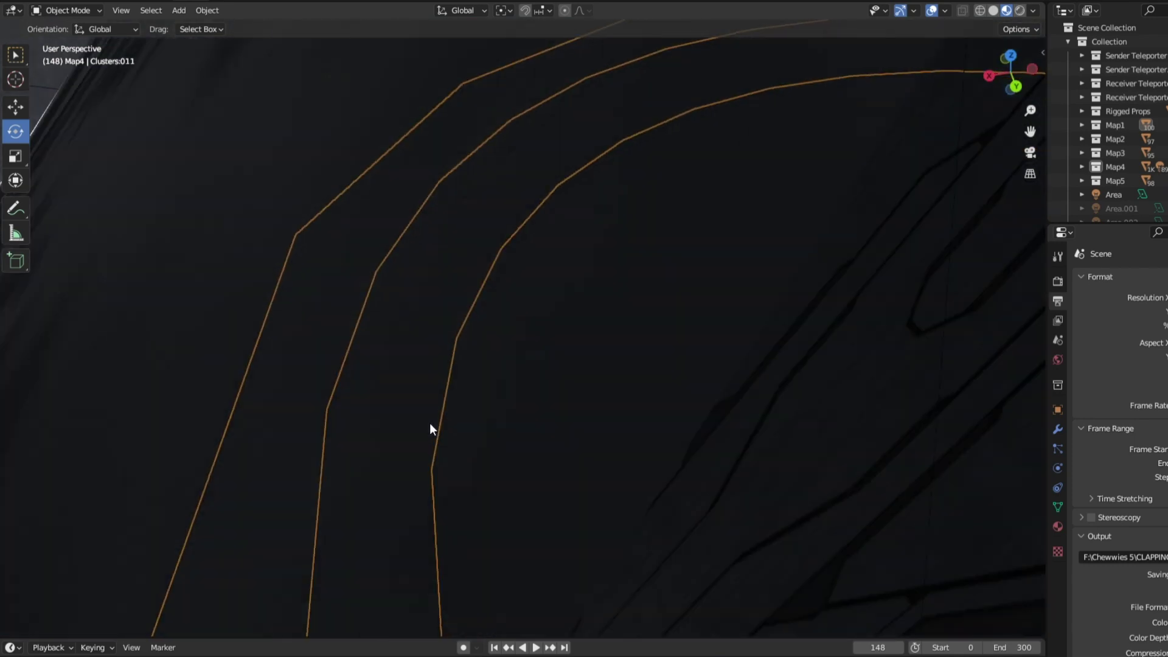
{"action": "scroll", "coordinate": [431, 420], "scroll_direction": "up", "scroll_amount": 5}
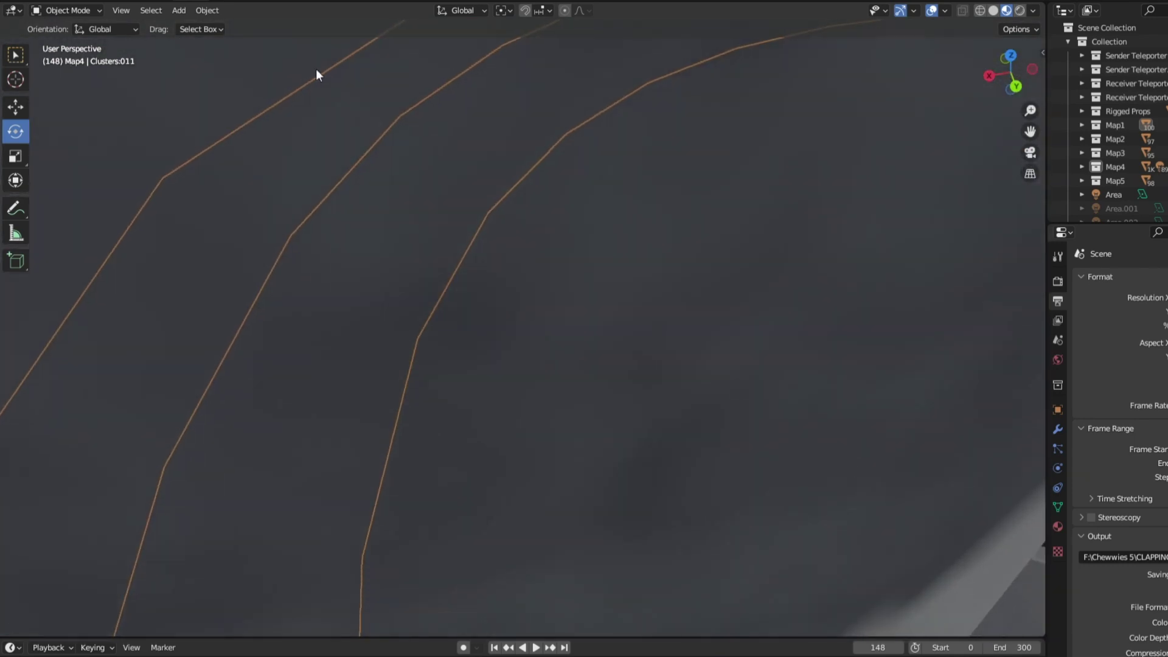
{"action": "left_click_drag", "start_coordinate": [317, 75], "coordinate": [1036, 587]}
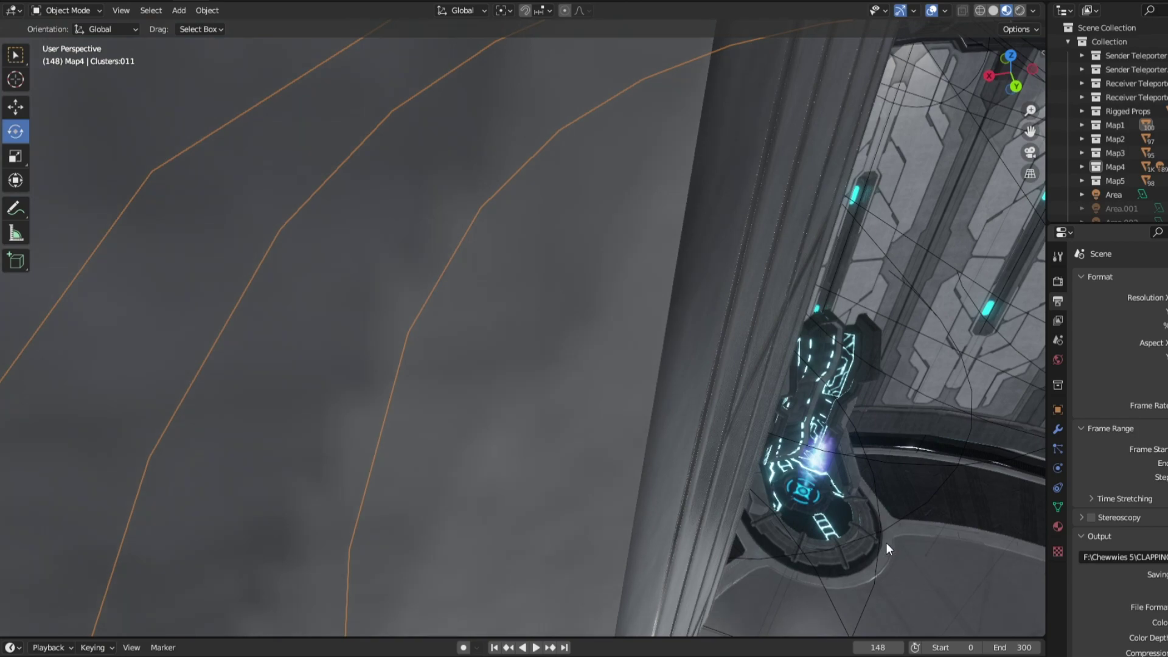
{"action": "left_click_drag", "start_coordinate": [260, 23], "coordinate": [688, 362]}
{"action": "scroll", "coordinate": [689, 362], "scroll_direction": "up", "scroll_amount": 4}
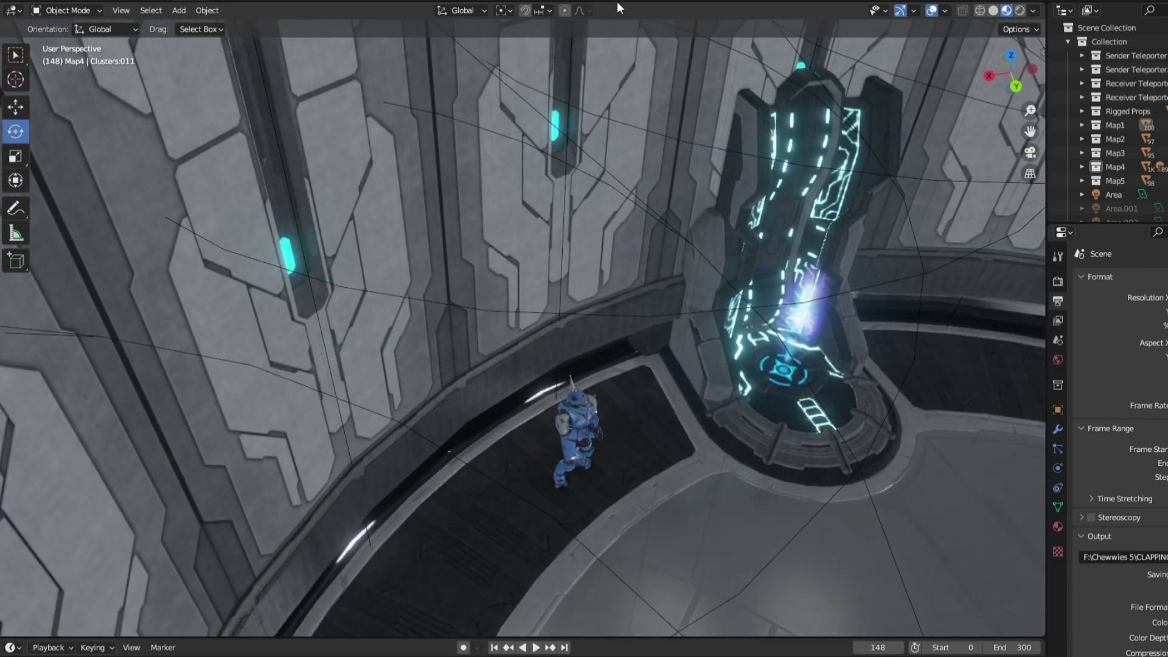
- Examine the lone blue character at the back wall from behind the crowd, then survey the whole crowd between the lit pillars
{"action": "left_click_drag", "start_coordinate": [789, 410], "coordinate": [717, 385]}
{"action": "scroll", "coordinate": [712, 383], "scroll_direction": "down", "scroll_amount": 4}
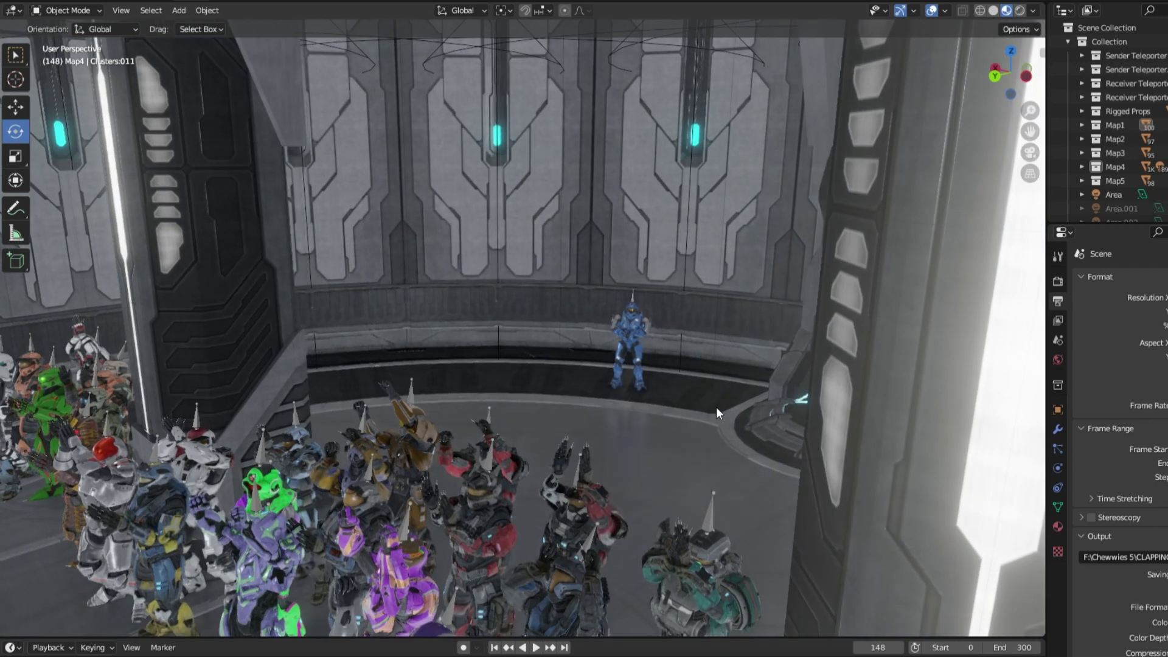
{"action": "scroll", "coordinate": [716, 390], "scroll_direction": "up", "scroll_amount": 1}
{"action": "scroll", "coordinate": [719, 368], "scroll_direction": "up", "scroll_amount": 2}
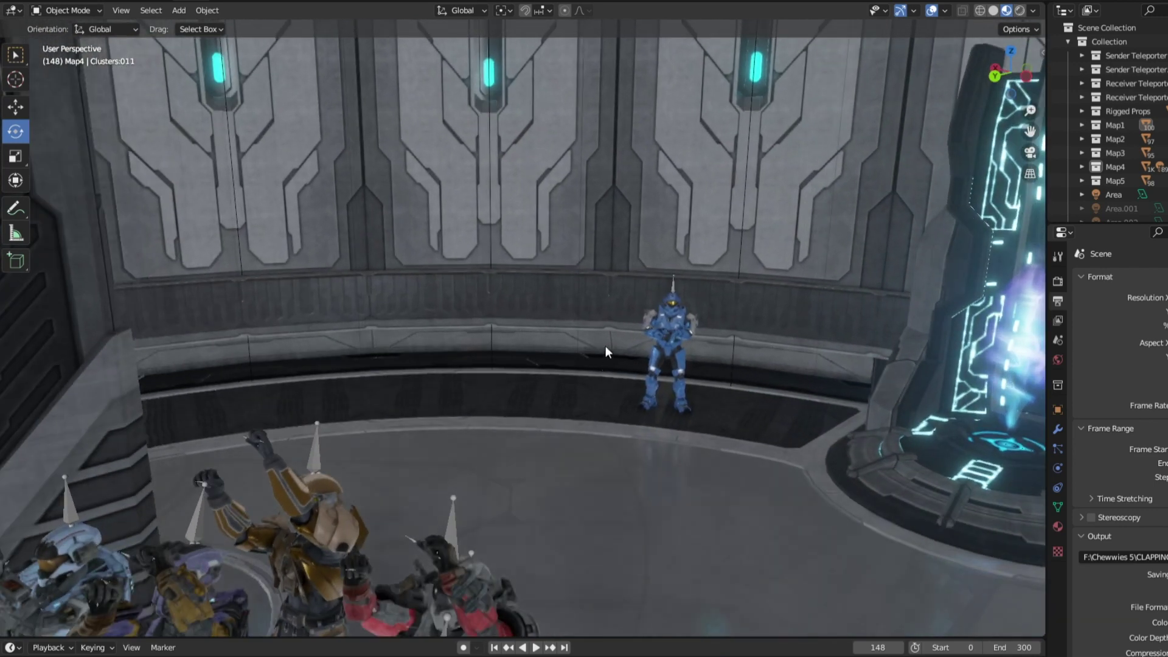
{"action": "scroll", "coordinate": [640, 331], "scroll_direction": "down", "scroll_amount": 3}
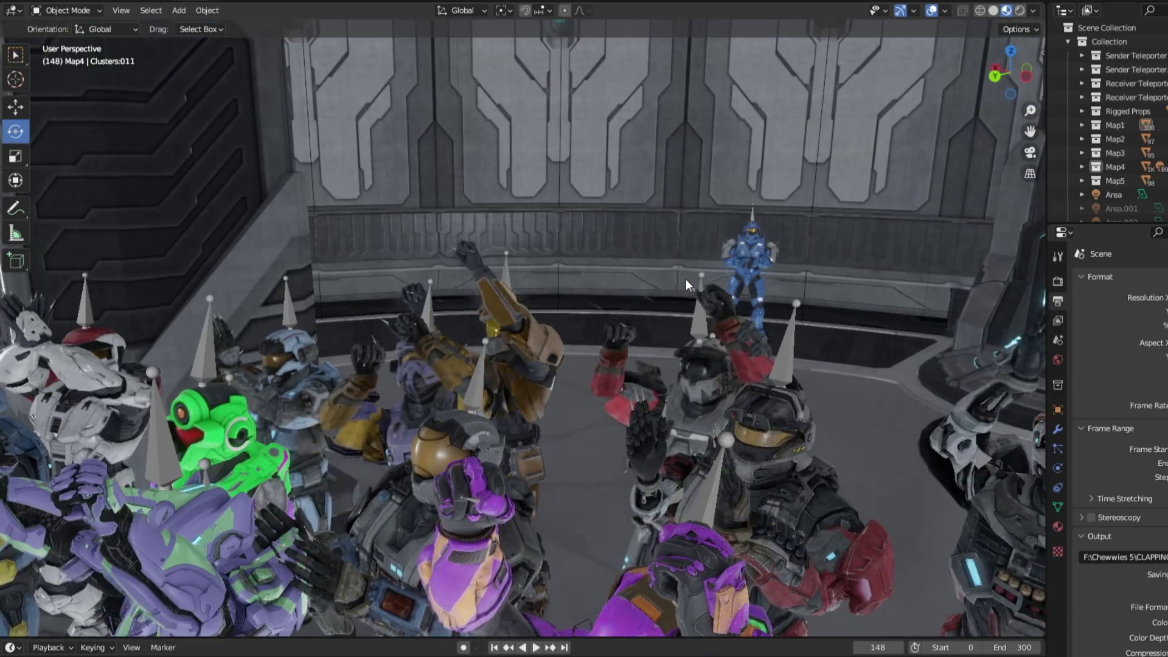
{"action": "scroll", "coordinate": [696, 290], "scroll_direction": "down", "scroll_amount": 3}
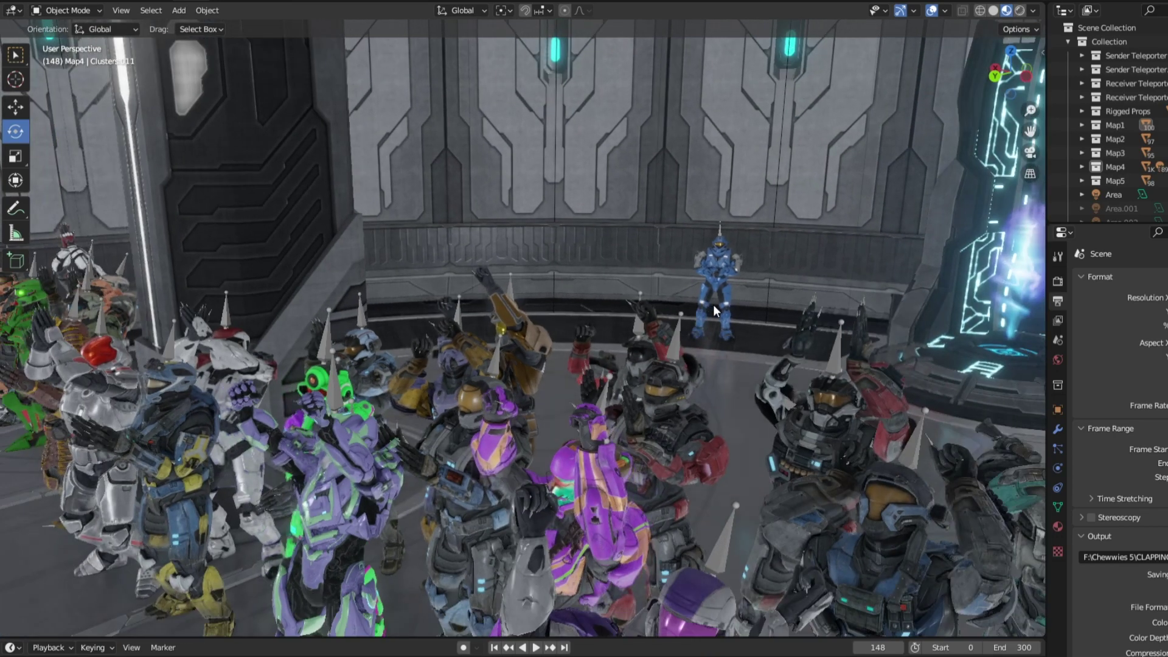
{"action": "scroll", "coordinate": [730, 314], "scroll_direction": "down", "scroll_amount": 4}
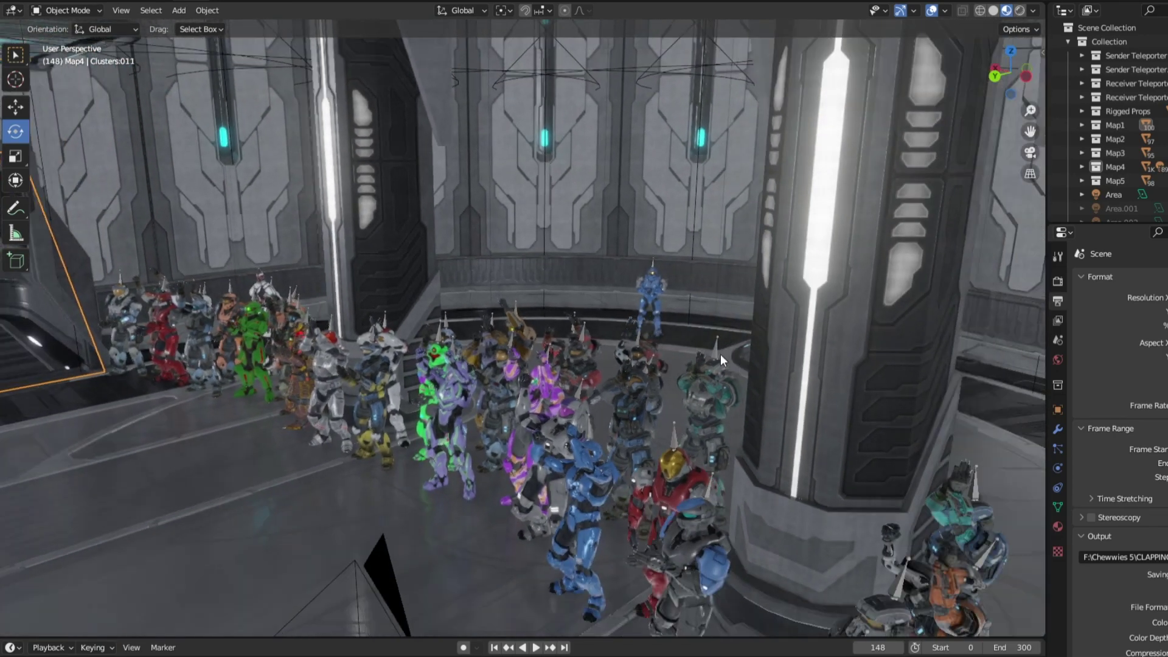
{"action": "left_click_drag", "start_coordinate": [347, 230], "coordinate": [362, 237]}
{"action": "scroll", "coordinate": [397, 269], "scroll_direction": "down", "scroll_amount": 2}
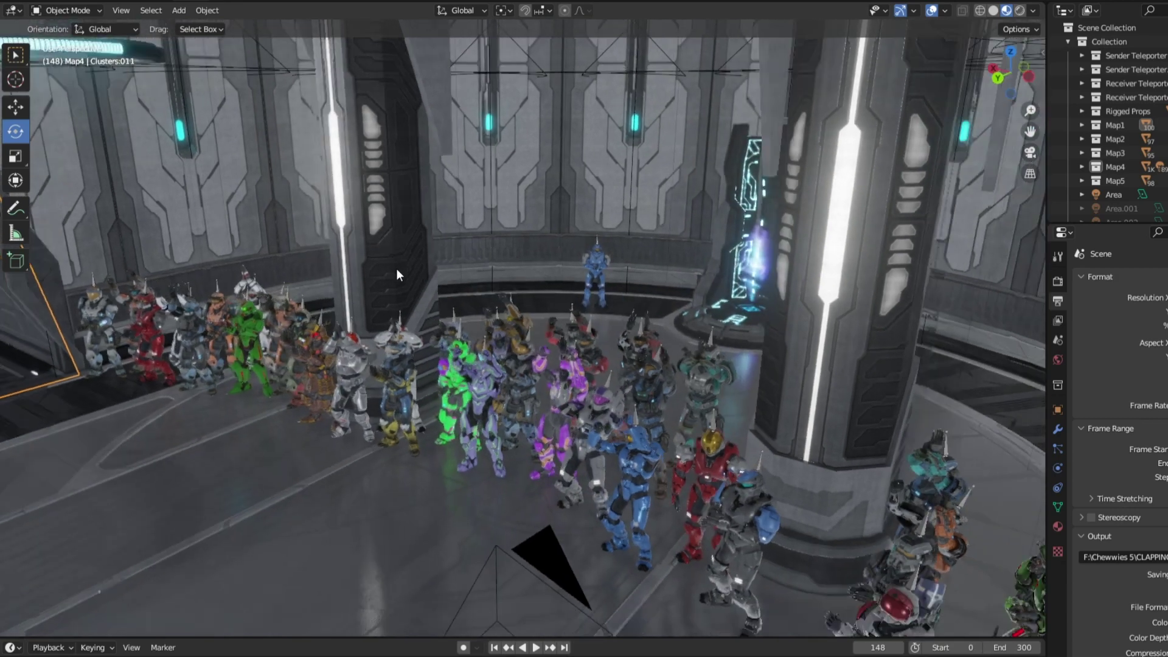
- Survey the whole clapping crowd, the teleporter and the lone blue character between the two lit pillars
{"action": "scroll", "coordinate": [413, 292], "scroll_direction": "down", "scroll_amount": 2}
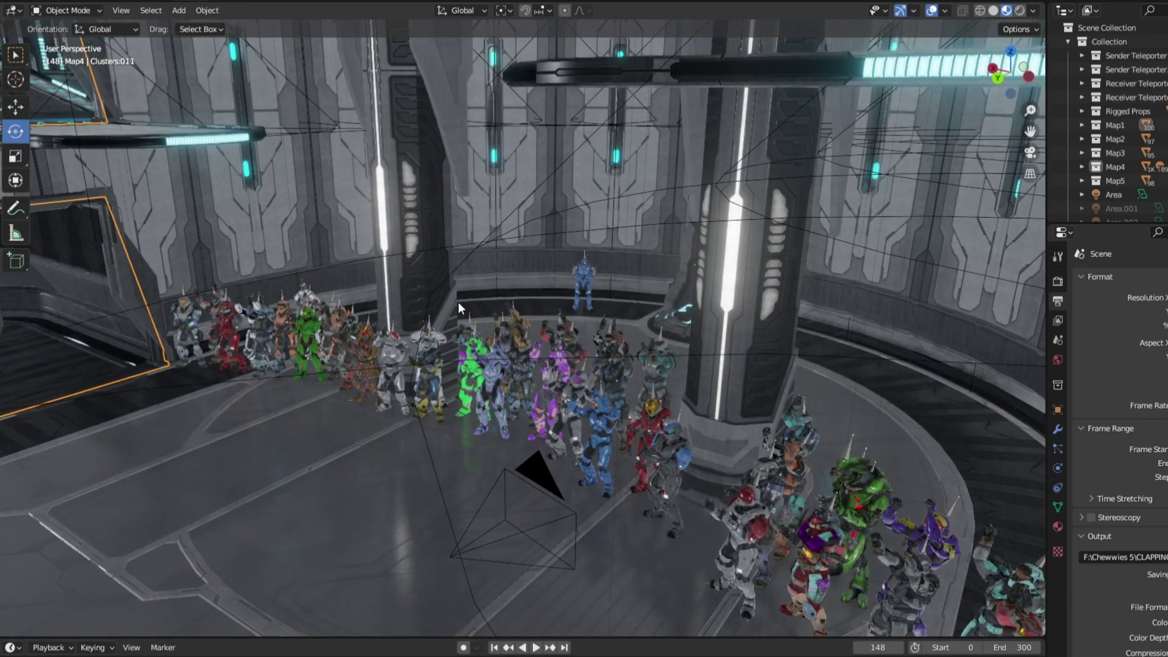
{"action": "left_click_drag", "start_coordinate": [459, 302], "coordinate": [474, 304]}
{"action": "scroll", "coordinate": [477, 325], "scroll_direction": "down", "scroll_amount": 2}
{"action": "scroll", "coordinate": [482, 292], "scroll_direction": "up", "scroll_amount": 3}
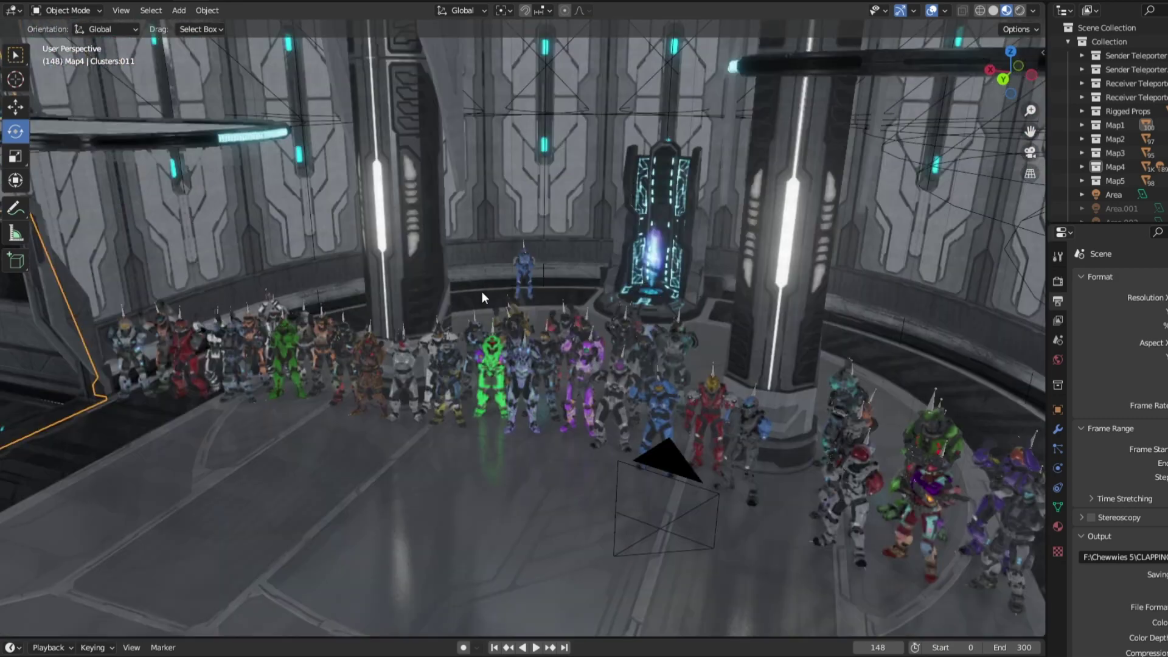
{"action": "scroll", "coordinate": [600, 350], "scroll_direction": "up", "scroll_amount": 1}
{"action": "scroll", "coordinate": [497, 349], "scroll_direction": "up", "scroll_amount": 1}
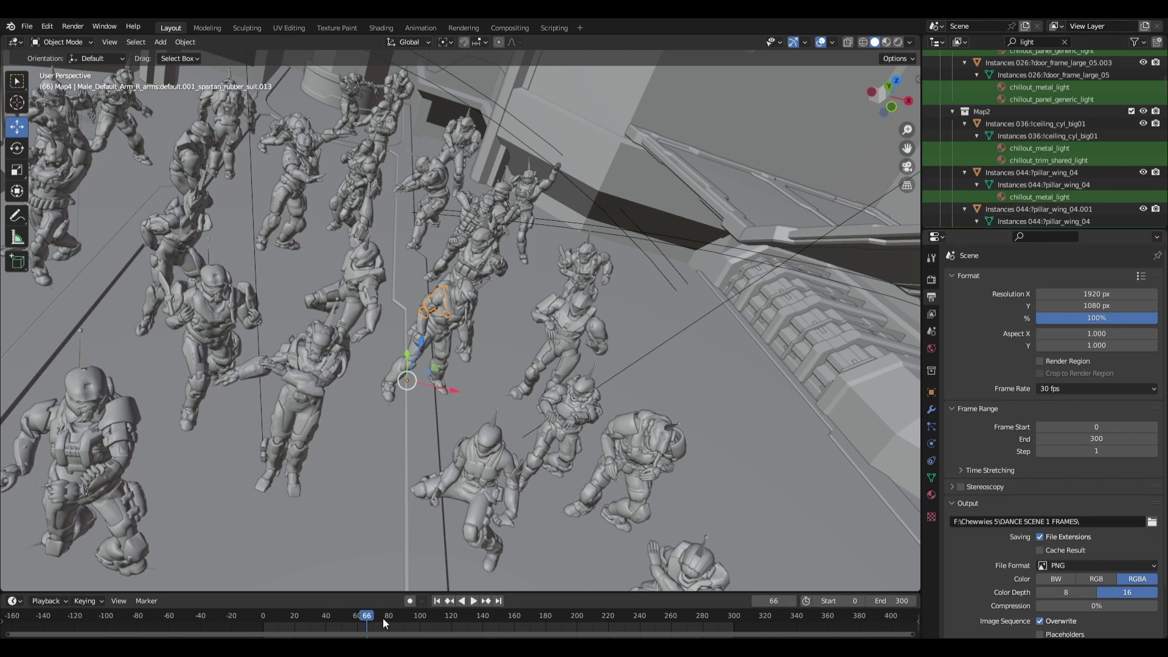
- Return the dance scene to frame 0 and check the crowd's framing through the scene camera
{"action": "left_click_drag", "start_coordinate": [361, 616], "coordinate": [251, 622]}
{"action": "key", "text": "space"}
{"action": "key", "text": "KP_0"}
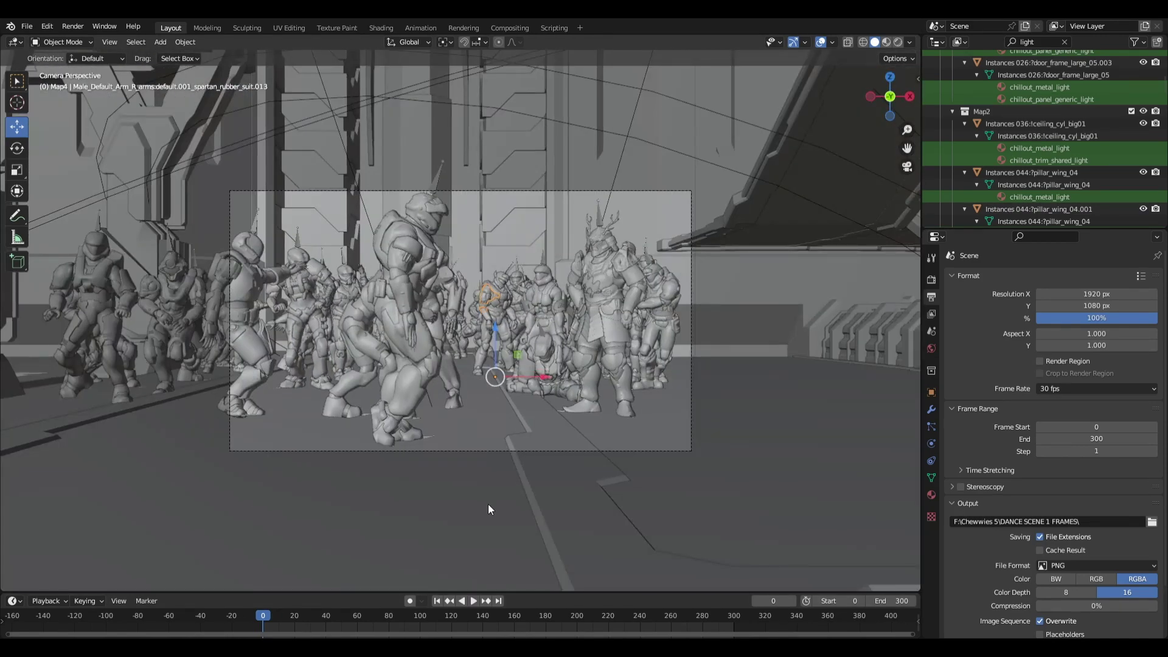
{"action": "key", "text": "KP_0"}
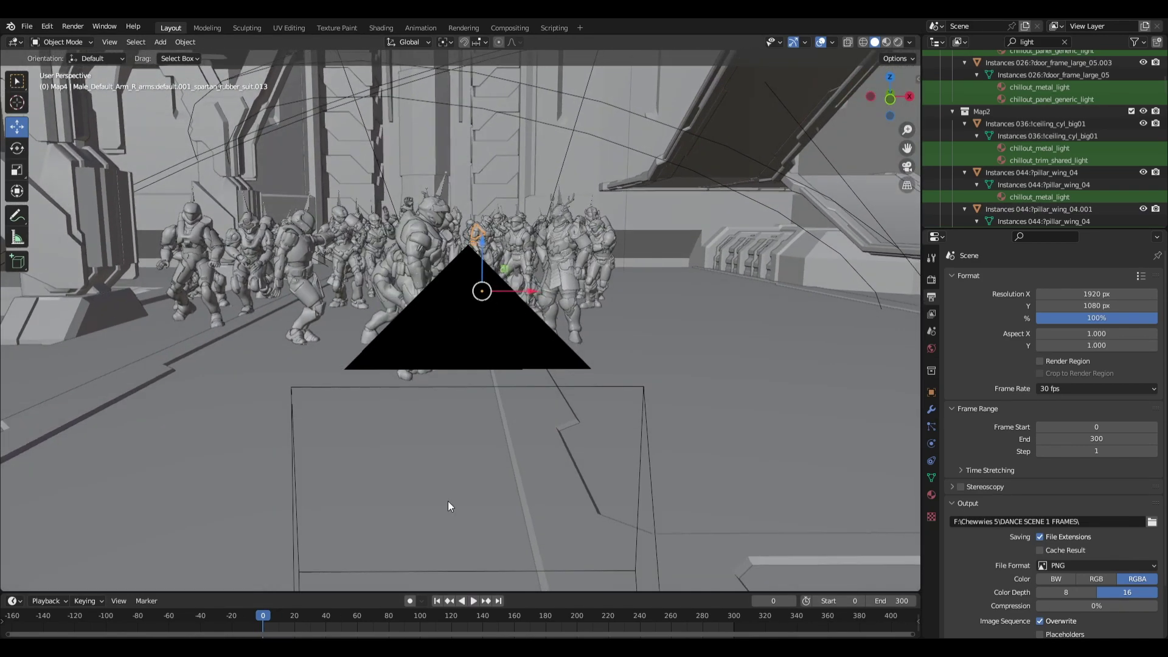
- Examine the dance crowd at frame 0 from the front and from an elevated view
{"action": "left_click_drag", "start_coordinate": [162, 380], "coordinate": [340, 535]}
{"action": "scroll", "coordinate": [535, 505], "scroll_direction": "up", "scroll_amount": 4}
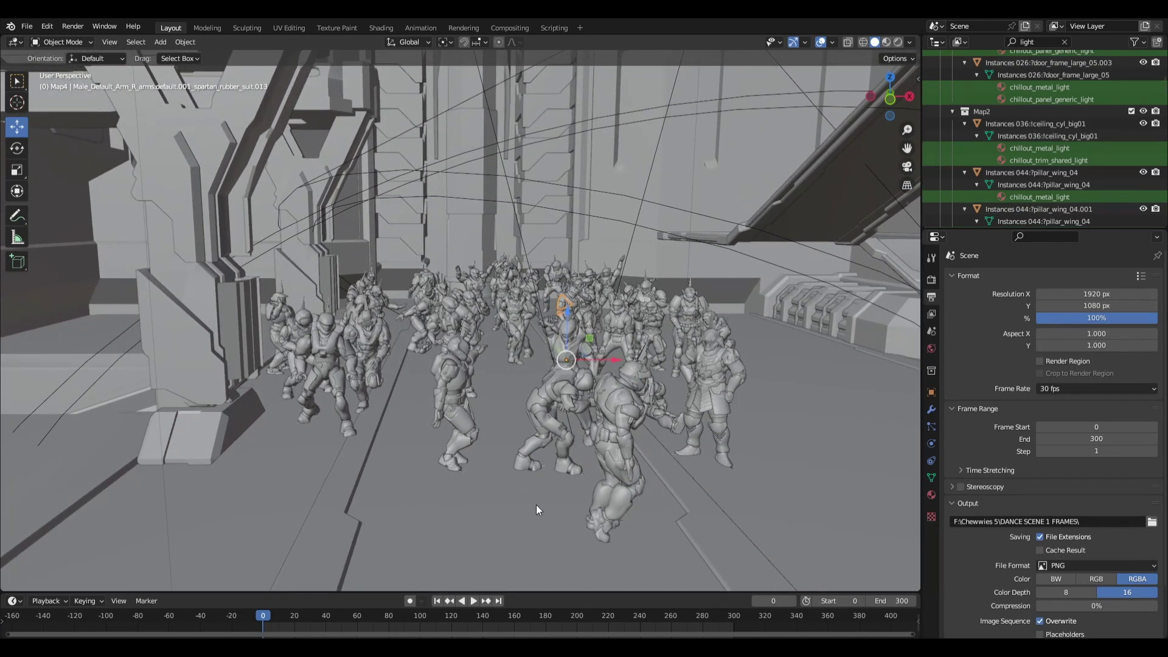
{"action": "left_click_drag", "start_coordinate": [611, 461], "coordinate": [401, 377]}
{"action": "scroll", "coordinate": [596, 452], "scroll_direction": "down", "scroll_amount": 1}
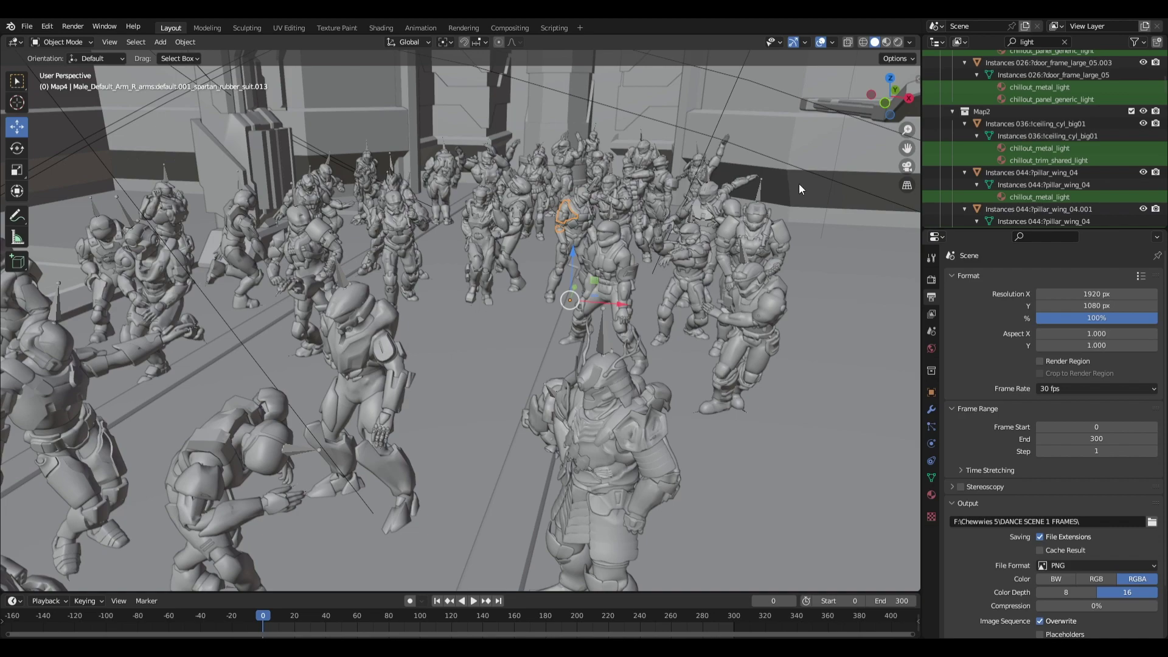
{"action": "left_click_drag", "start_coordinate": [472, 361], "coordinate": [509, 355]}
{"action": "scroll", "coordinate": [508, 356], "scroll_direction": "down", "scroll_amount": 4}
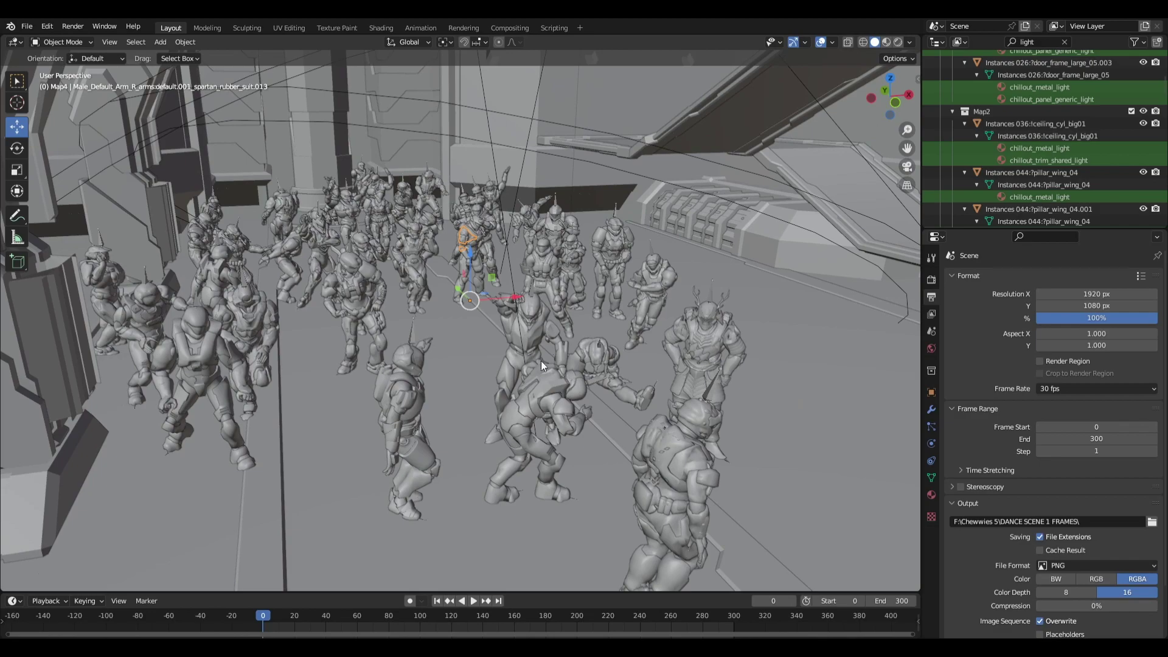
- Inspect the frame 0 dance poses closer up, from the foreground characters to the rows behind them
{"action": "scroll", "coordinate": [626, 414], "scroll_direction": "up", "scroll_amount": 3}
{"action": "left_click_drag", "start_coordinate": [629, 411], "coordinate": [236, 508]}
{"action": "scroll", "coordinate": [444, 434], "scroll_direction": "down", "scroll_amount": 2}
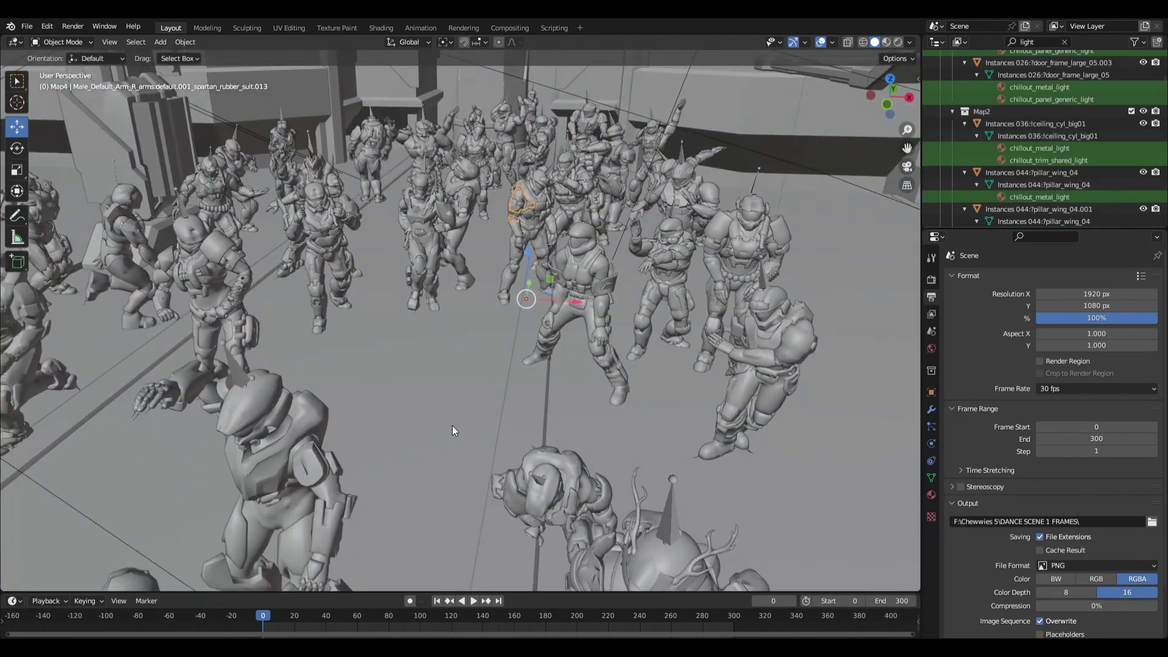
{"action": "left_click_drag", "start_coordinate": [452, 425], "coordinate": [448, 430]}
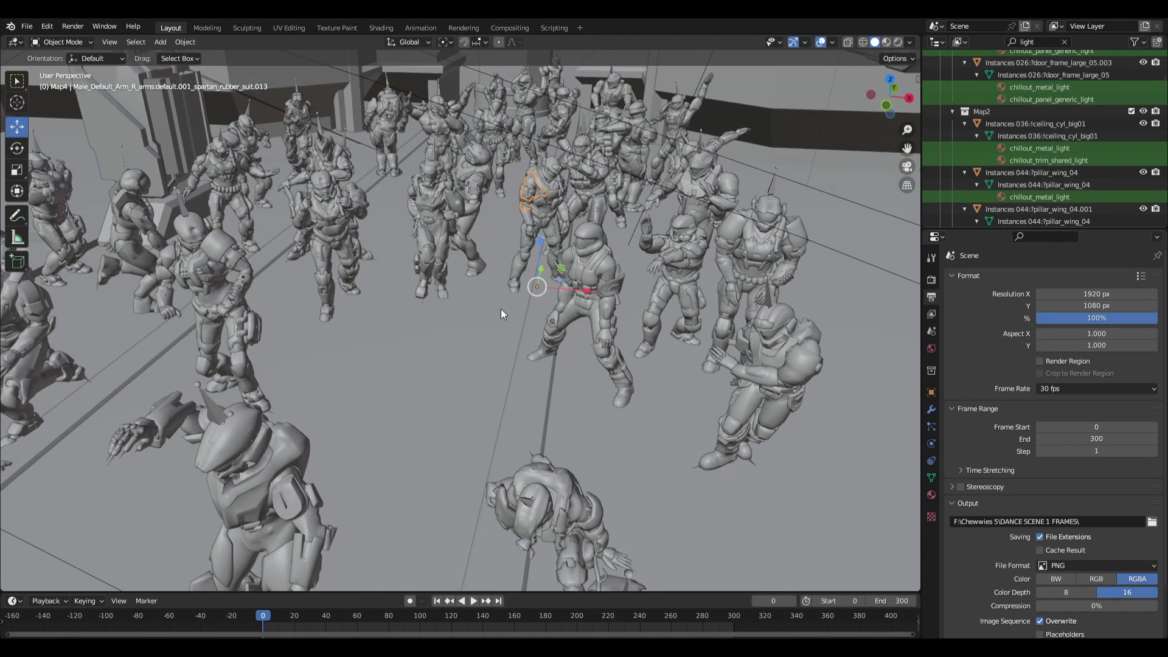
{"action": "left_click_drag", "start_coordinate": [539, 339], "coordinate": [521, 328]}
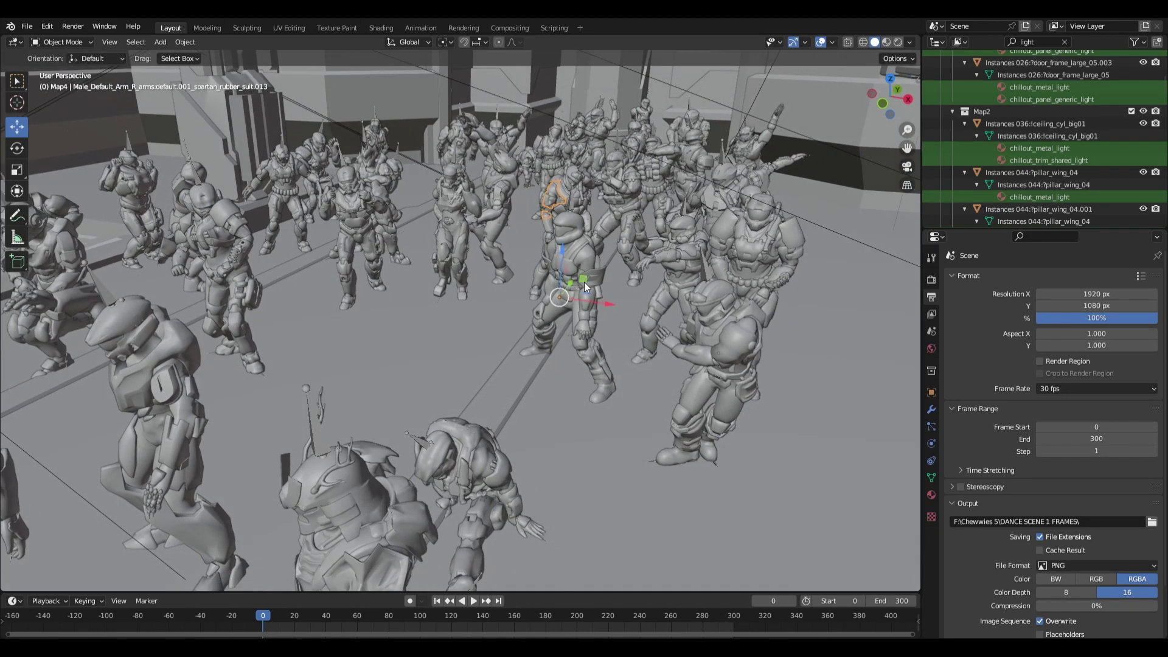
{"action": "left_click_drag", "start_coordinate": [584, 283], "coordinate": [521, 322]}
{"action": "scroll", "coordinate": [438, 381], "scroll_direction": "up", "scroll_amount": 4}
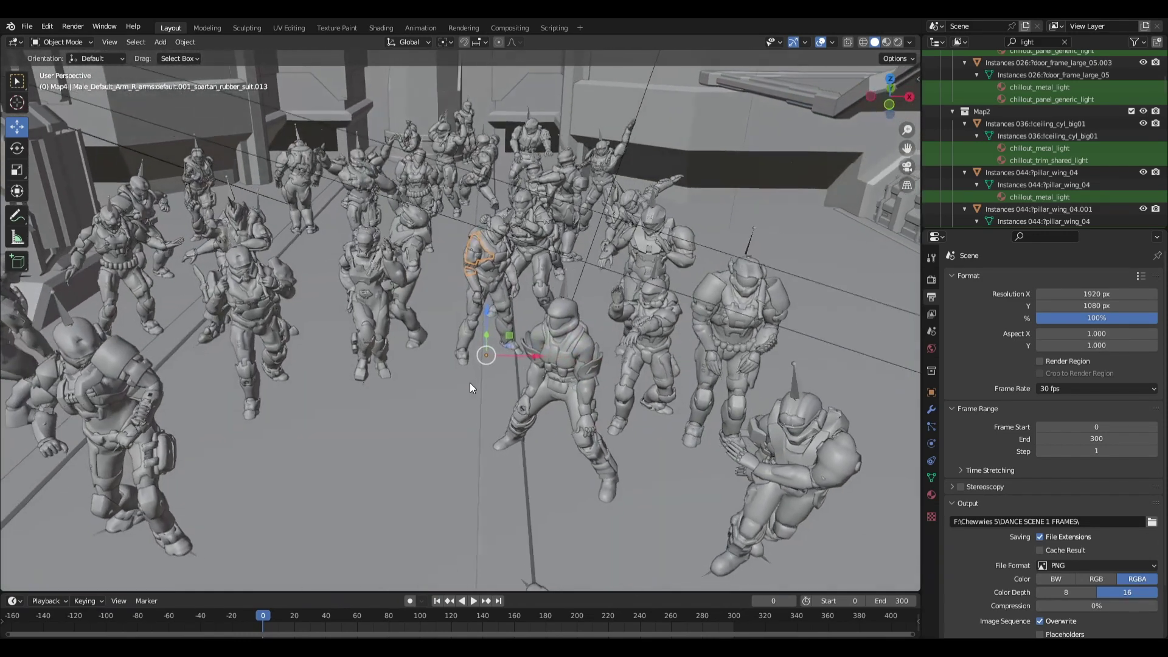
{"action": "scroll", "coordinate": [475, 395], "scroll_direction": "up", "scroll_amount": 4}
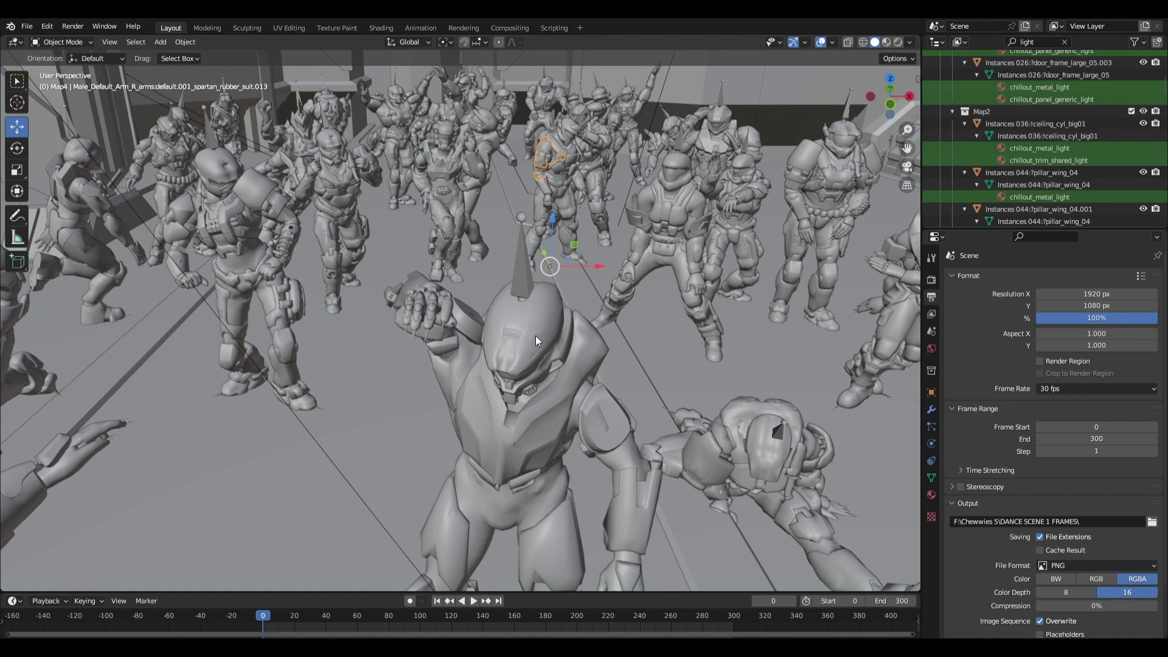
{"action": "scroll", "coordinate": [536, 337], "scroll_direction": "down", "scroll_amount": 3}
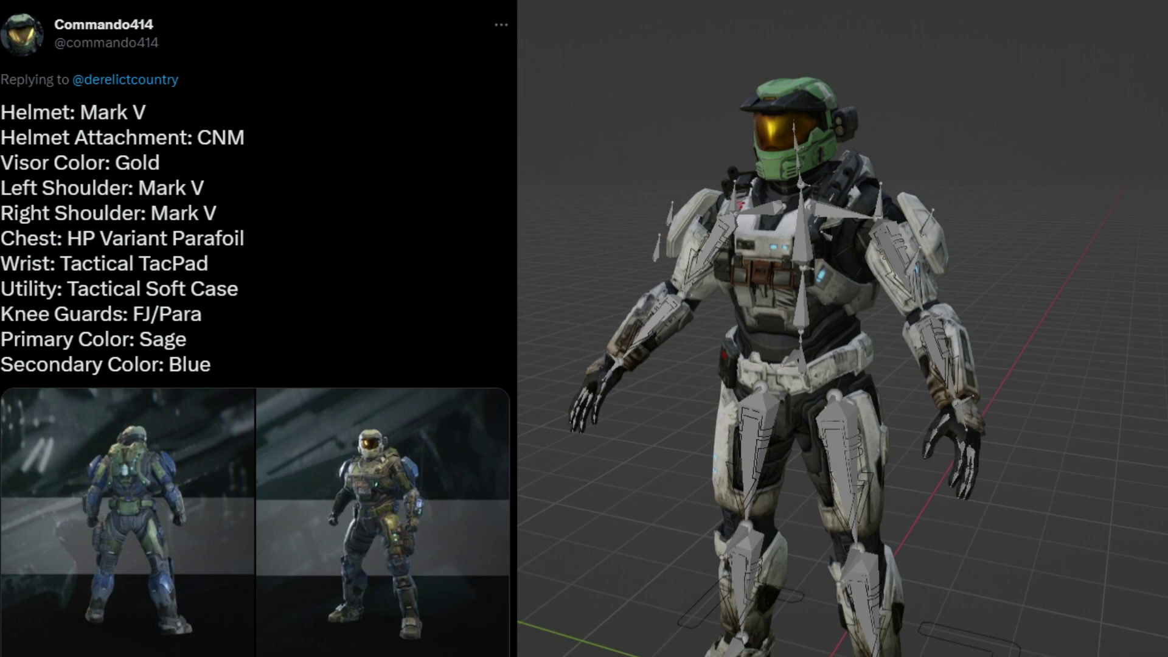
- Examine the rigged Mark V armour character, its clapping copies and the chest piece's spartan_chest_kelly material
{"action": "left_click_drag", "start_coordinate": [1158, 266], "coordinate": [1126, 292]}
{"action": "scroll", "coordinate": [843, 328], "scroll_direction": "down", "scroll_amount": 2}
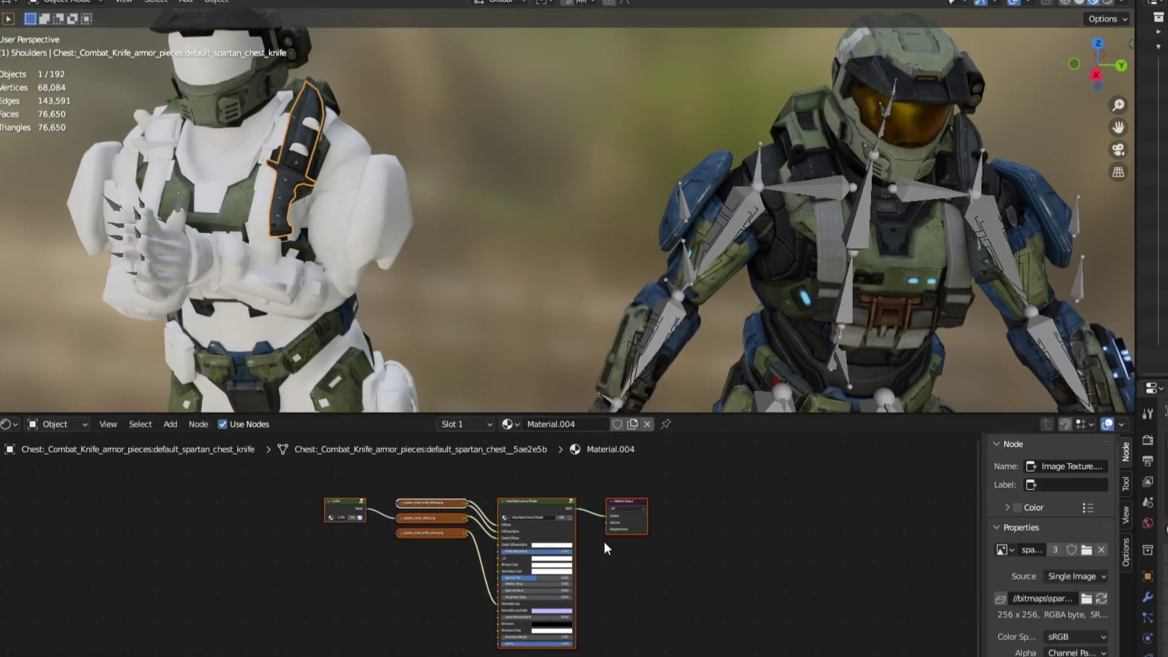
{"action": "left_click", "coordinate": [379, 208]}
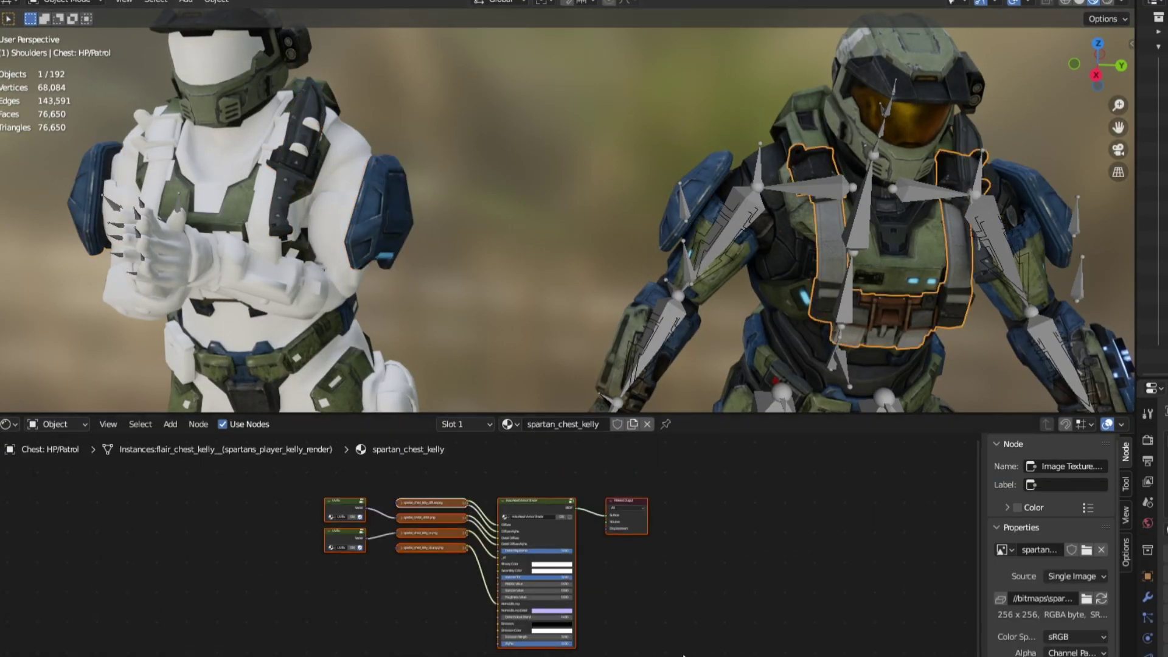
{"action": "left_click", "coordinate": [757, 234]}
{"action": "scroll", "coordinate": [426, 333], "scroll_direction": "down", "scroll_amount": 3}
{"action": "left_click", "coordinate": [426, 333]}
{"action": "scroll", "coordinate": [394, 277], "scroll_direction": "up", "scroll_amount": 4}
{"action": "left_click", "coordinate": [394, 277]}
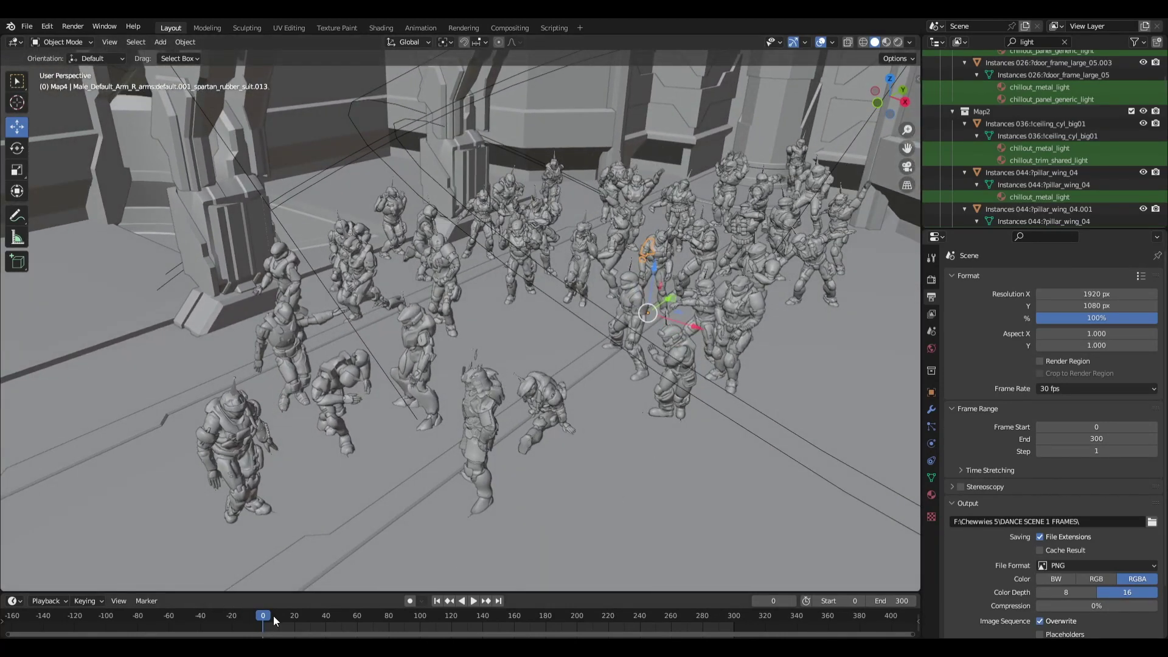
- Play the dance animation to review the crowd's movement, then stop it at frame 13
{"action": "key", "text": "space"}
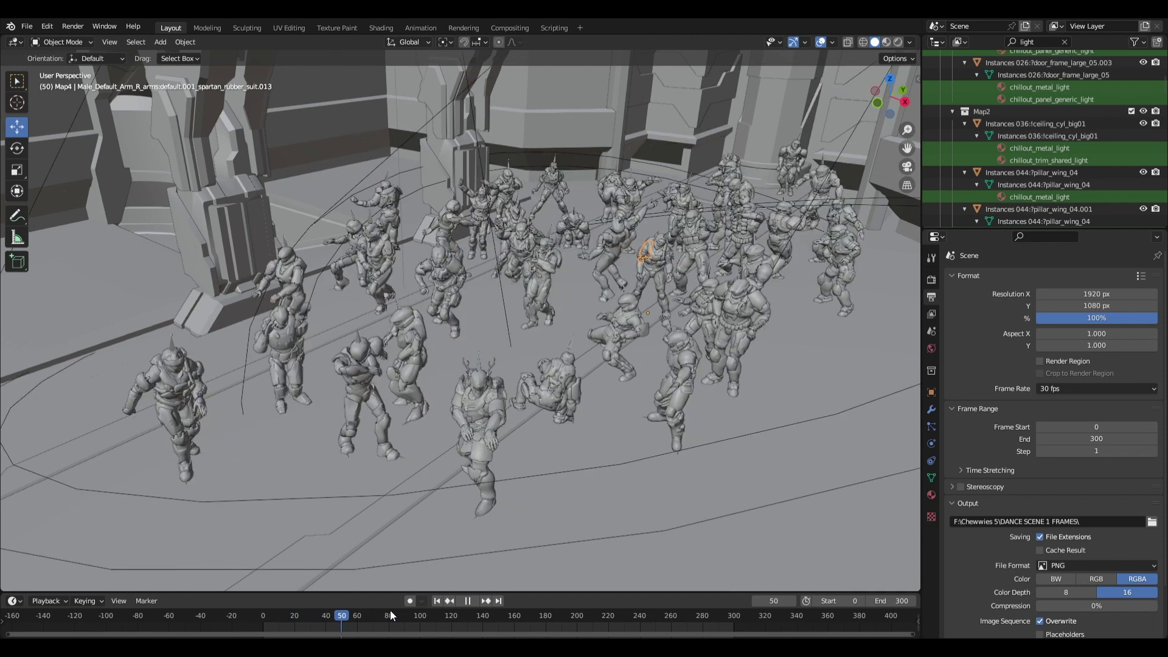
{"action": "key", "text": "space"}
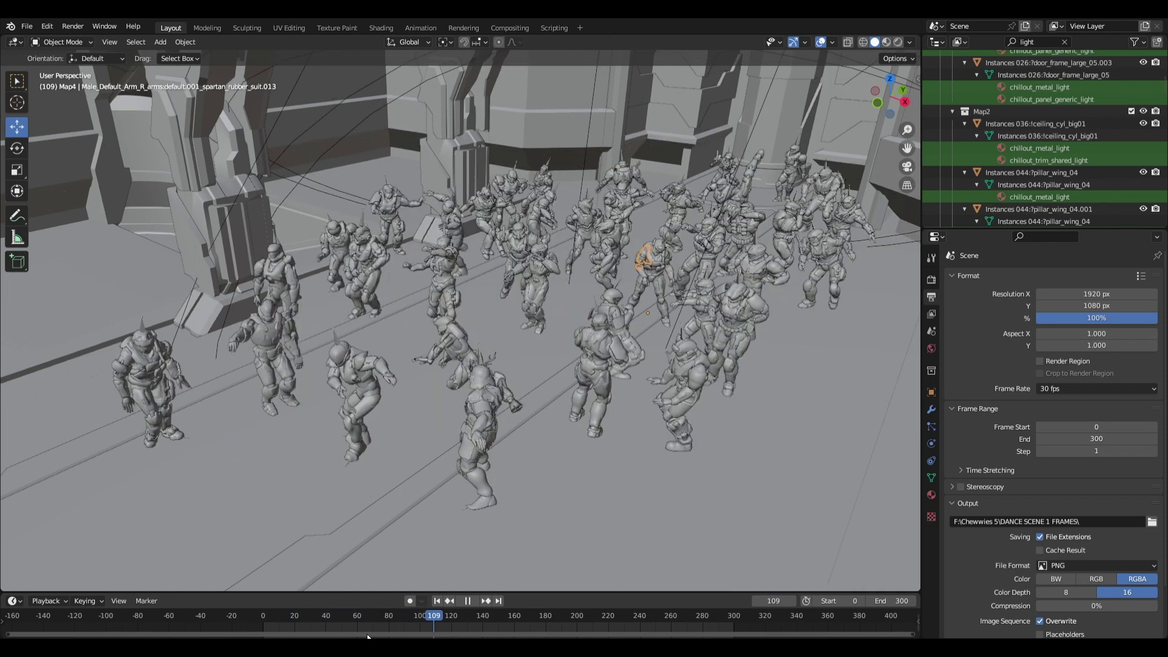
{"action": "key", "text": "space"}
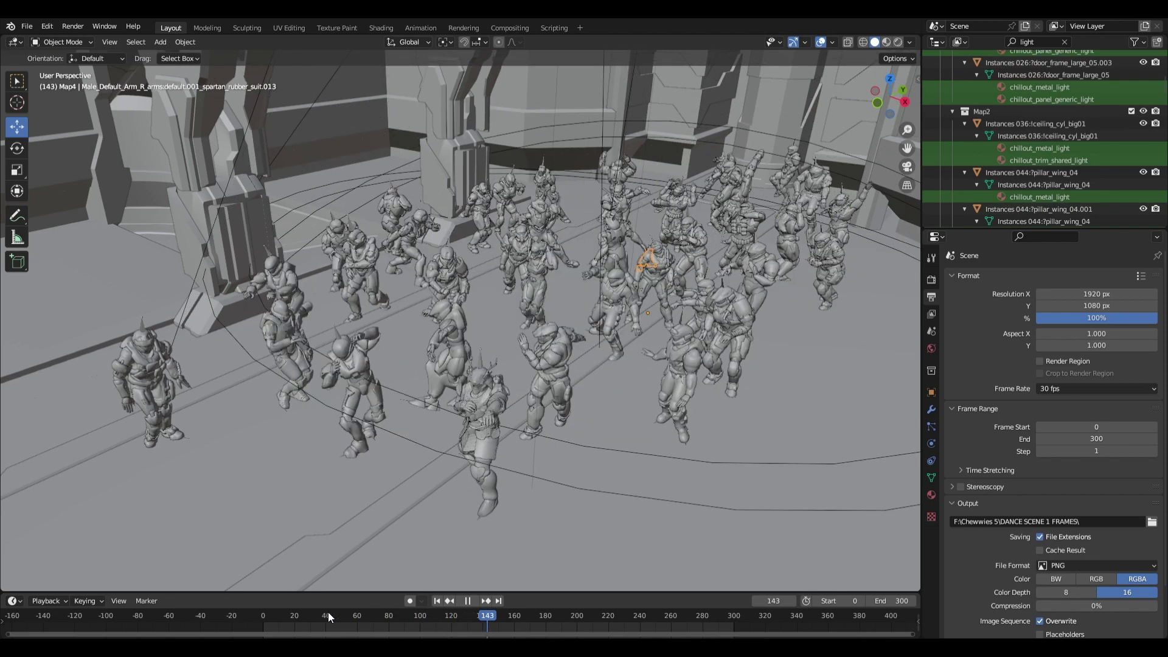
{"action": "left_click", "coordinate": [284, 616]}
{"action": "key", "text": "space"}
- Examine the dance crowd's layout on the map floor from high above and close overhead
{"action": "left_click_drag", "start_coordinate": [381, 517], "coordinate": [531, 167]}
{"action": "scroll", "coordinate": [531, 169], "scroll_direction": "down", "scroll_amount": 2}
{"action": "left_click_drag", "start_coordinate": [552, 278], "coordinate": [569, 303]}
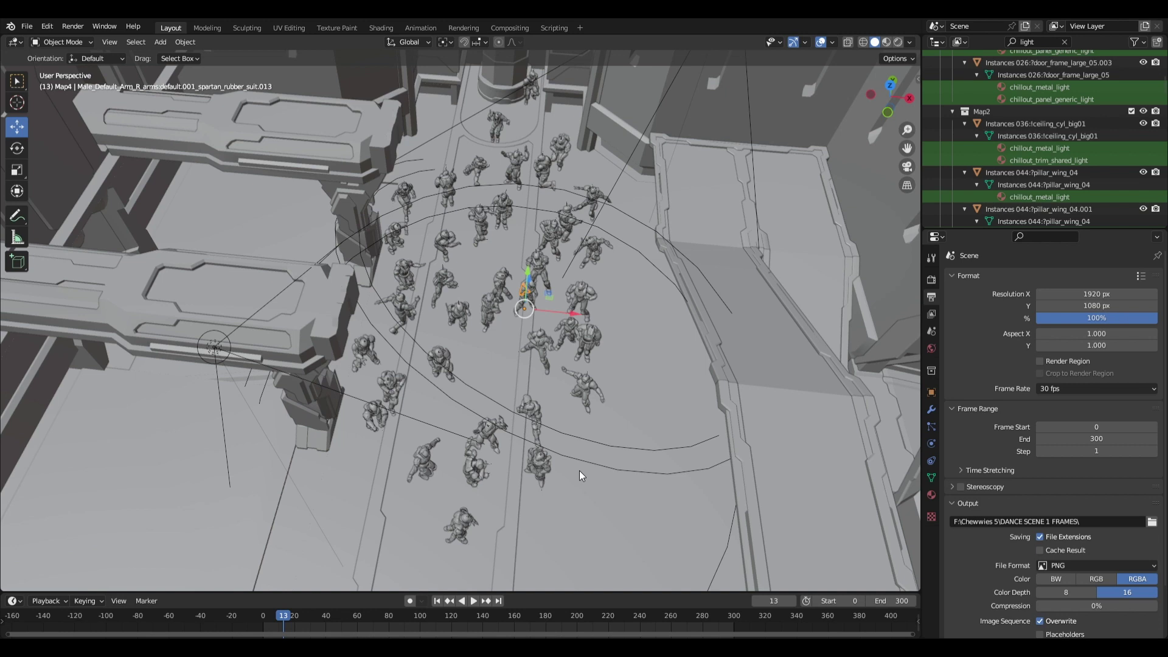
{"action": "left_click_drag", "start_coordinate": [370, 349], "coordinate": [387, 394]}
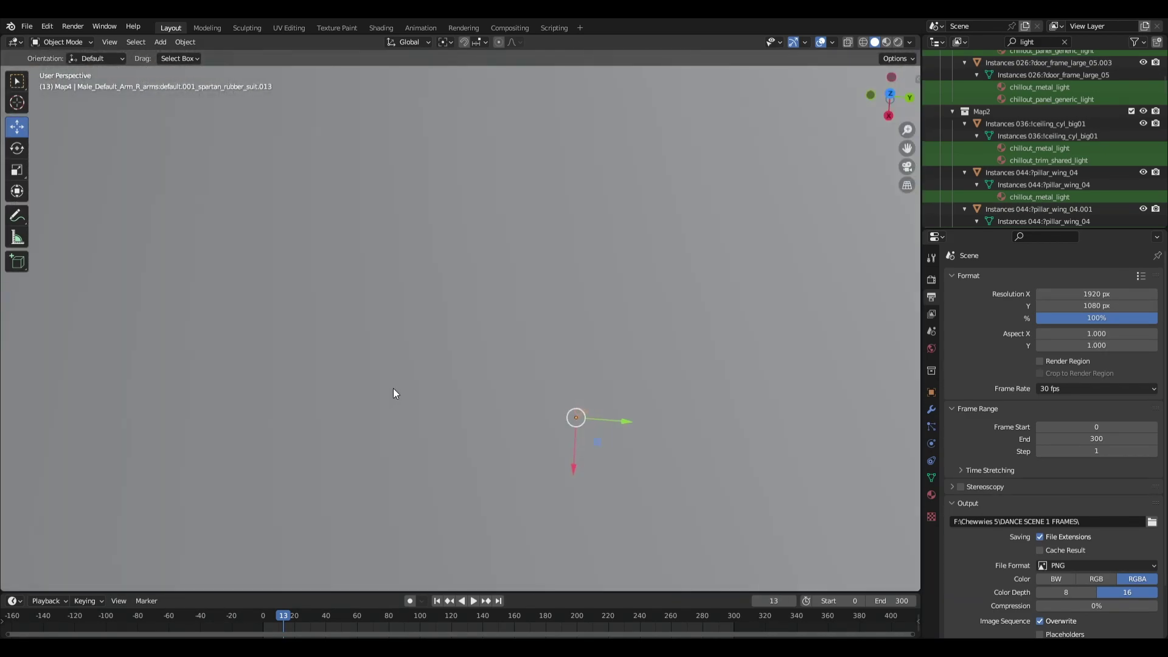
{"action": "scroll", "coordinate": [657, 428], "scroll_direction": "up", "scroll_amount": 5}
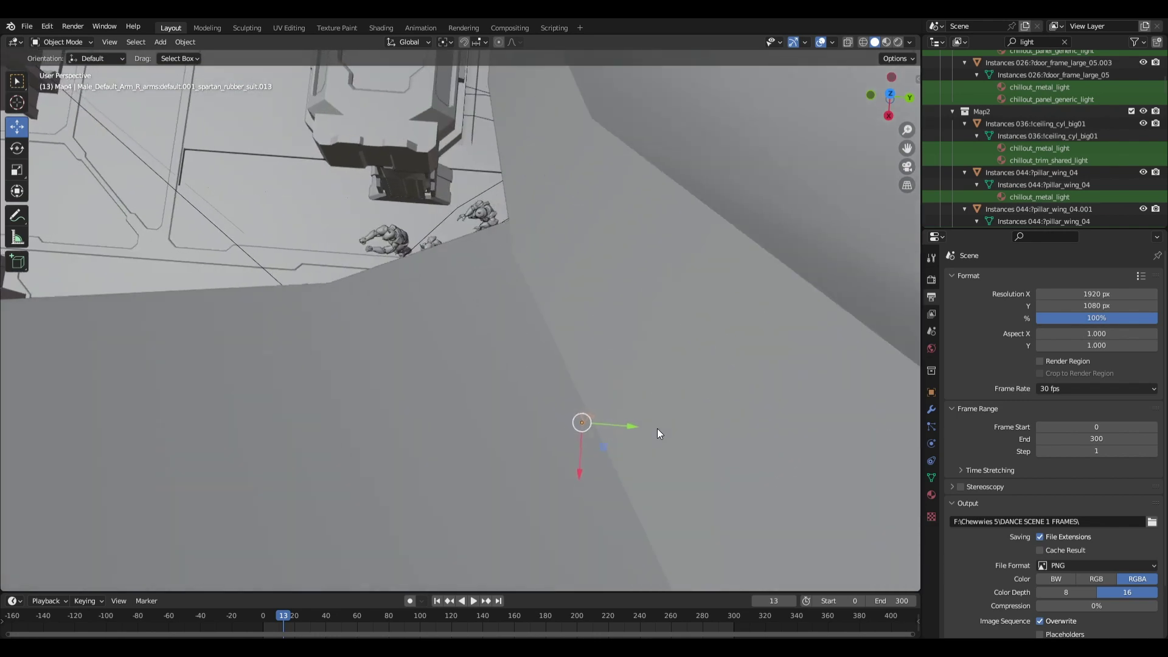
{"action": "scroll", "coordinate": [673, 443], "scroll_direction": "up", "scroll_amount": 4}
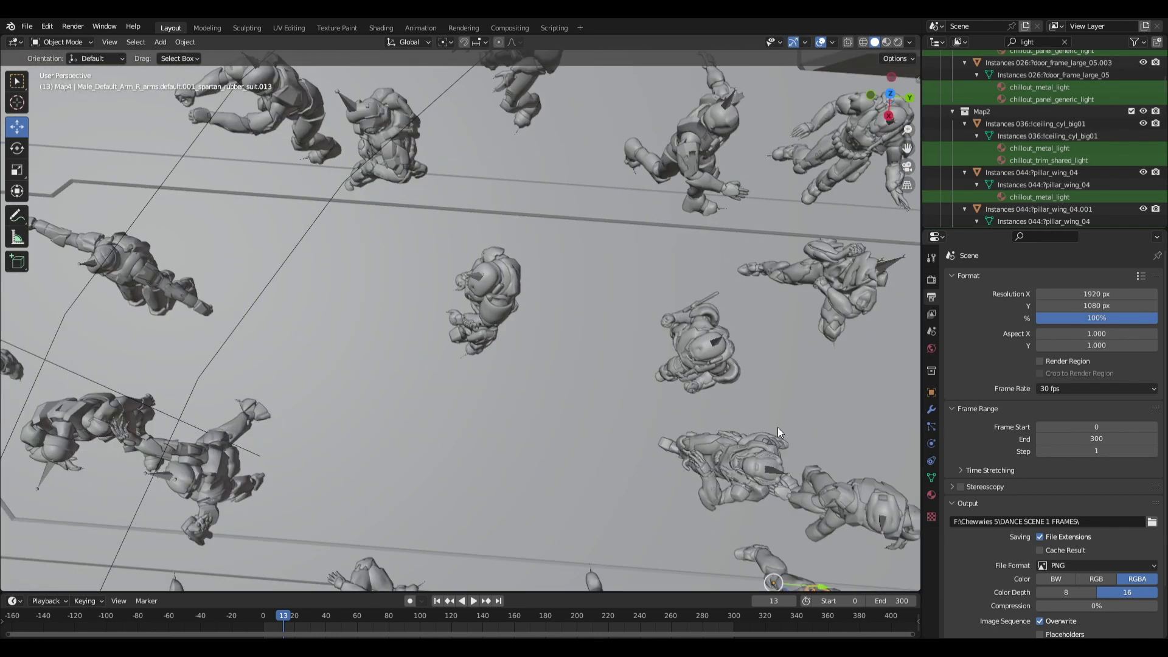
{"action": "scroll", "coordinate": [768, 423], "scroll_direction": "down", "scroll_amount": 4}
- Examine the walls, pillar, ramp and overhead spotlights surrounding the dance crowd
{"action": "left_click_drag", "start_coordinate": [748, 409], "coordinate": [429, 471]}
{"action": "scroll", "coordinate": [244, 429], "scroll_direction": "up", "scroll_amount": 2}
{"action": "scroll", "coordinate": [225, 421], "scroll_direction": "up", "scroll_amount": 2}
{"action": "scroll", "coordinate": [518, 355], "scroll_direction": "down", "scroll_amount": 3}
{"action": "scroll", "coordinate": [517, 359], "scroll_direction": "up", "scroll_amount": 4}
{"action": "scroll", "coordinate": [428, 471], "scroll_direction": "down", "scroll_amount": 5}
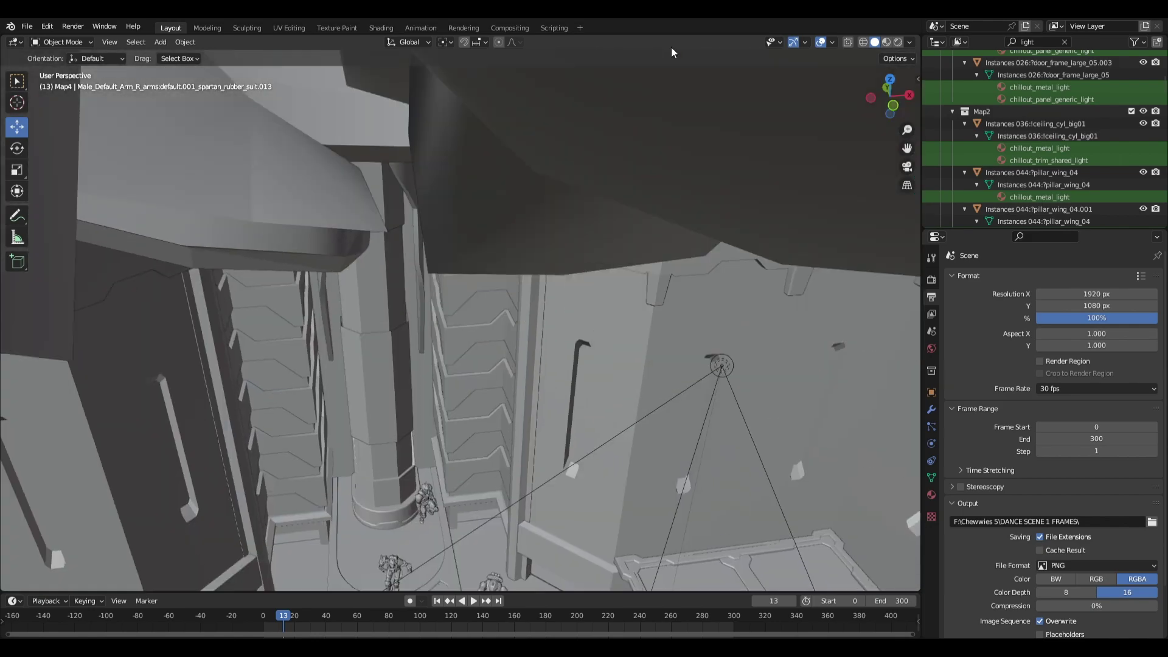
{"action": "left_click_drag", "start_coordinate": [561, 478], "coordinate": [529, 104]}
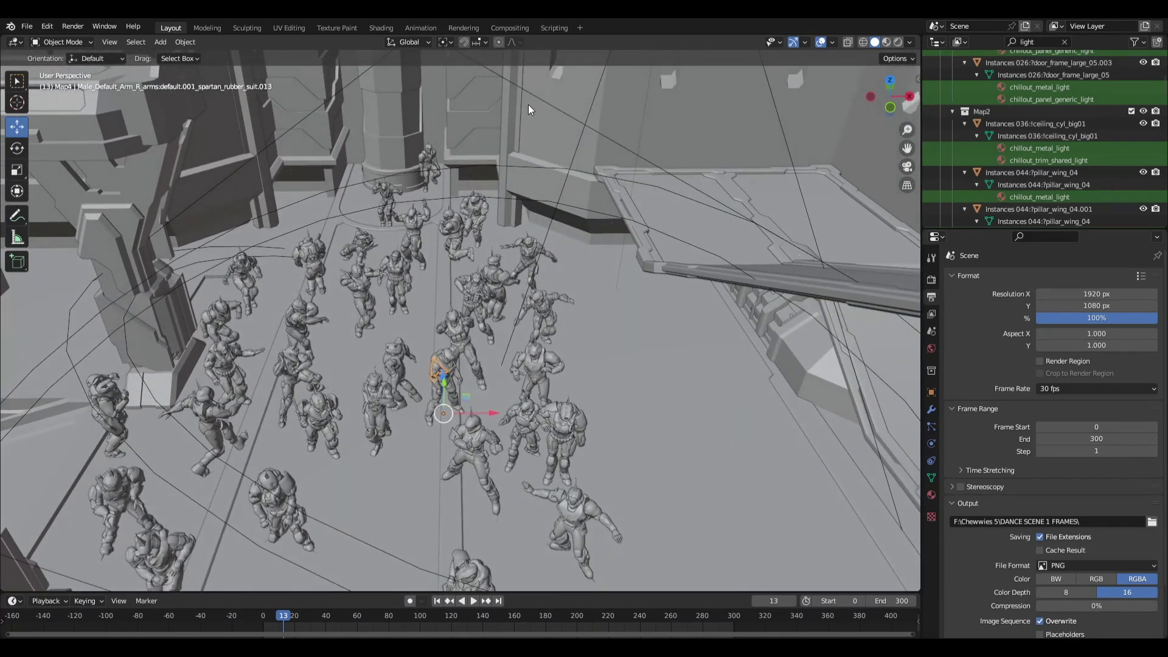
{"action": "scroll", "coordinate": [529, 104], "scroll_direction": "down", "scroll_amount": 3}
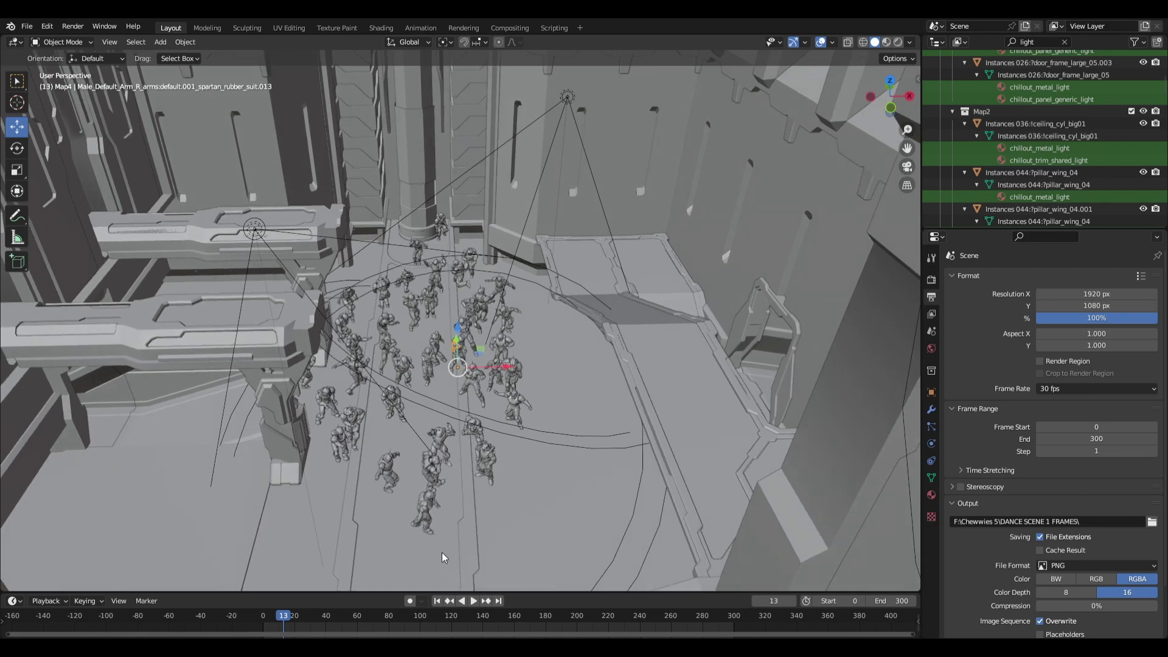
- Play the dance animation from near its start to watch the spotlights sweep over the crowd, stopping at frame 115
{"action": "left_click", "coordinate": [266, 616]}
{"action": "key", "text": "space"}
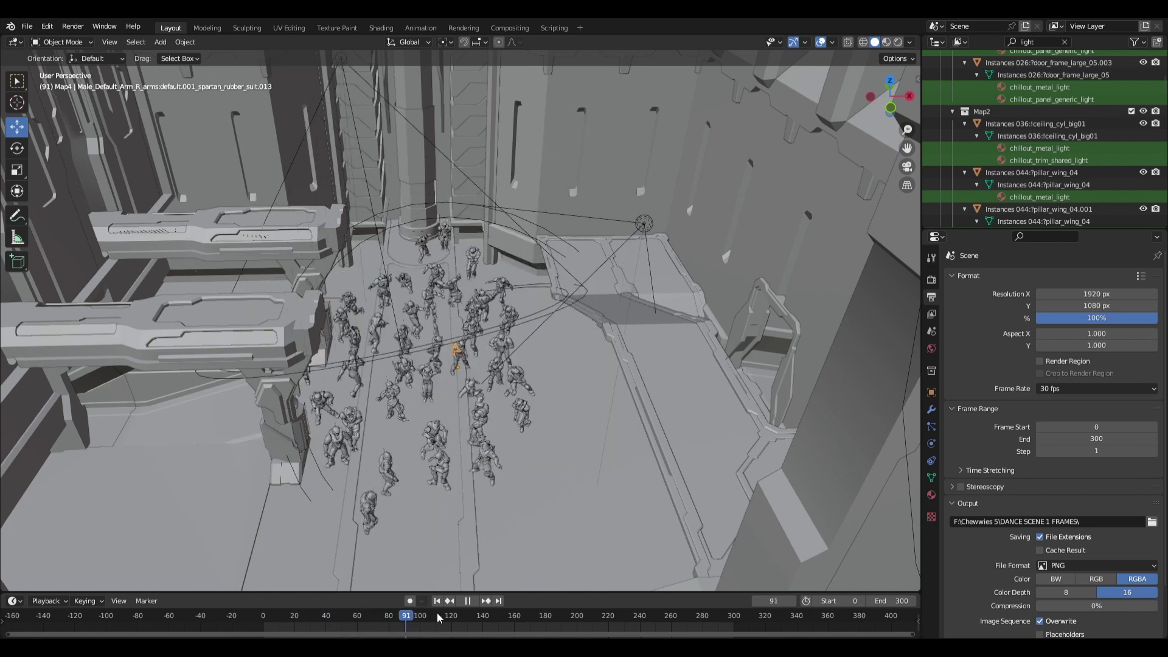
{"action": "key", "text": "Escape"}
- Select the spotlight above the ramp, then the one beside the tall pillar, to review their keyframes
{"action": "left_click_drag", "start_coordinate": [604, 301], "coordinate": [577, 264]}
{"action": "left_click", "coordinate": [662, 267]}
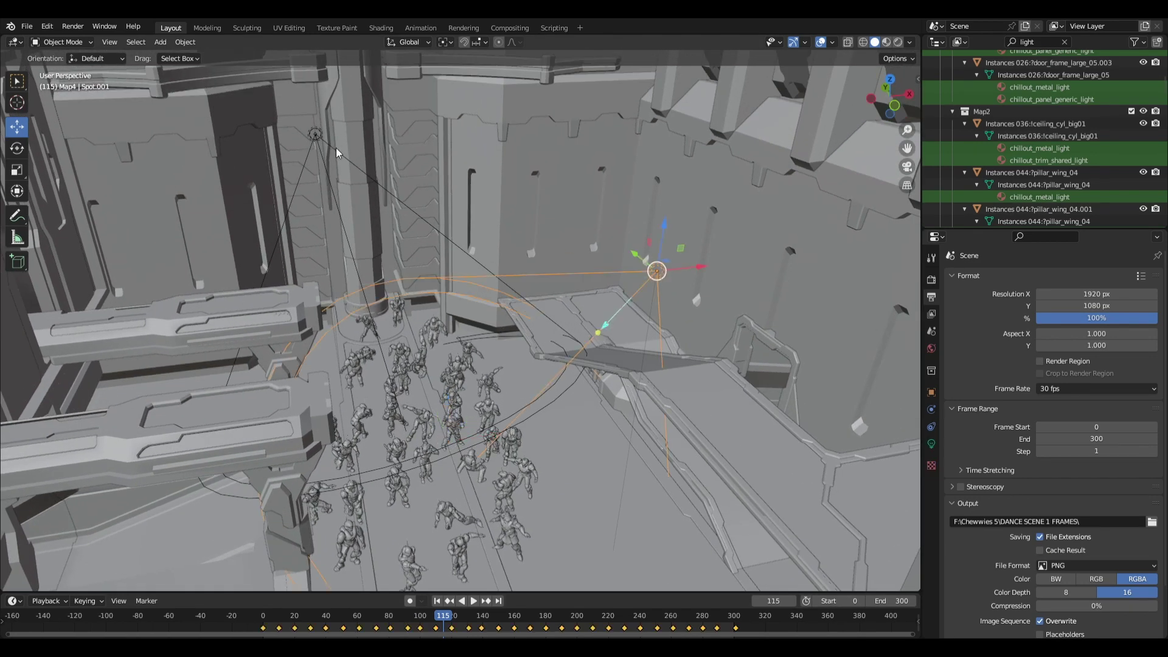
{"action": "left_click", "coordinate": [315, 138]}
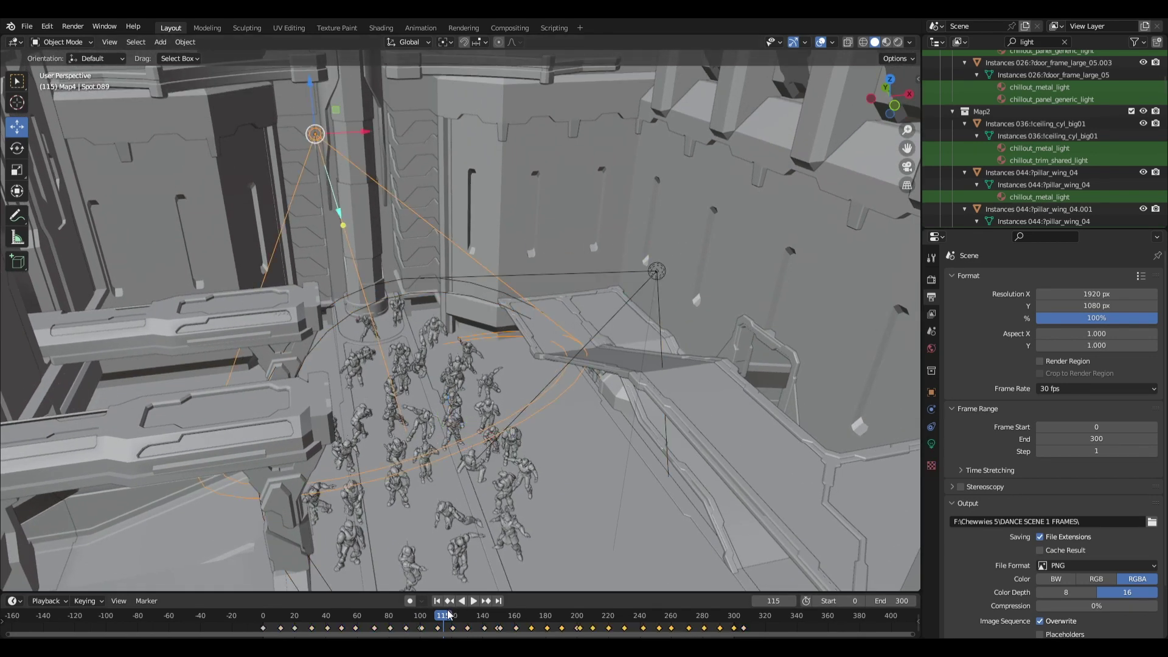
- Step back to frame 113 and play the selected spotlight's movement over the crowd, stopping at frame 223
{"action": "key", "text": "Left"}
{"action": "key", "text": "Left"}
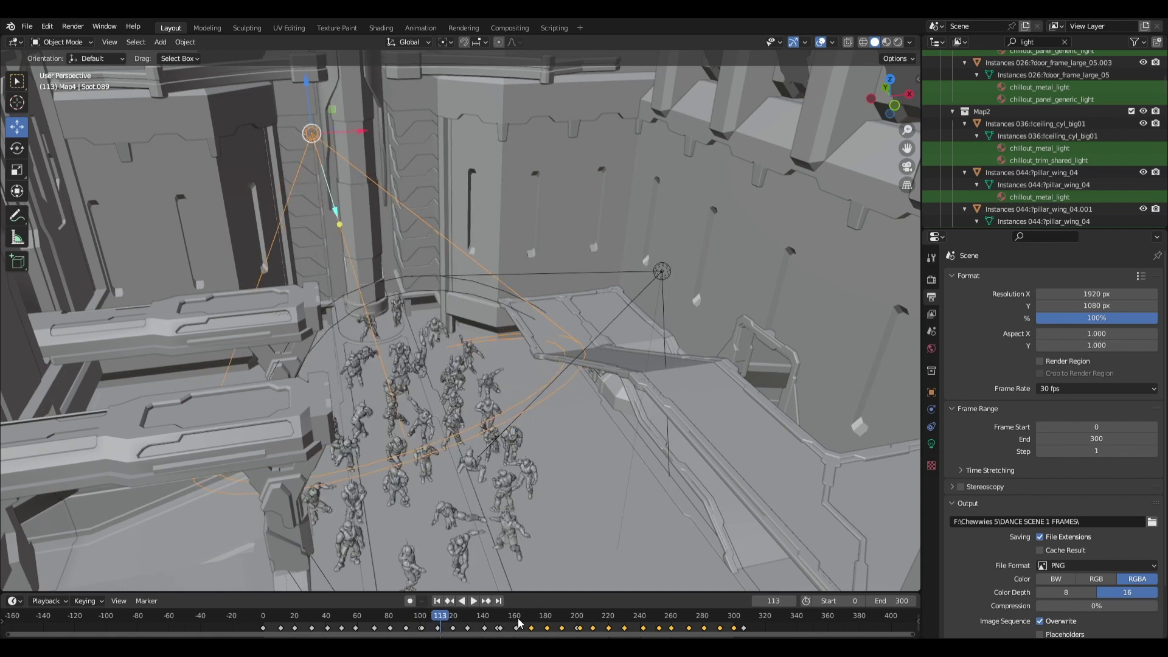
{"action": "left_click_drag", "start_coordinate": [401, 623], "coordinate": [436, 618]}
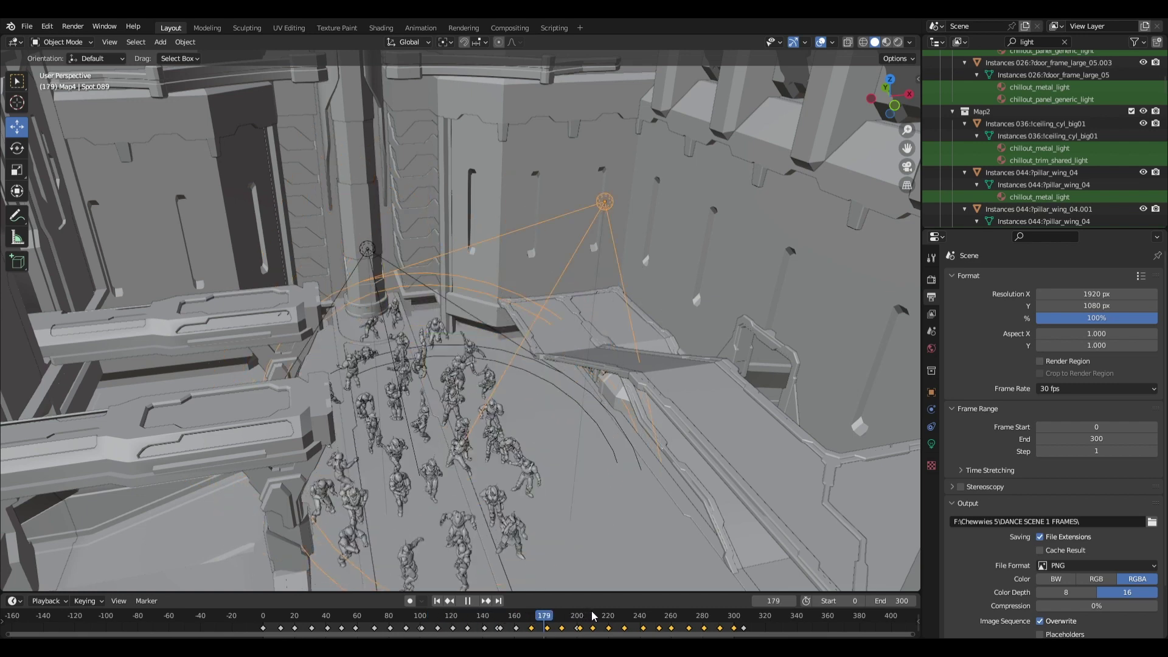
{"action": "key", "text": "space"}
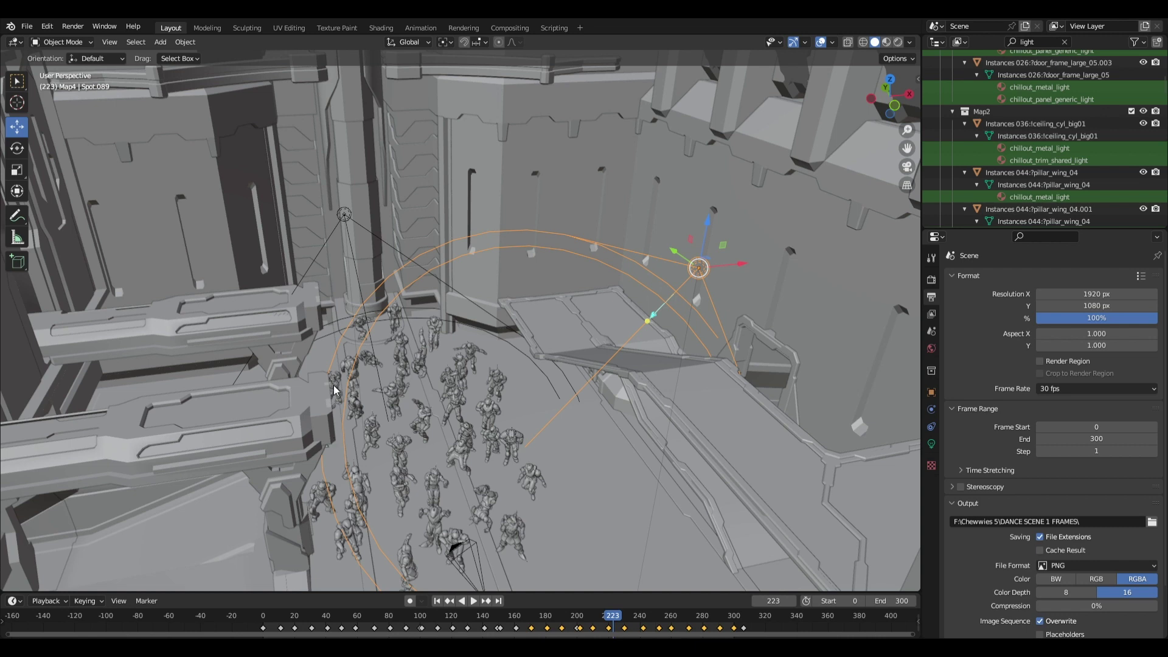
- Inspect the dancers near the base of the round pillar close up at frame 223
{"action": "scroll", "coordinate": [507, 433], "scroll_direction": "up", "scroll_amount": 3}
{"action": "left_click_drag", "start_coordinate": [506, 434], "coordinate": [428, 437]}
{"action": "left_click_drag", "start_coordinate": [510, 361], "coordinate": [463, 129]}
{"action": "scroll", "coordinate": [463, 131], "scroll_direction": "down", "scroll_amount": 10}
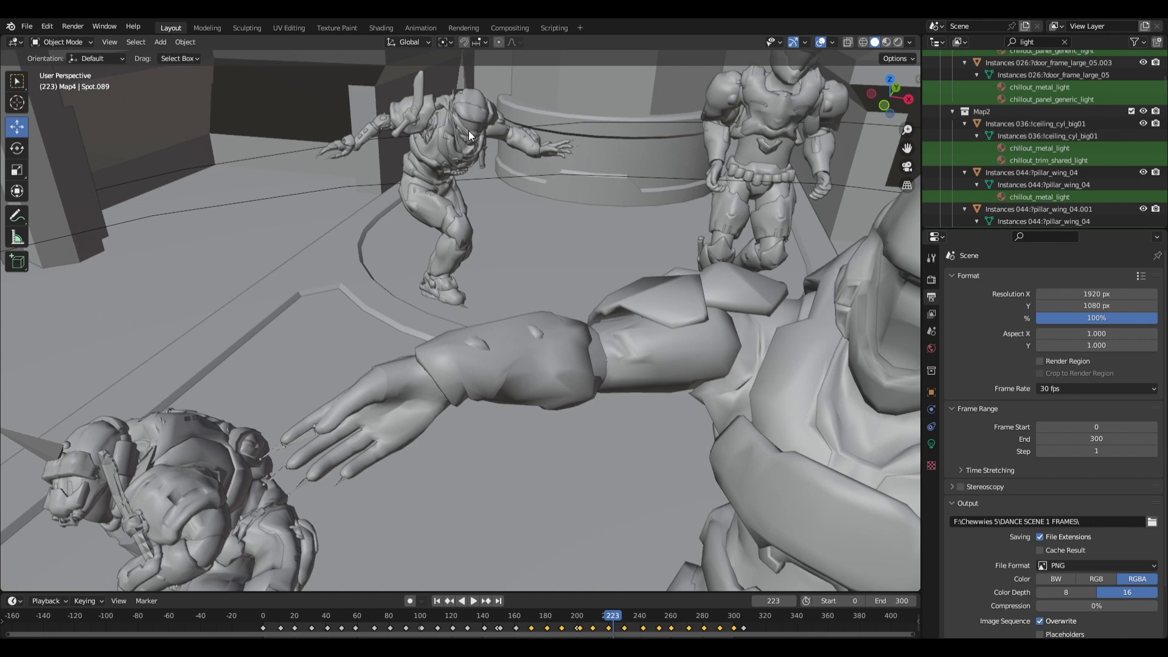
{"action": "scroll", "coordinate": [471, 121], "scroll_direction": "down", "scroll_amount": 5}
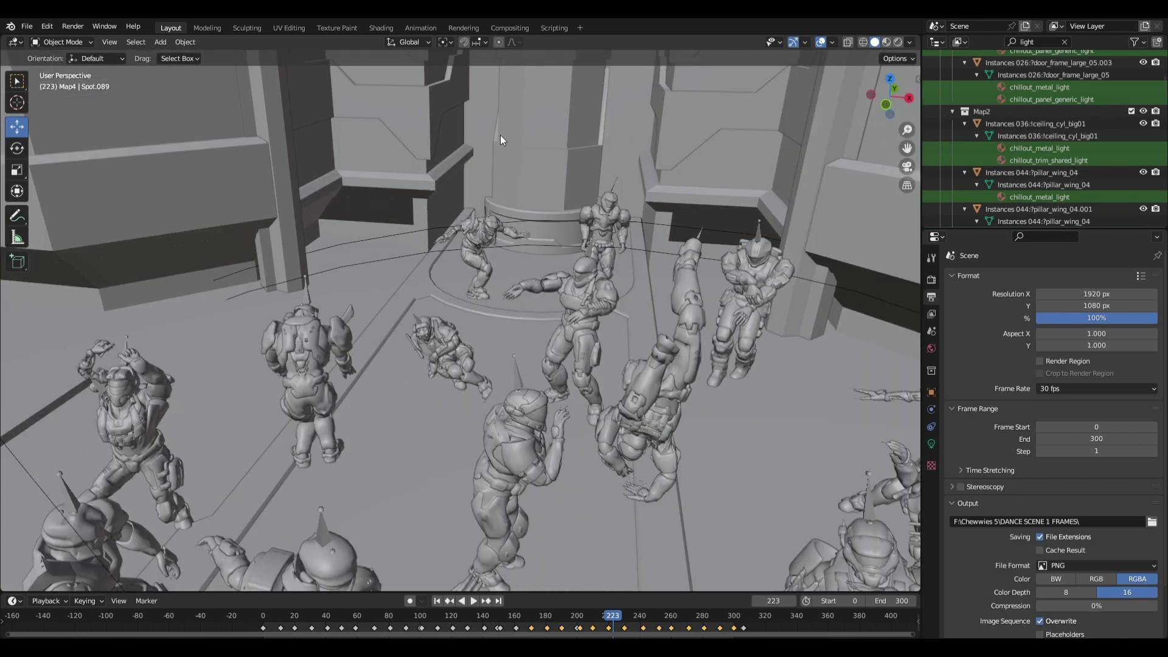
- Display the dance crowd in Material Preview shading and review the dancers' armour colours in front of the round pillar
{"action": "scroll", "coordinate": [511, 137], "scroll_direction": "up", "scroll_amount": 3}
{"action": "scroll", "coordinate": [523, 136], "scroll_direction": "down", "scroll_amount": 3}
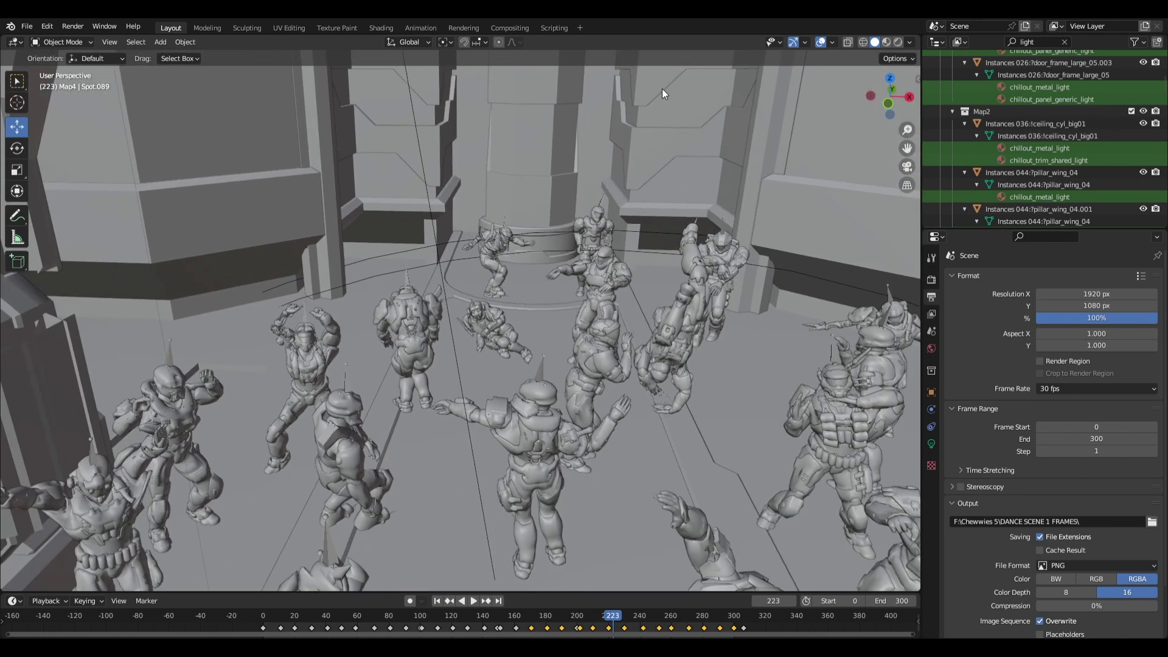
{"action": "left_click", "coordinate": [886, 42]}
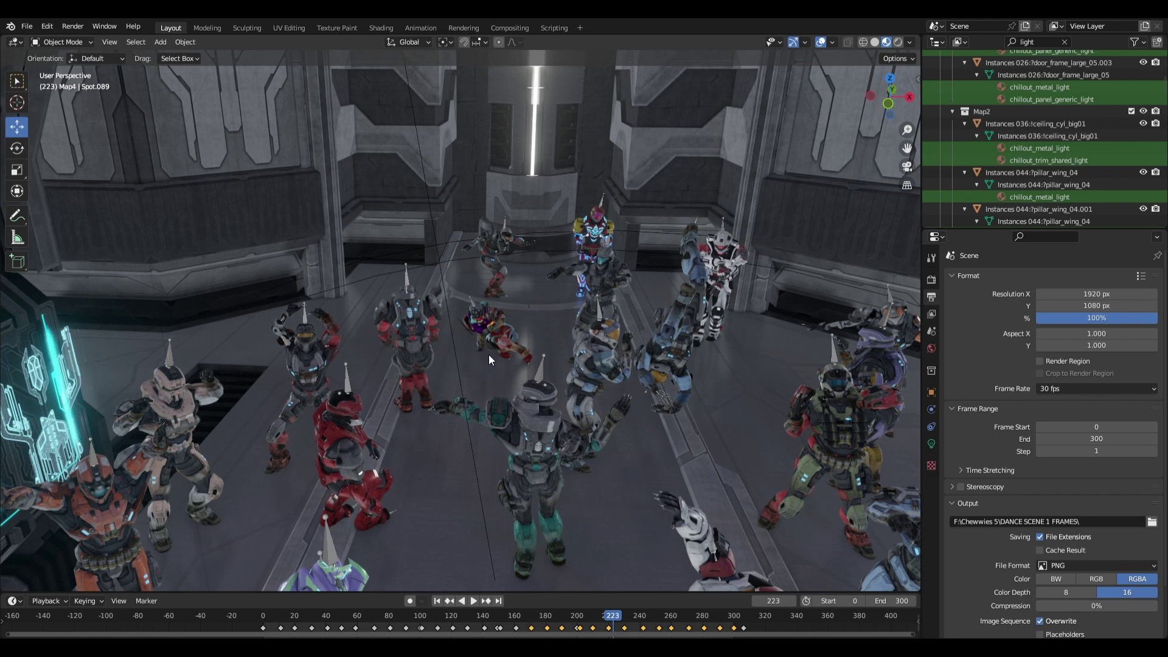
{"action": "scroll", "coordinate": [489, 356], "scroll_direction": "down", "scroll_amount": 2}
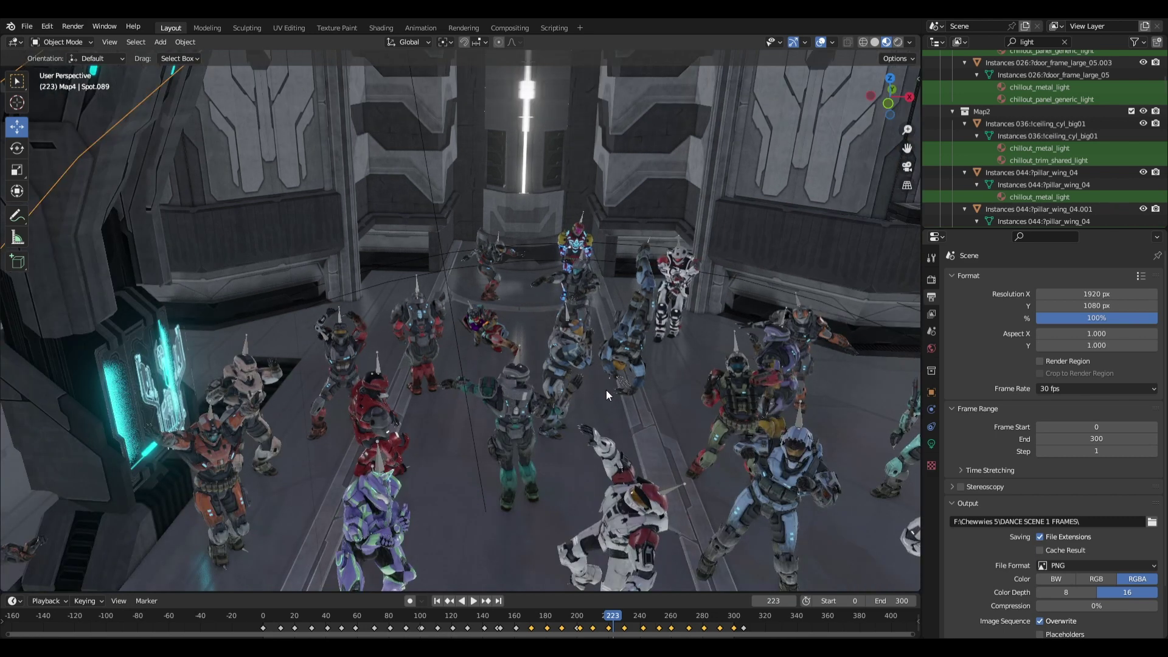
{"action": "scroll", "coordinate": [629, 355], "scroll_direction": "up", "scroll_amount": 2}
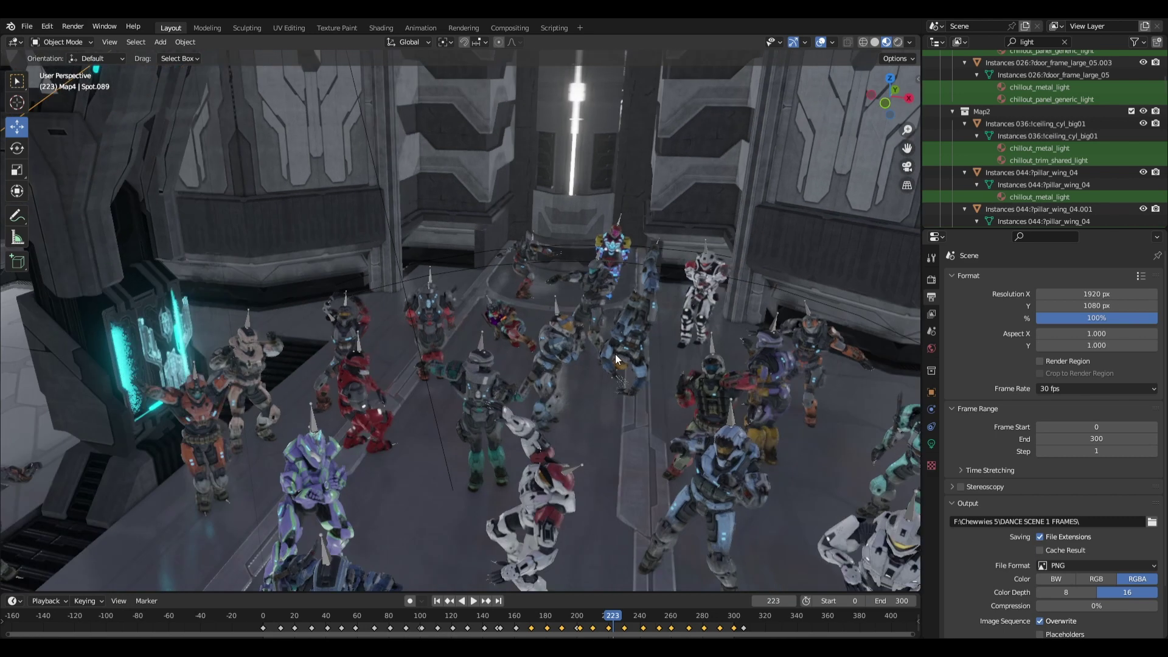
{"action": "scroll", "coordinate": [629, 356], "scroll_direction": "up", "scroll_amount": 2}
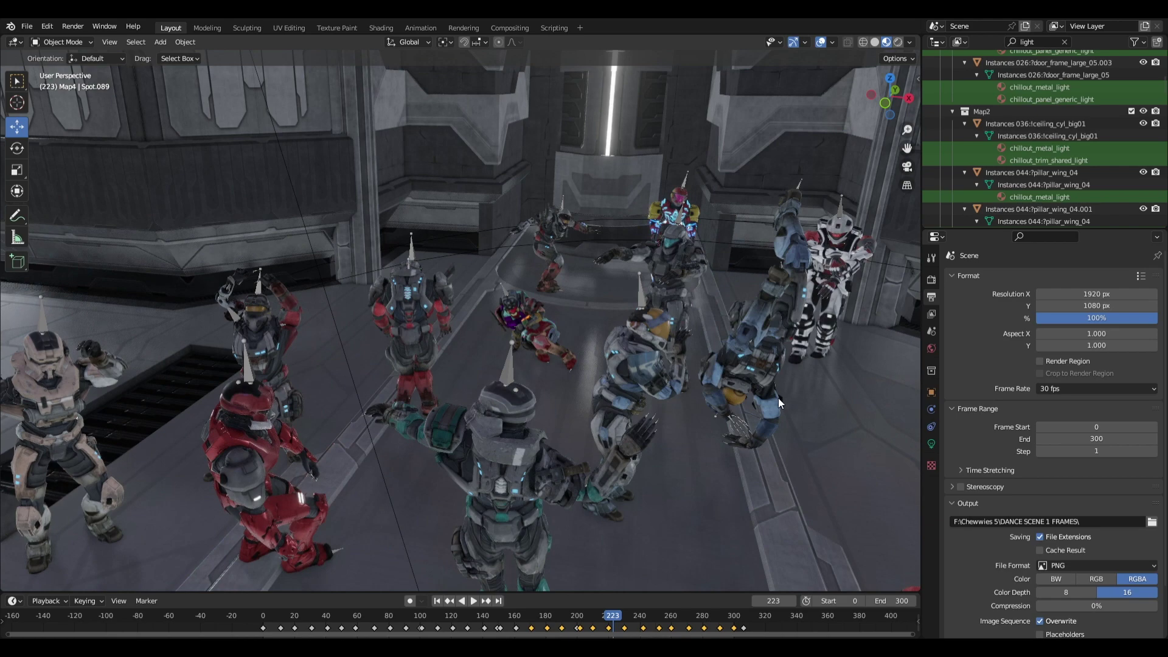
- Inspect the orange, red and purple-green dancers beside the glowing cyan panel
{"action": "left_click_drag", "start_coordinate": [383, 260], "coordinate": [402, 251]}
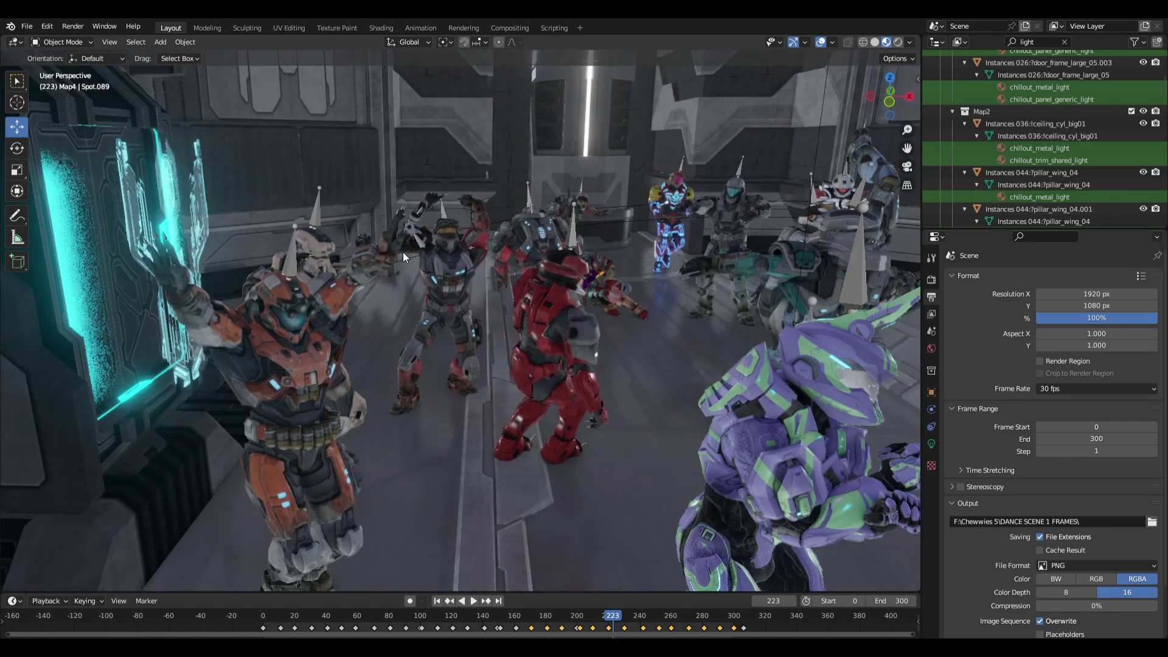
{"action": "scroll", "coordinate": [547, 555], "scroll_direction": "down", "scroll_amount": 3}
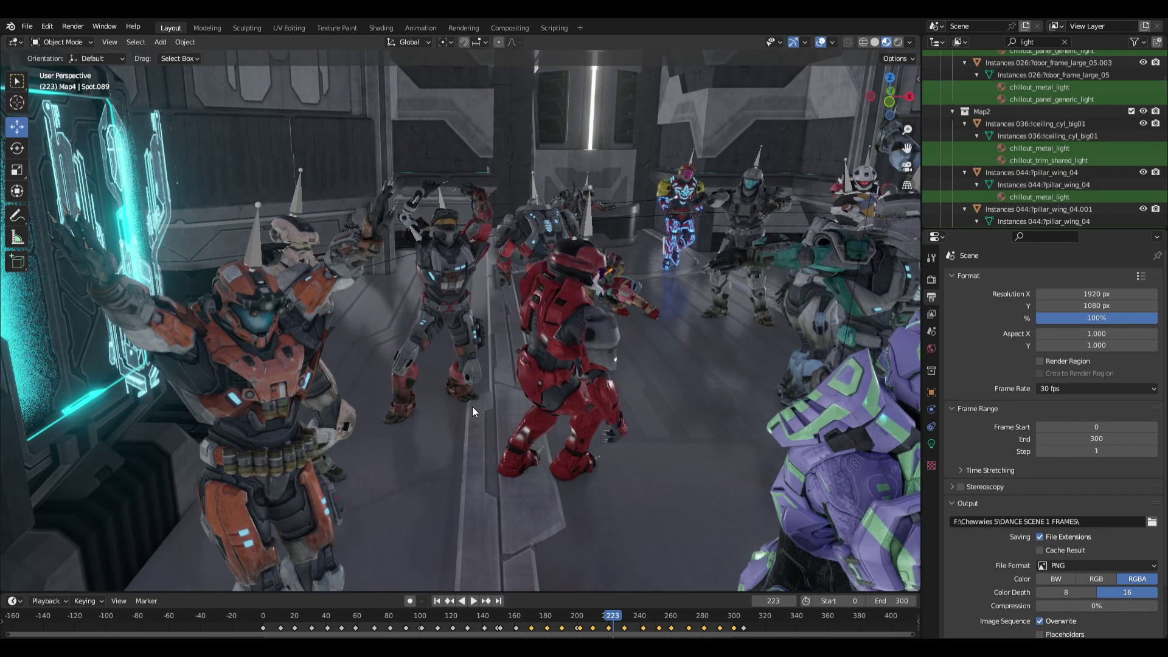
{"action": "scroll", "coordinate": [472, 408], "scroll_direction": "up", "scroll_amount": 1}
{"action": "scroll", "coordinate": [551, 438], "scroll_direction": "down", "scroll_amount": 3}
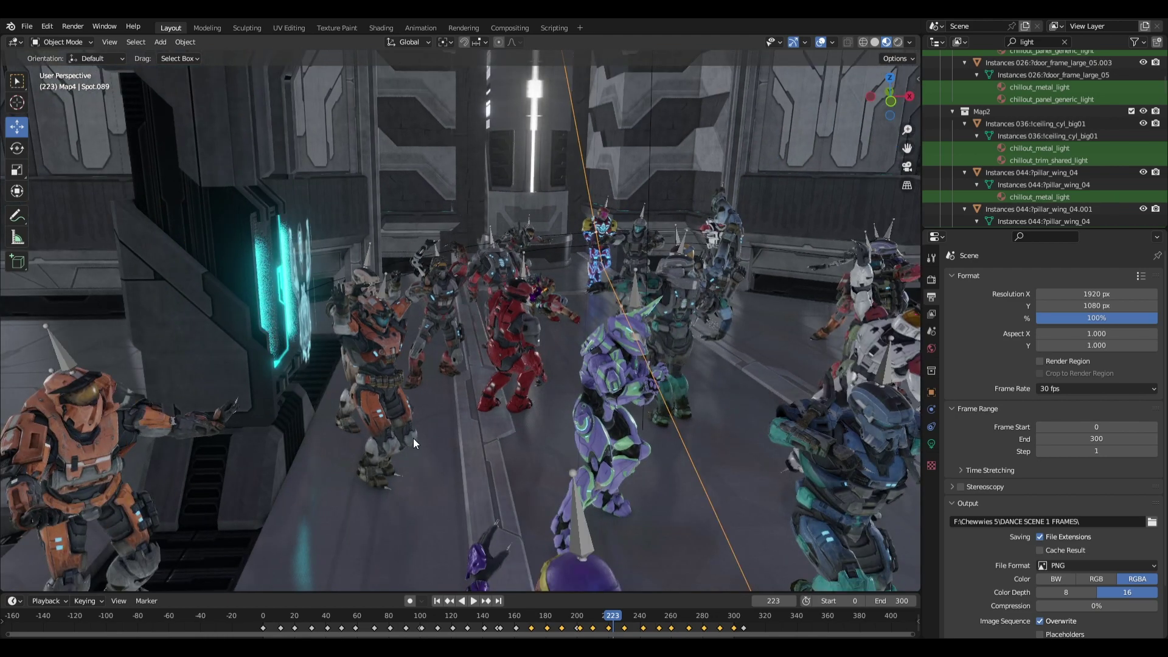
{"action": "left_click_drag", "start_coordinate": [413, 439], "coordinate": [433, 446]}
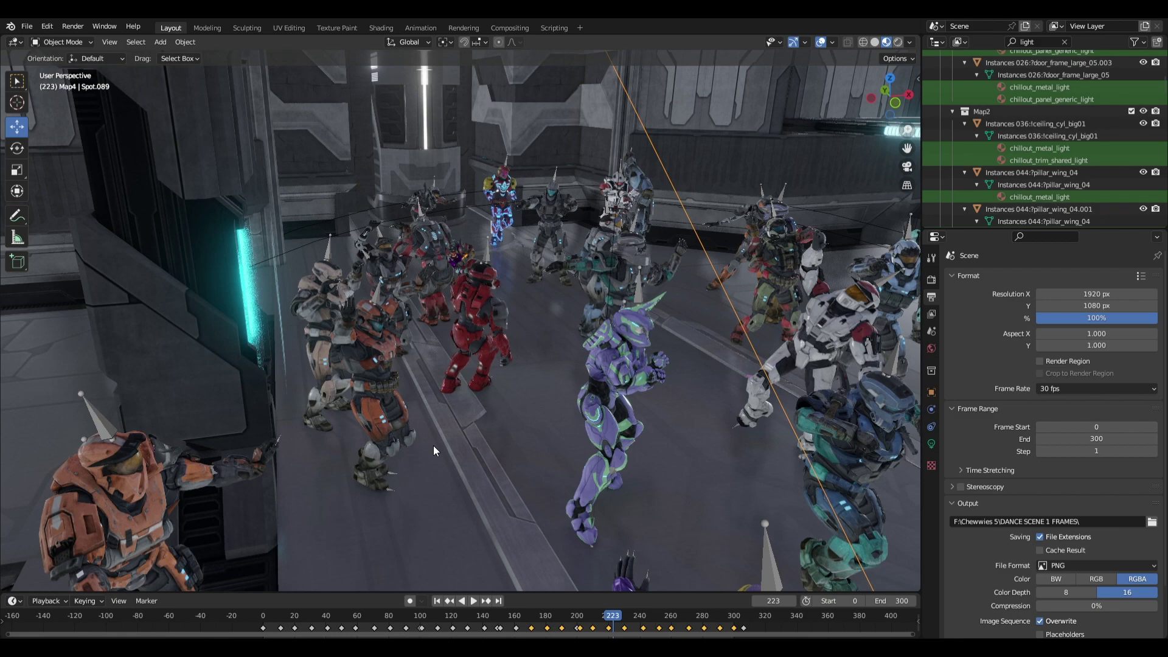
- Examine the helmet and chest armour of the gold-visored orange dancer close up
{"action": "scroll", "coordinate": [434, 445], "scroll_direction": "up", "scroll_amount": 1}
{"action": "left_click_drag", "start_coordinate": [410, 444], "coordinate": [723, 424]}
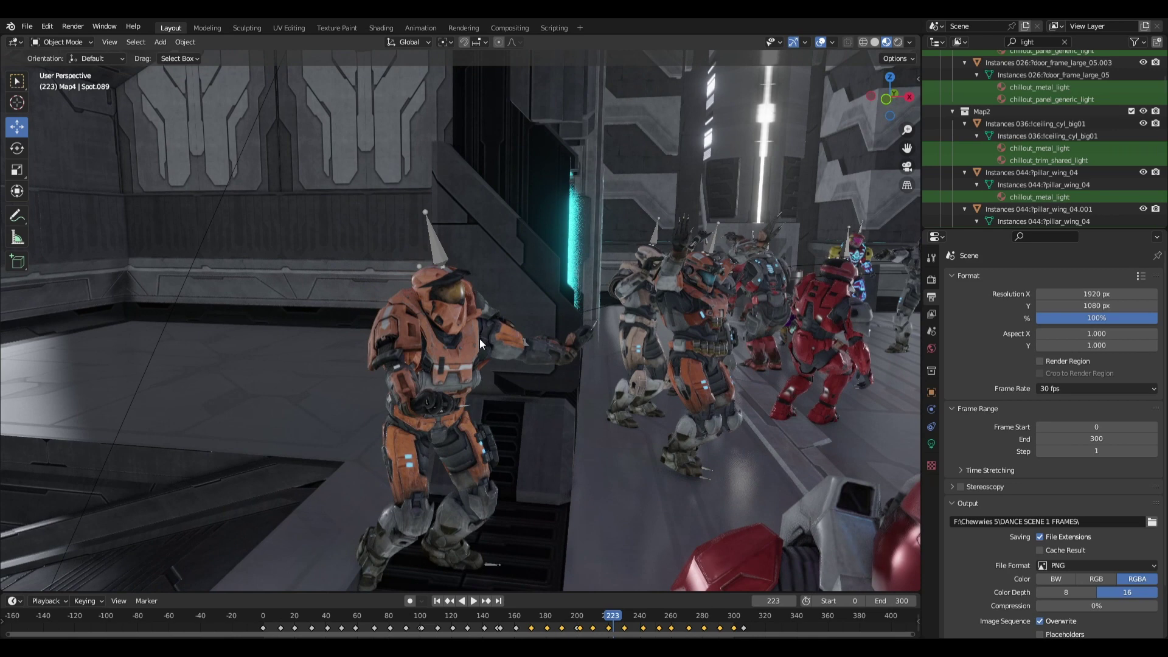
{"action": "left_click_drag", "start_coordinate": [480, 338], "coordinate": [505, 224]}
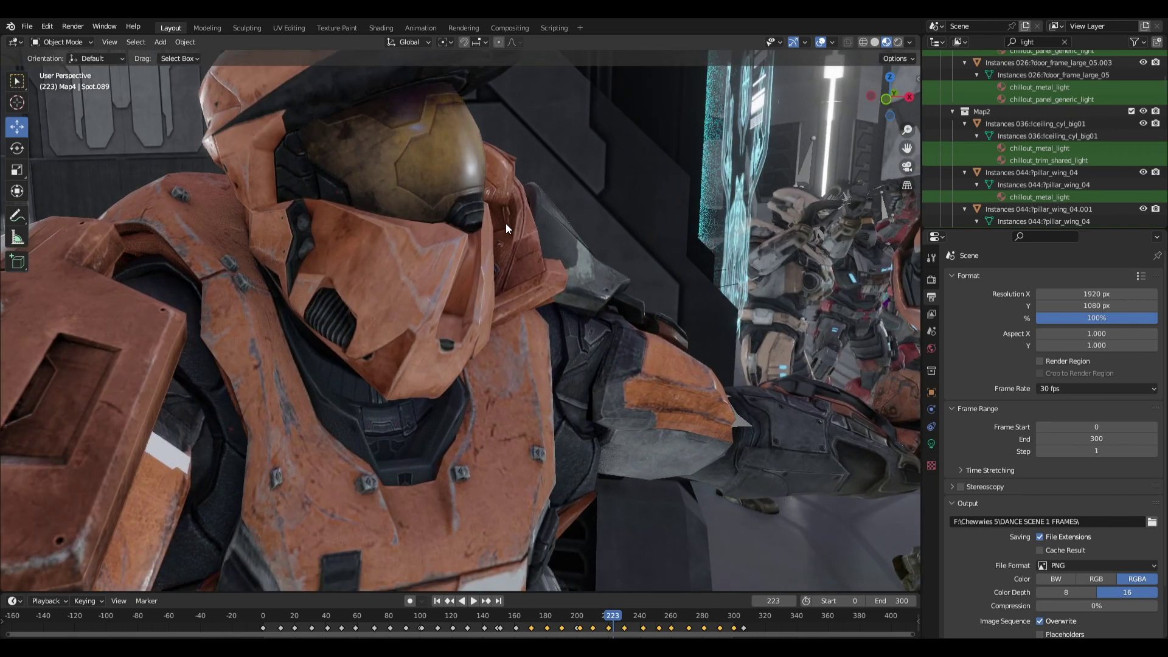
{"action": "left_click_drag", "start_coordinate": [508, 235], "coordinate": [526, 313]}
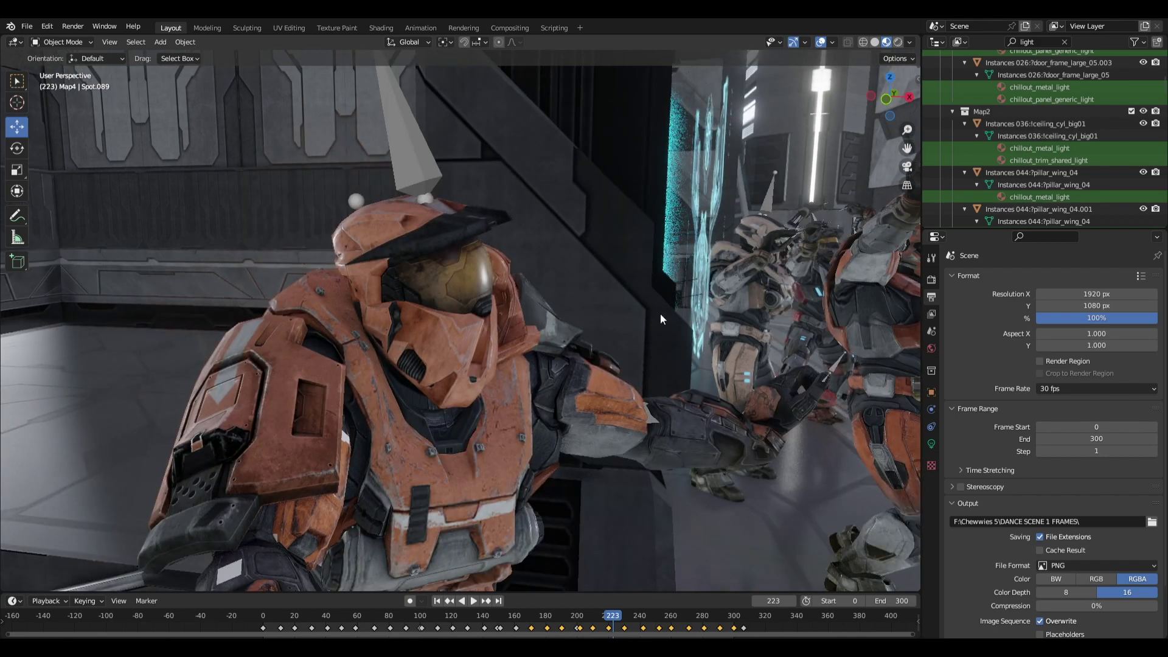
- Look over the dancers from the glowing cyan panel across to the white-and-red dancer with a raised arm
{"action": "left_click_drag", "start_coordinate": [636, 326], "coordinate": [181, 370]}
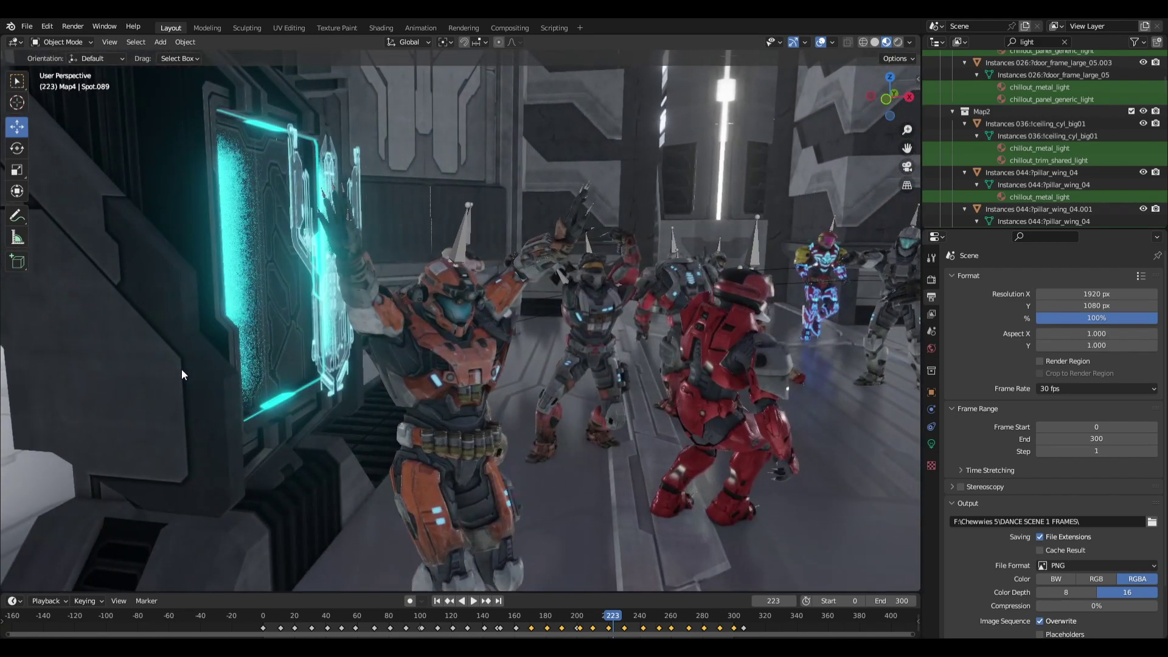
{"action": "scroll", "coordinate": [181, 369], "scroll_direction": "down", "scroll_amount": 1}
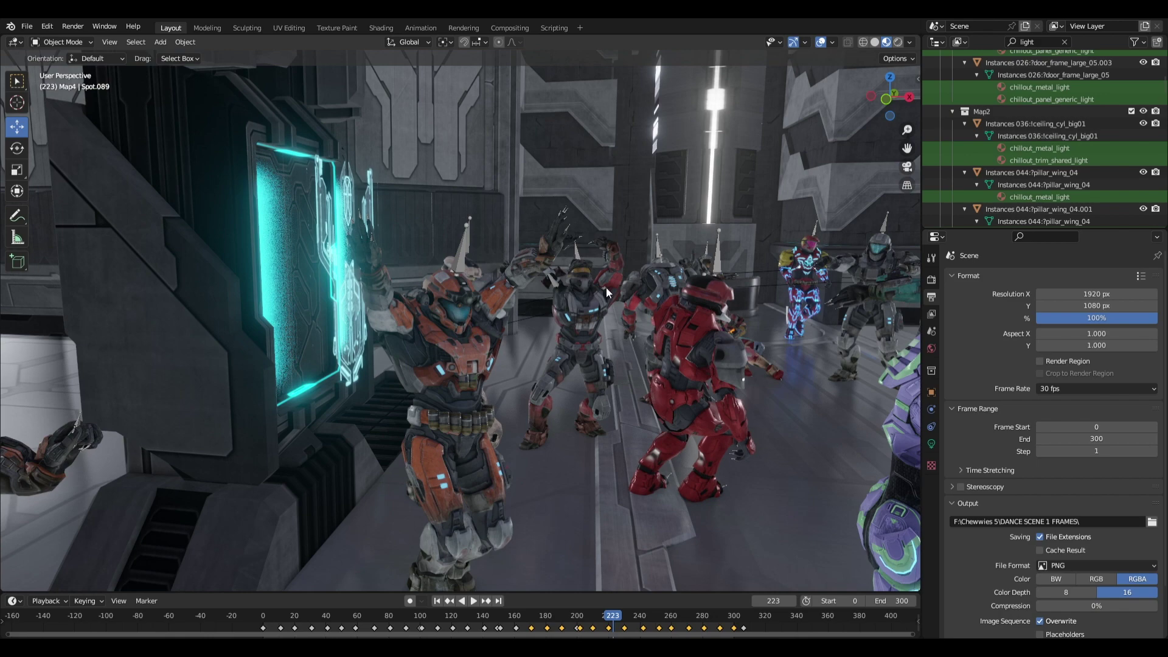
{"action": "left_click_drag", "start_coordinate": [670, 287], "coordinate": [203, 398]}
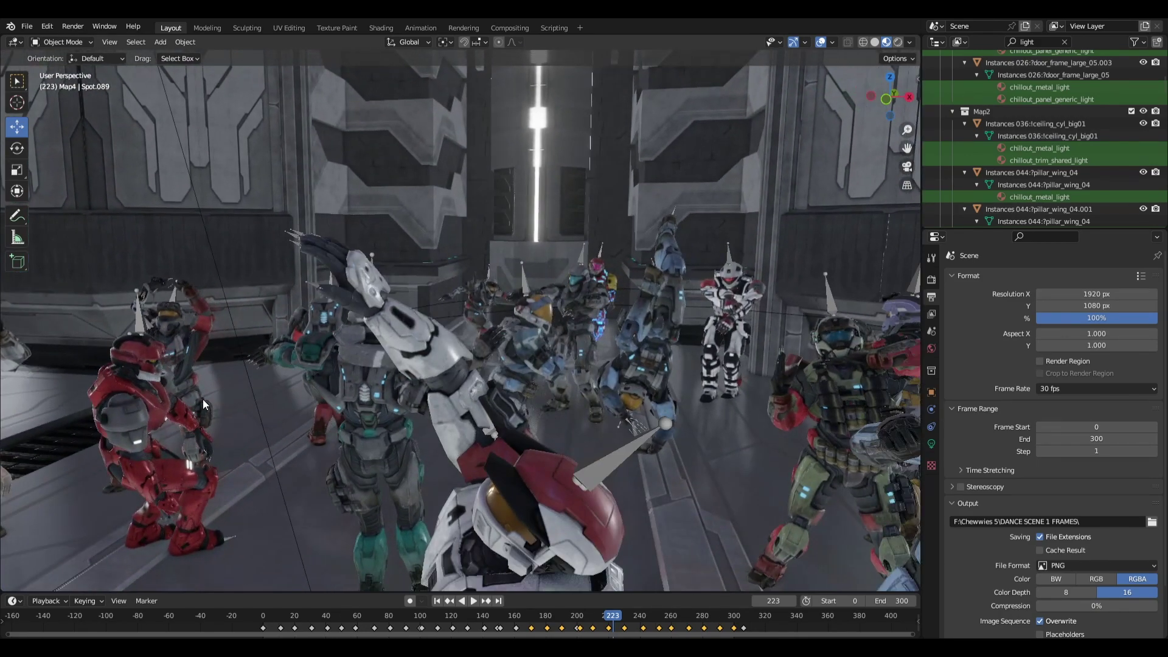
{"action": "left_click_drag", "start_coordinate": [659, 290], "coordinate": [657, 292]}
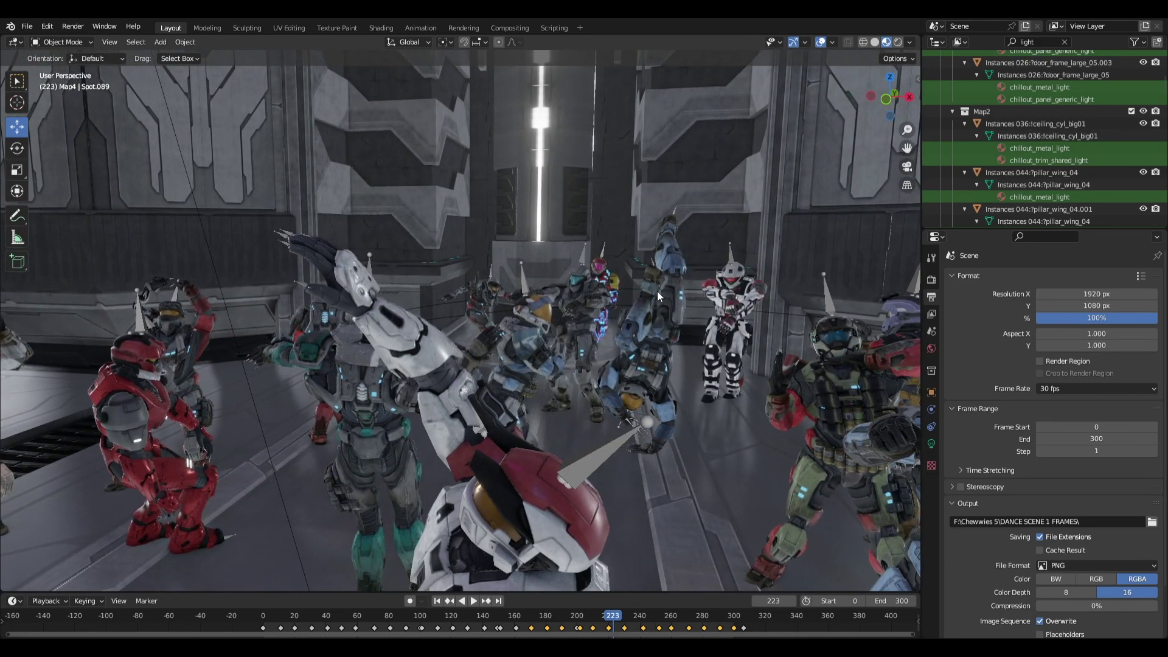
{"action": "left_click_drag", "start_coordinate": [497, 362], "coordinate": [423, 318]}
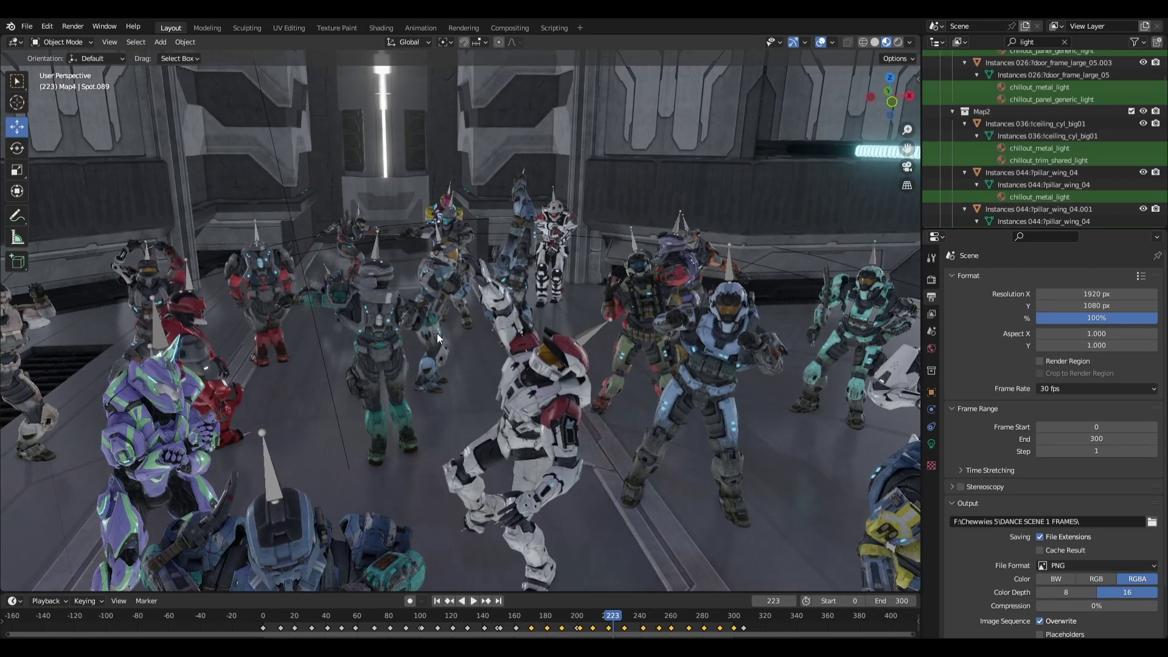
- Review the whole crowd from the front, from the purple-green dancer to the red and green dancers in the first rows
{"action": "scroll", "coordinate": [488, 397], "scroll_direction": "down", "scroll_amount": 3}
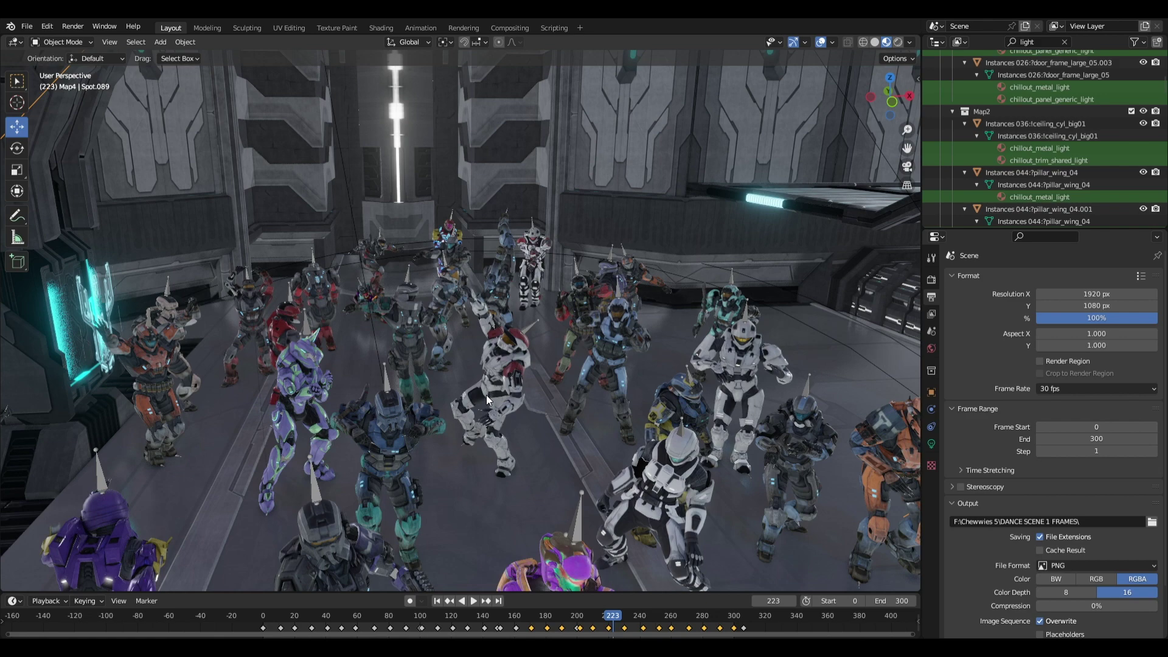
{"action": "left_click_drag", "start_coordinate": [486, 395], "coordinate": [430, 273]}
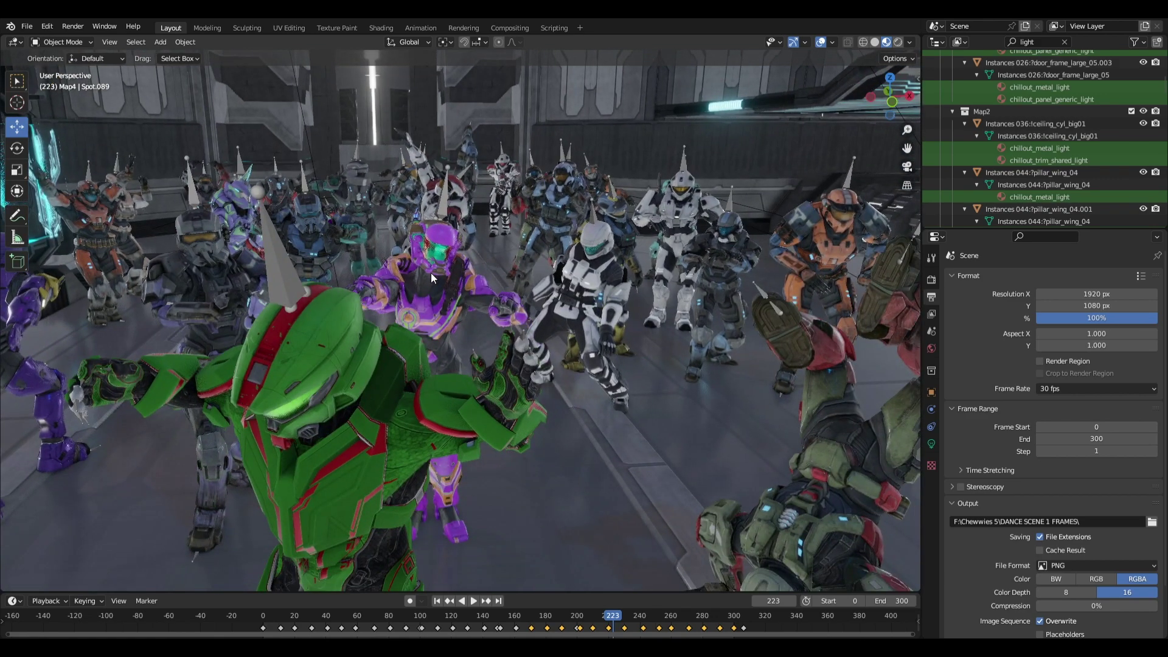
{"action": "scroll", "coordinate": [430, 273], "scroll_direction": "down", "scroll_amount": 2}
{"action": "scroll", "coordinate": [449, 305], "scroll_direction": "down", "scroll_amount": 4}
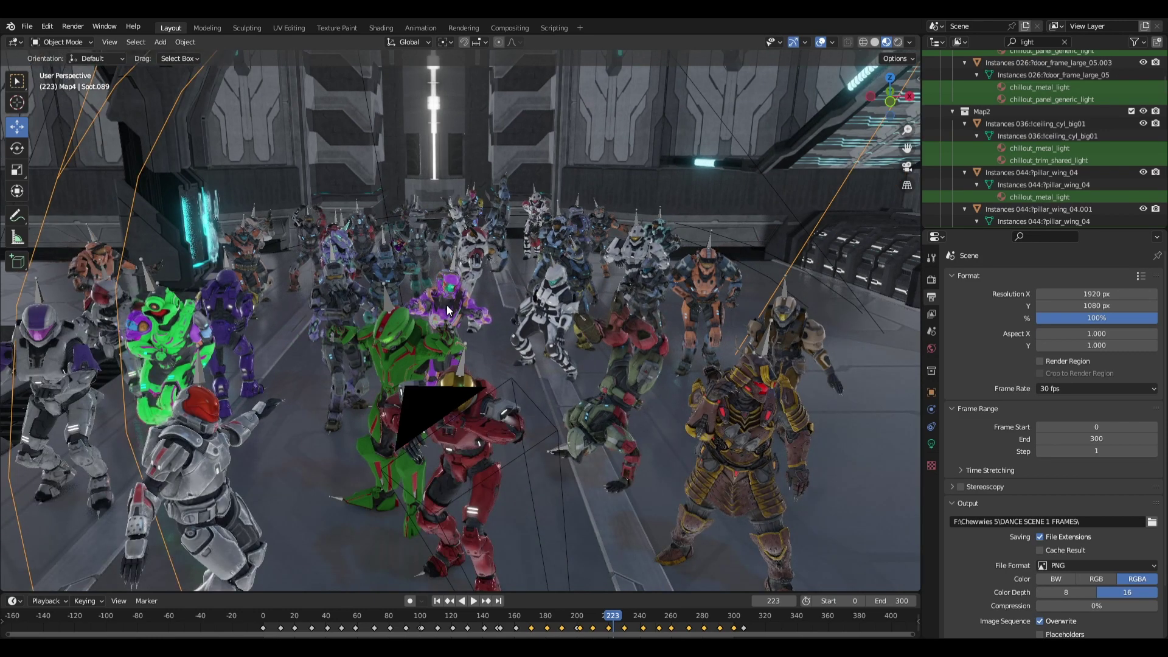
{"action": "scroll", "coordinate": [447, 306], "scroll_direction": "down", "scroll_amount": 2}
{"action": "scroll", "coordinate": [463, 278], "scroll_direction": "down", "scroll_amount": 2}
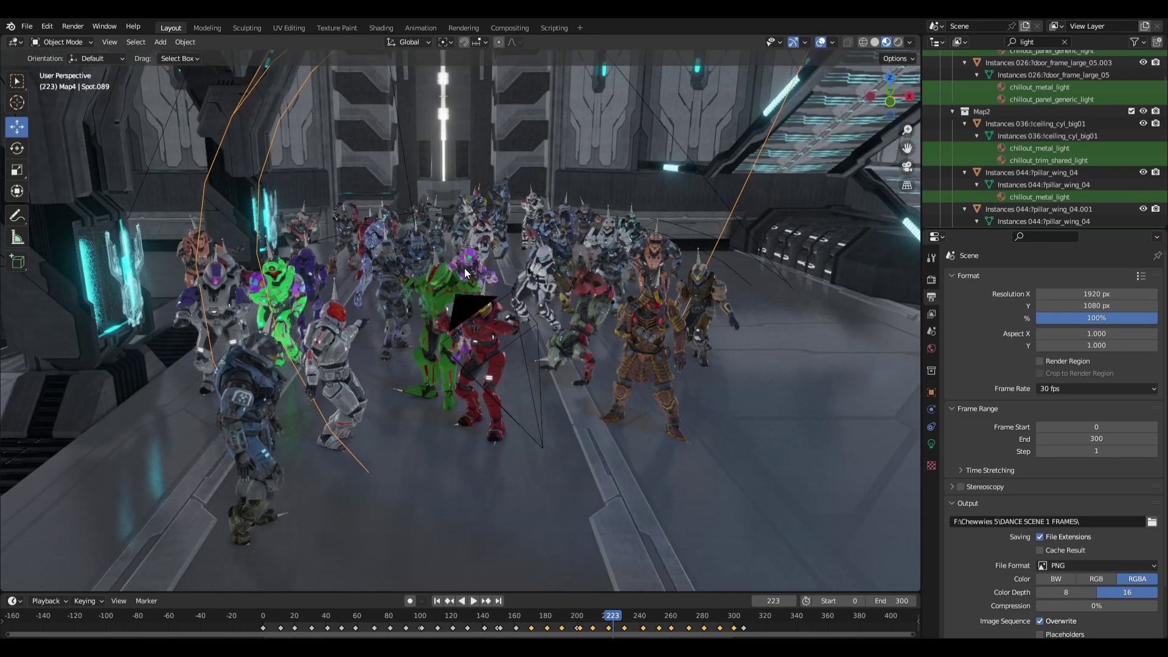
{"action": "scroll", "coordinate": [466, 278], "scroll_direction": "up", "scroll_amount": 4}
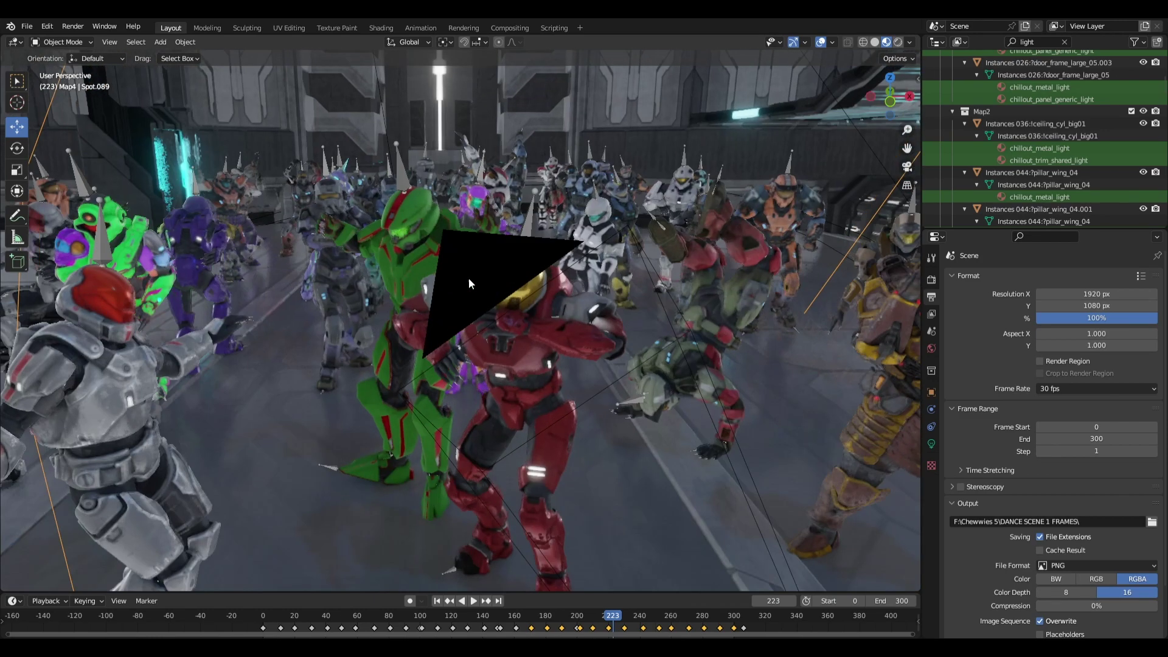
- Examine the front-row dancers in samurai, red, bright green and white armour from several angles
{"action": "left_click_drag", "start_coordinate": [586, 296], "coordinate": [587, 204]}
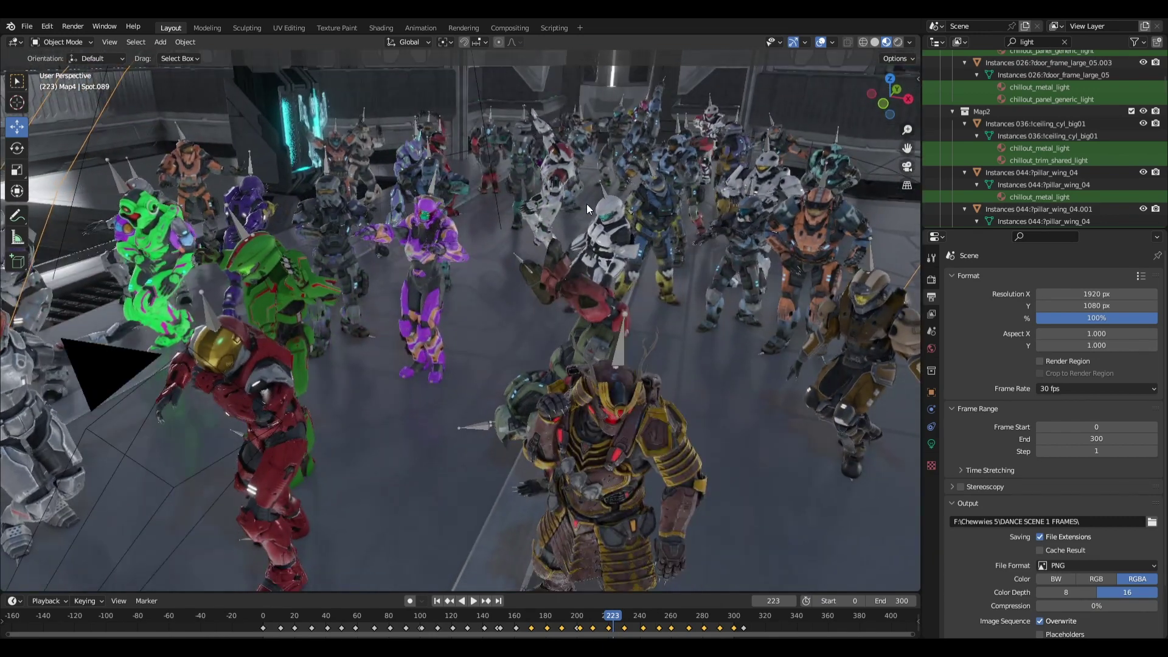
{"action": "left_click_drag", "start_coordinate": [681, 502], "coordinate": [680, 432]}
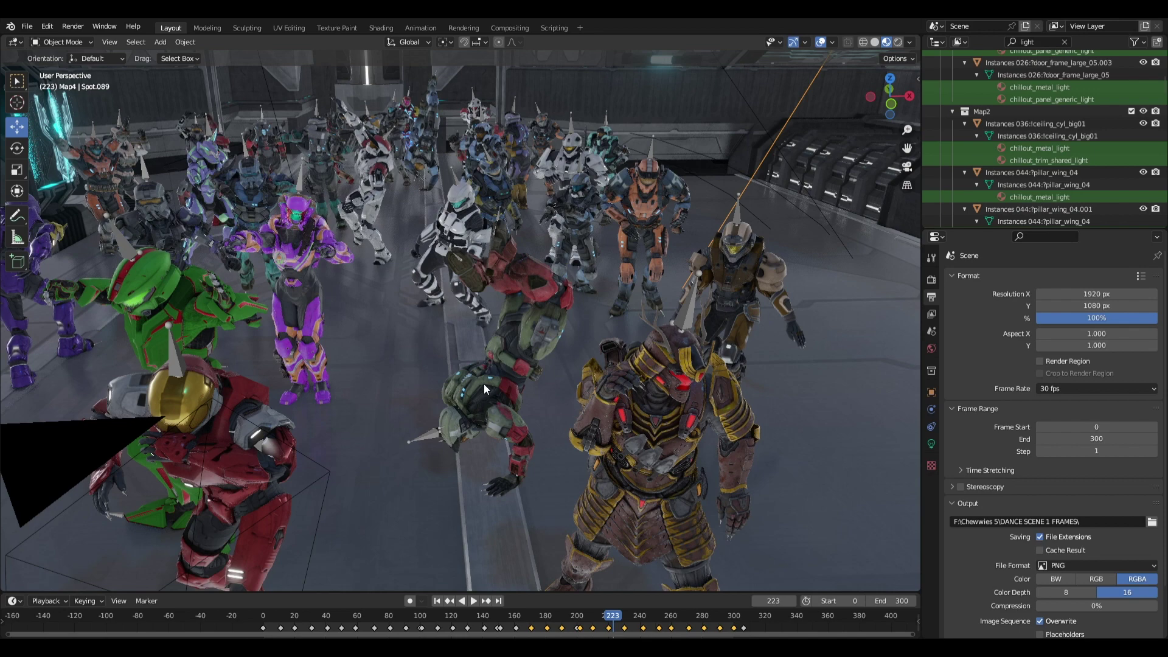
{"action": "left_click_drag", "start_coordinate": [485, 388], "coordinate": [559, 393]}
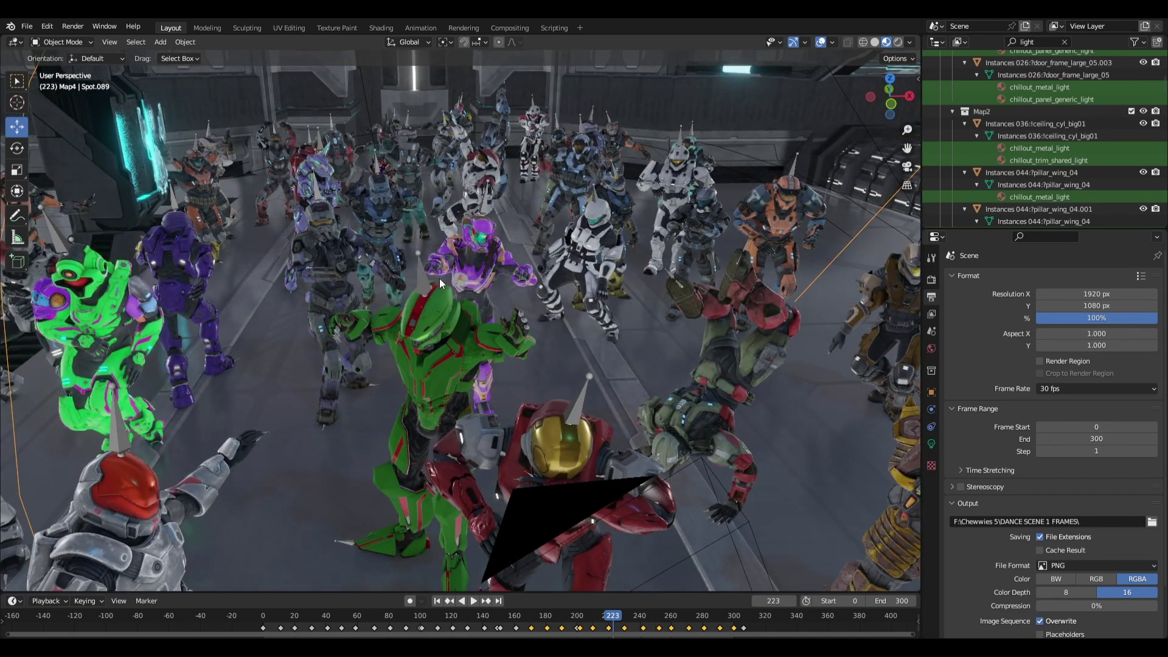
{"action": "left_click_drag", "start_coordinate": [442, 282], "coordinate": [508, 223]}
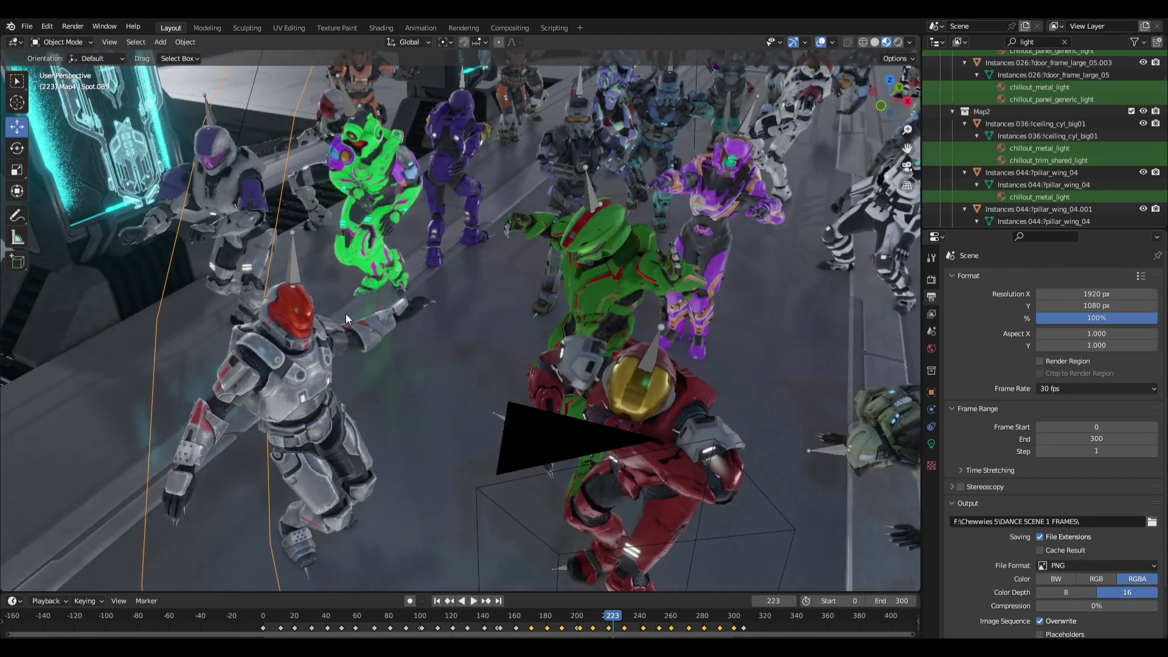
{"action": "left_click_drag", "start_coordinate": [311, 318], "coordinate": [470, 261]}
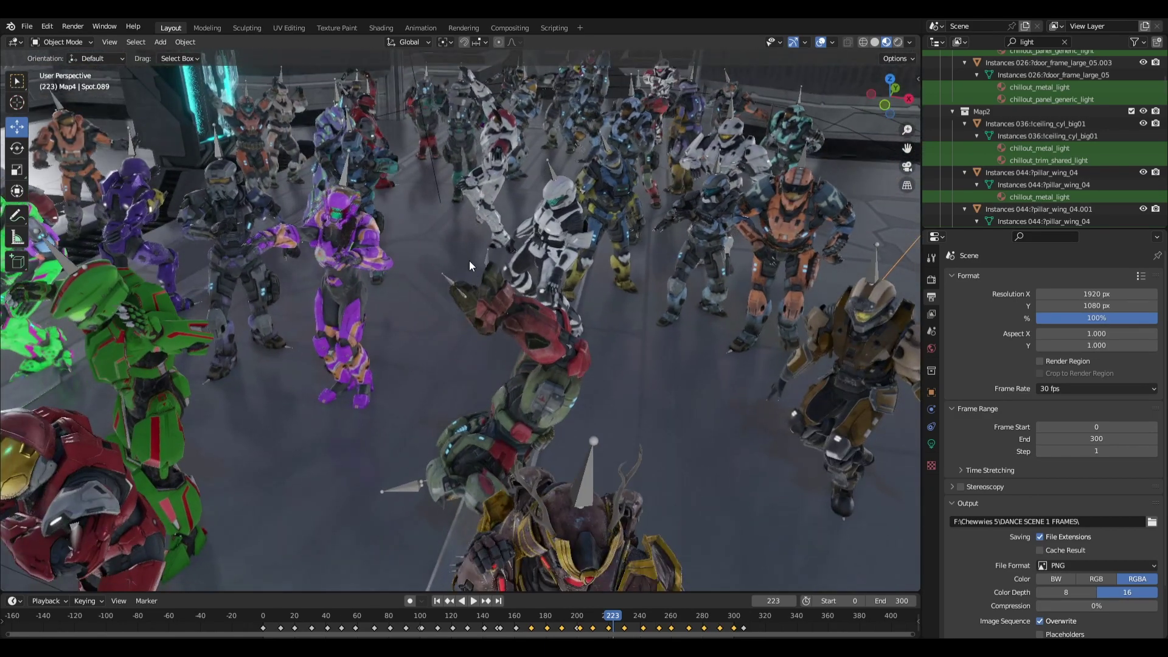
- Select the armature of the blue-and-yellow dancer behind the white-and-black one, and view the nearby purple dancer close up
{"action": "left_click", "coordinate": [592, 222]}
{"action": "mouse_move", "coordinate": [593, 222]}
{"action": "left_mouse_down"}
{"action": "mouse_move", "coordinate": [611, 206]}
{"action": "mouse_move", "coordinate": [557, 219]}
{"action": "mouse_move", "coordinate": [575, 228]}
{"action": "left_mouse_up"}
{"action": "scroll", "coordinate": [606, 207], "scroll_direction": "down", "scroll_amount": 6}
{"action": "scroll", "coordinate": [566, 222], "scroll_direction": "up", "scroll_amount": 2}
{"action": "left_click_drag", "start_coordinate": [552, 271], "coordinate": [768, 372]}
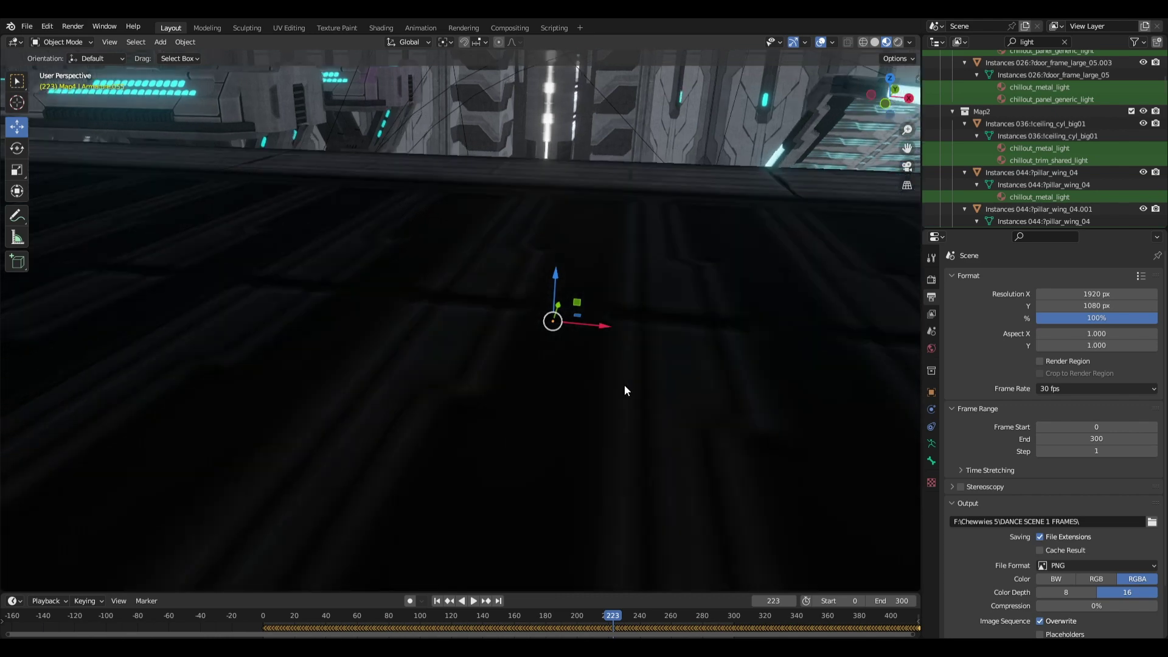
{"action": "scroll", "coordinate": [625, 385], "scroll_direction": "up", "scroll_amount": 5}
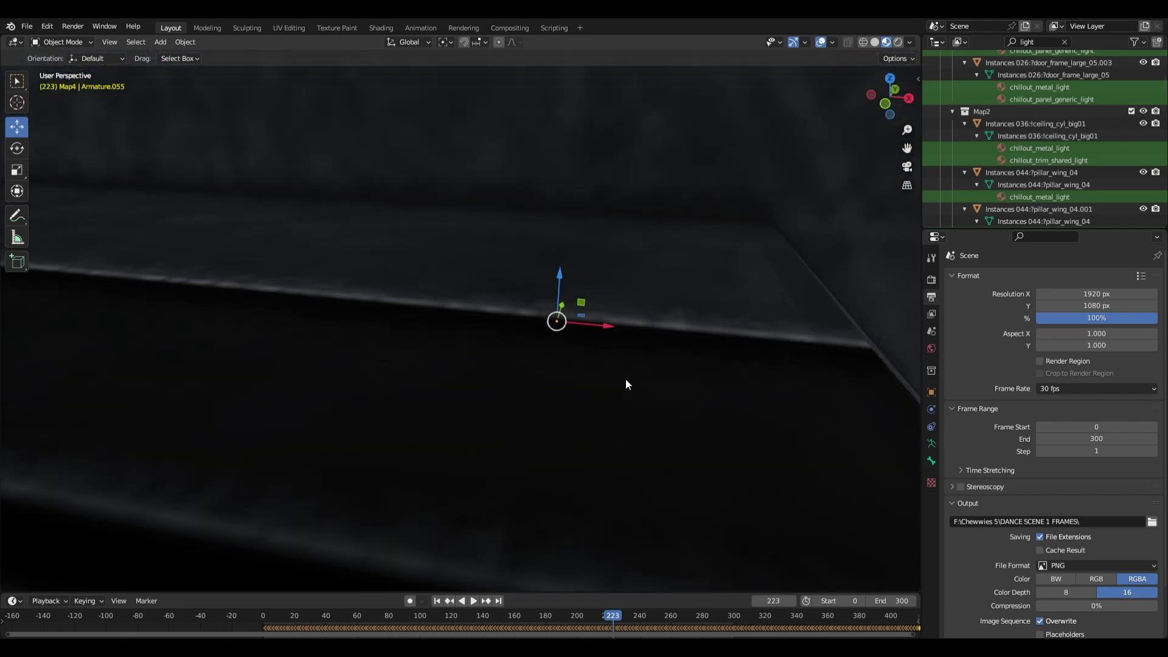
{"action": "scroll", "coordinate": [626, 380], "scroll_direction": "up", "scroll_amount": 7}
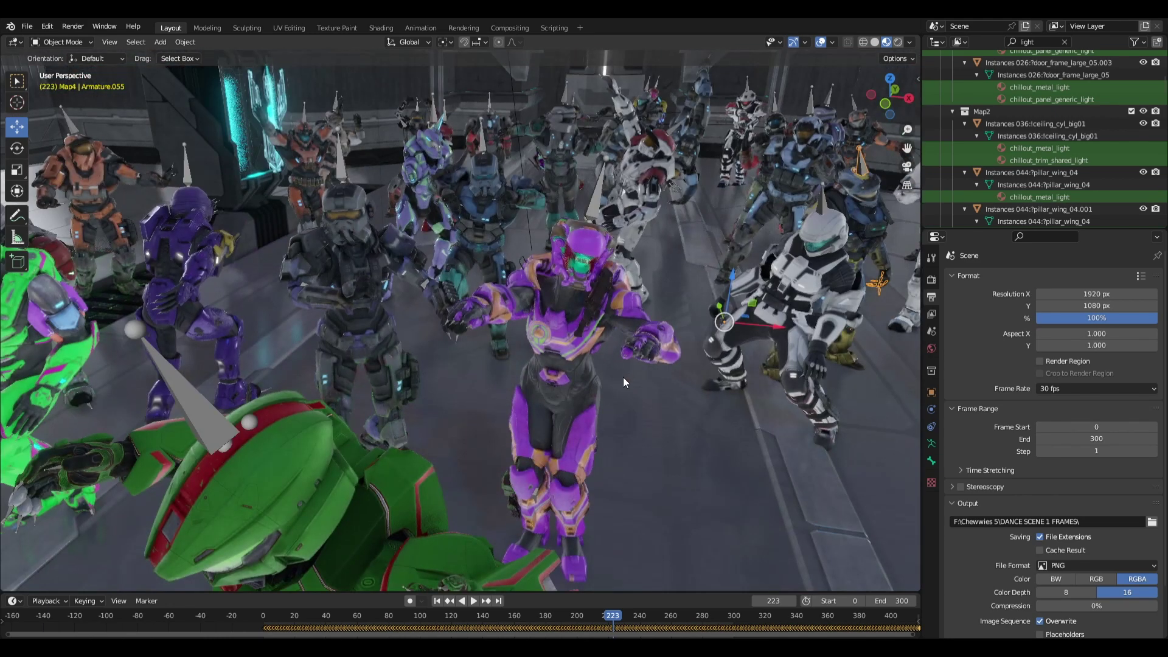
- Review the arrangement of the dance crowd on the floor from the side and from above
{"action": "scroll", "coordinate": [623, 377], "scroll_direction": "down", "scroll_amount": 5}
{"action": "left_click_drag", "start_coordinate": [664, 347], "coordinate": [372, 426]}
{"action": "scroll", "coordinate": [595, 344], "scroll_direction": "down", "scroll_amount": 1}
{"action": "scroll", "coordinate": [373, 426], "scroll_direction": "up", "scroll_amount": 1}
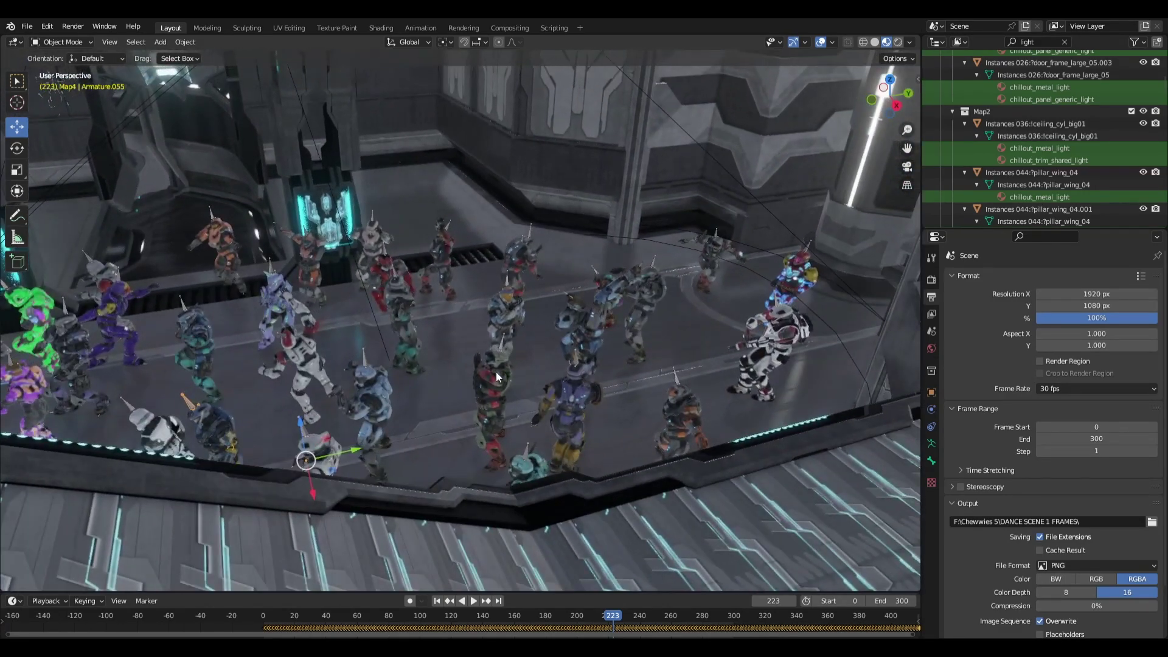
{"action": "left_click_drag", "start_coordinate": [614, 349], "coordinate": [616, 360]}
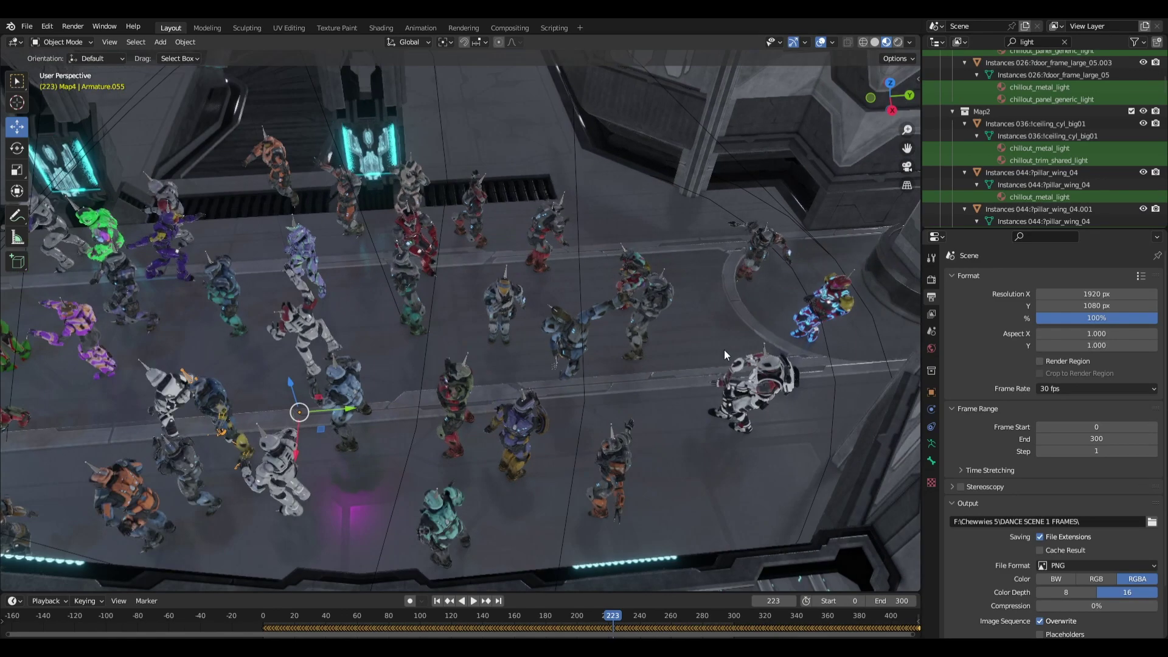
- Inspect the red dancer with glowing blue lines at the round pillar and the dancers around it
{"action": "scroll", "coordinate": [726, 350], "scroll_direction": "up", "scroll_amount": 1}
{"action": "scroll", "coordinate": [725, 349], "scroll_direction": "up", "scroll_amount": 4}
{"action": "left_click_drag", "start_coordinate": [767, 320], "coordinate": [650, 314]}
{"action": "left_click_drag", "start_coordinate": [361, 456], "coordinate": [554, 264]}
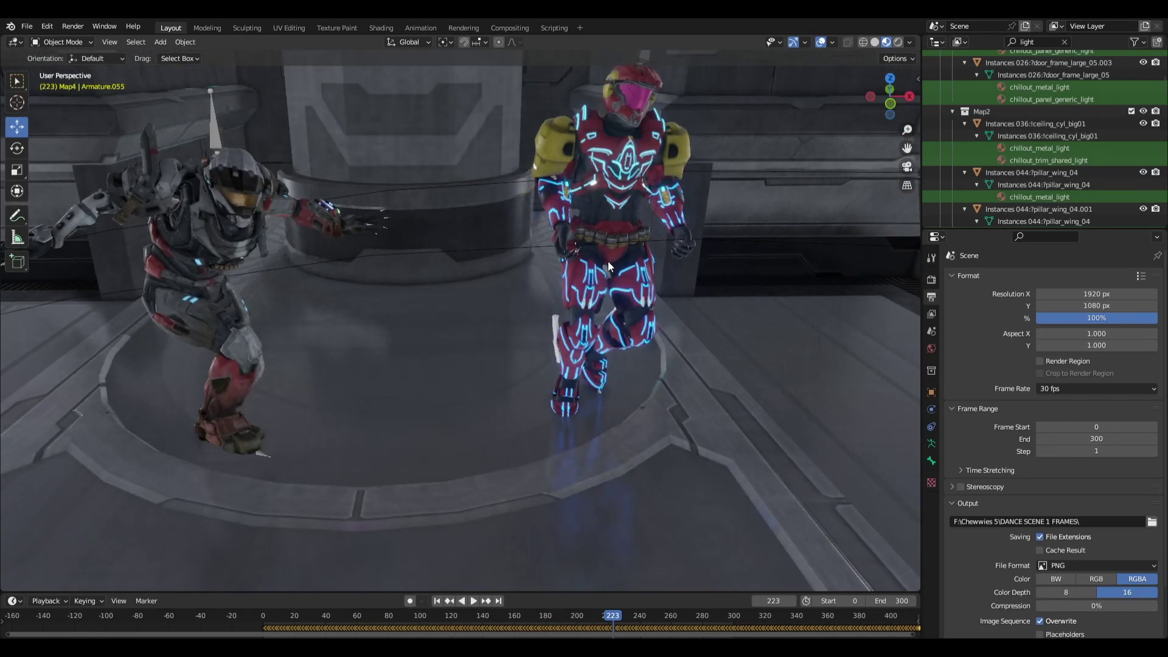
{"action": "scroll", "coordinate": [604, 275], "scroll_direction": "down", "scroll_amount": 6}
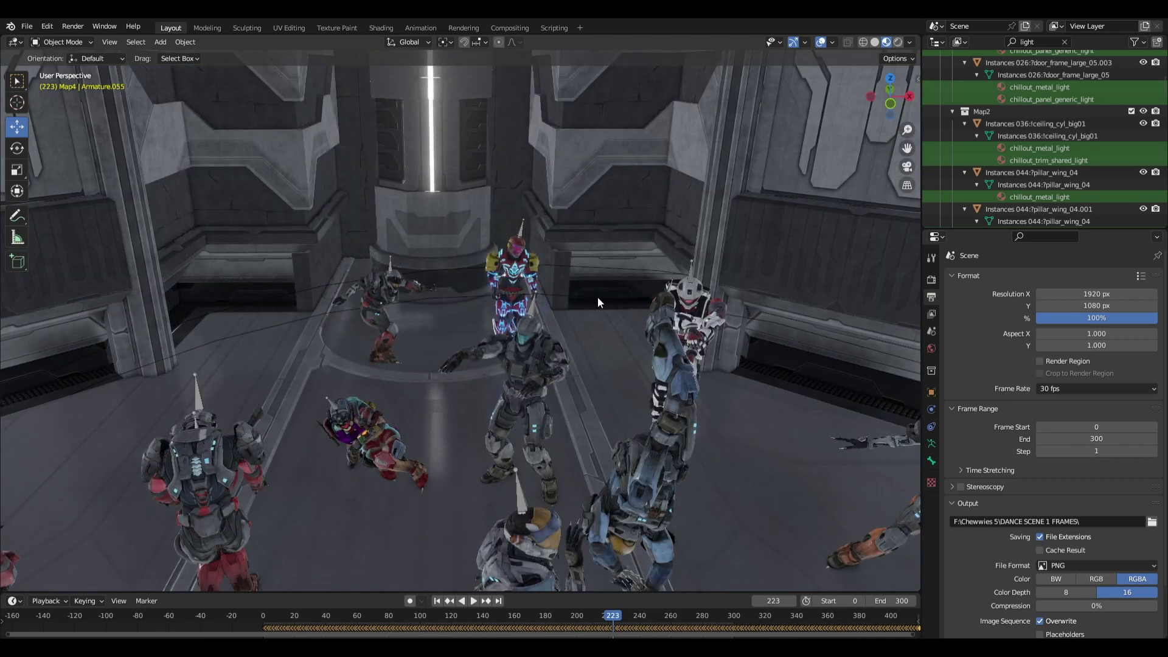
{"action": "left_click_drag", "start_coordinate": [485, 400], "coordinate": [322, 381]}
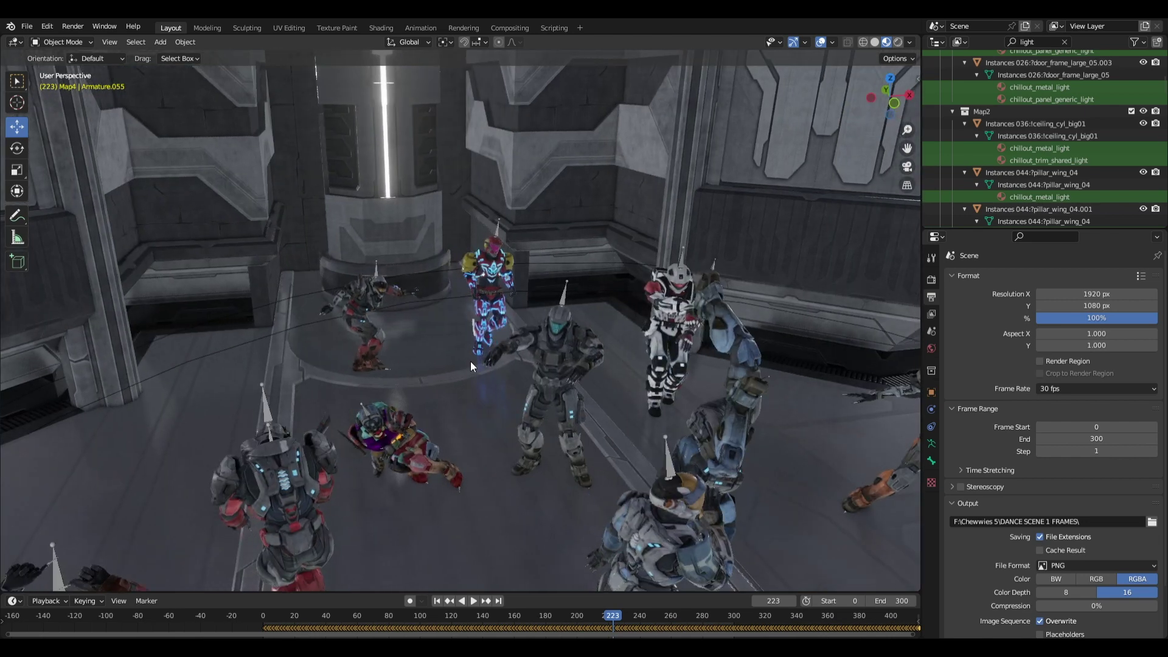
- Review the whole dance crowd and the surrounding hall from above and near floor level, including the green, red and purple dancers close up
{"action": "left_click_drag", "start_coordinate": [501, 401], "coordinate": [431, 221]}
{"action": "scroll", "coordinate": [504, 255], "scroll_direction": "down", "scroll_amount": 8}
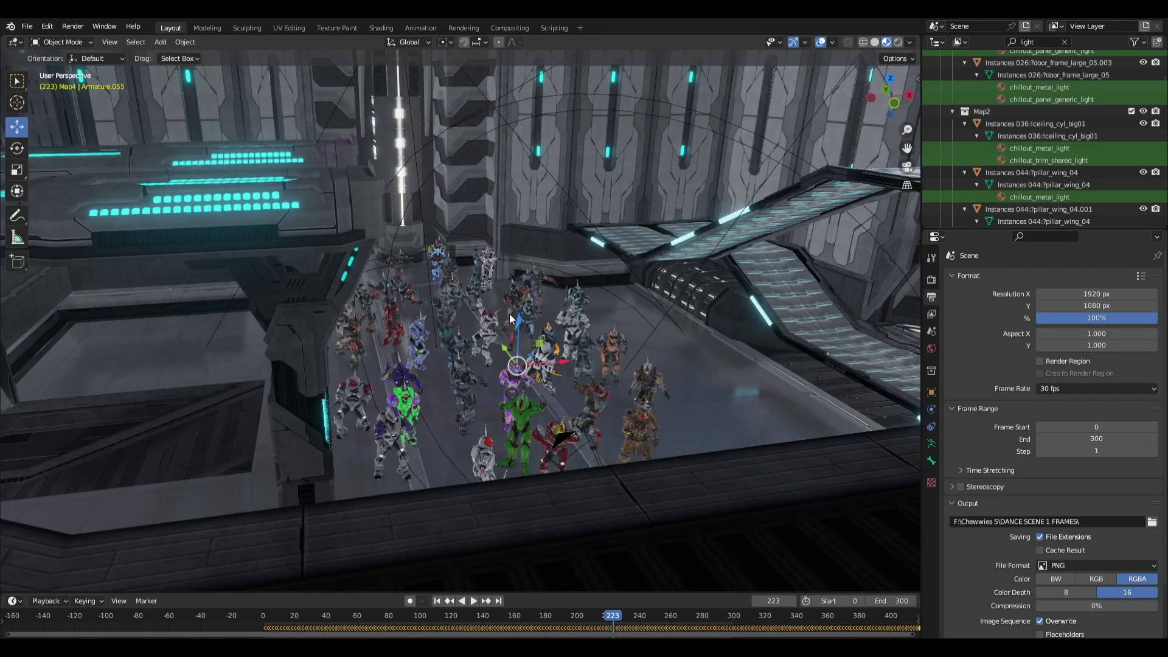
{"action": "scroll", "coordinate": [511, 318], "scroll_direction": "up", "scroll_amount": 4}
{"action": "left_click_drag", "start_coordinate": [534, 382], "coordinate": [684, 324]}
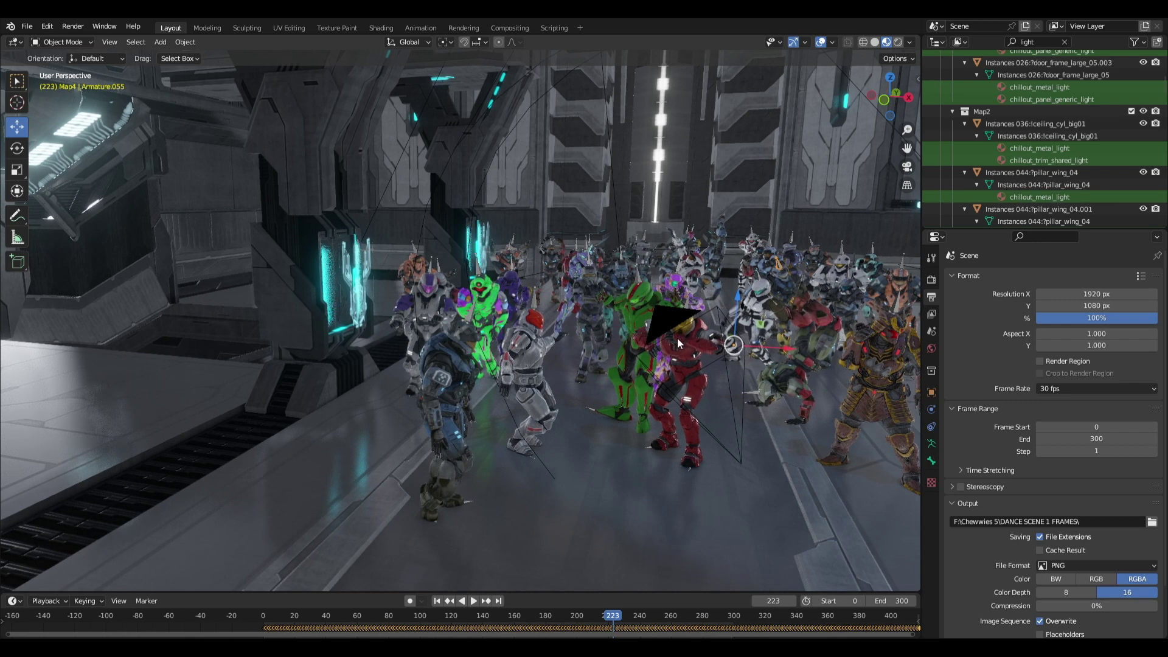
{"action": "left_click_drag", "start_coordinate": [678, 338], "coordinate": [474, 410]}
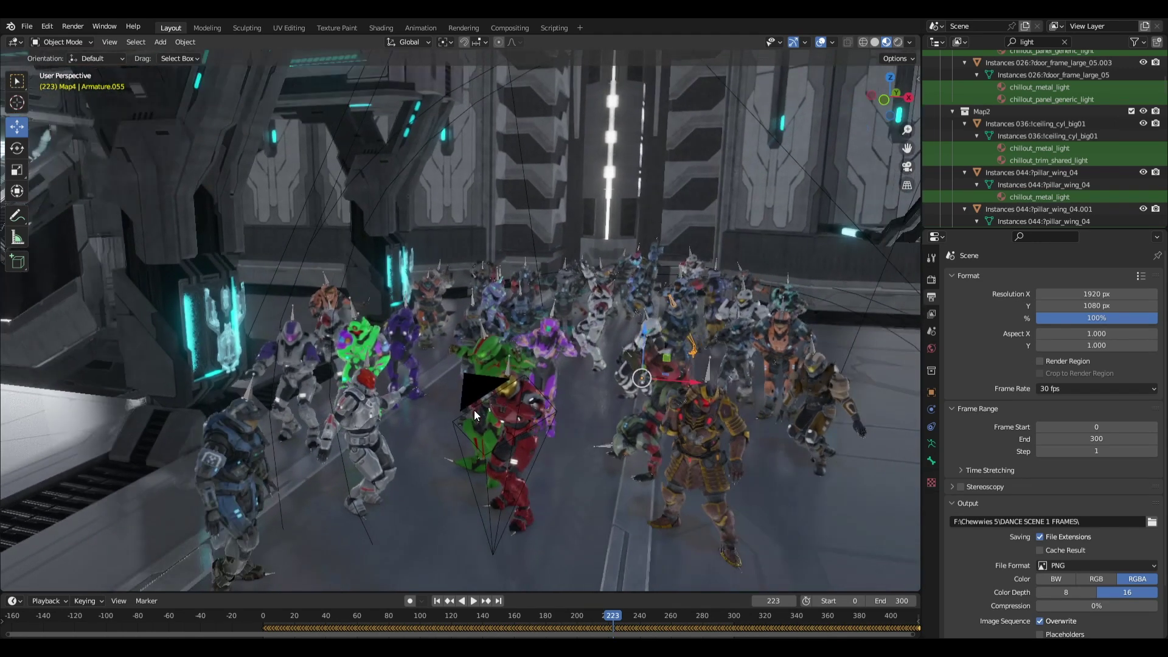
{"action": "scroll", "coordinate": [584, 421], "scroll_direction": "up", "scroll_amount": 8}
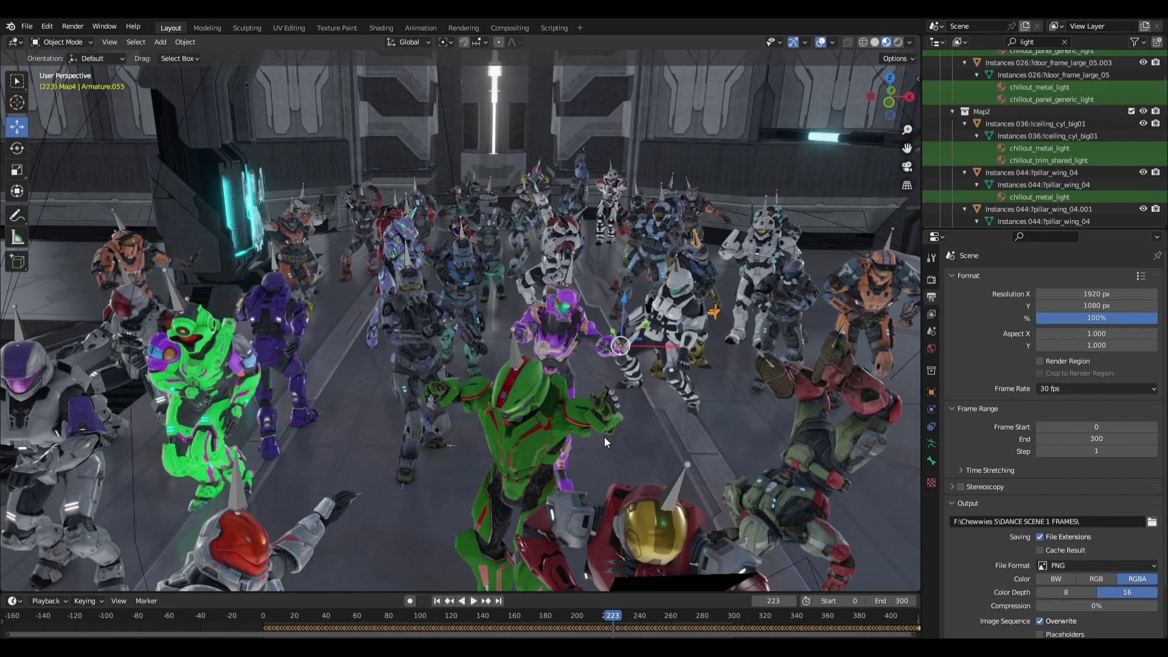
{"action": "scroll", "coordinate": [615, 221], "scroll_direction": "up", "scroll_amount": 4}
{"action": "left_click_drag", "start_coordinate": [616, 221], "coordinate": [498, 349]}
{"action": "scroll", "coordinate": [498, 349], "scroll_direction": "down", "scroll_amount": 6}
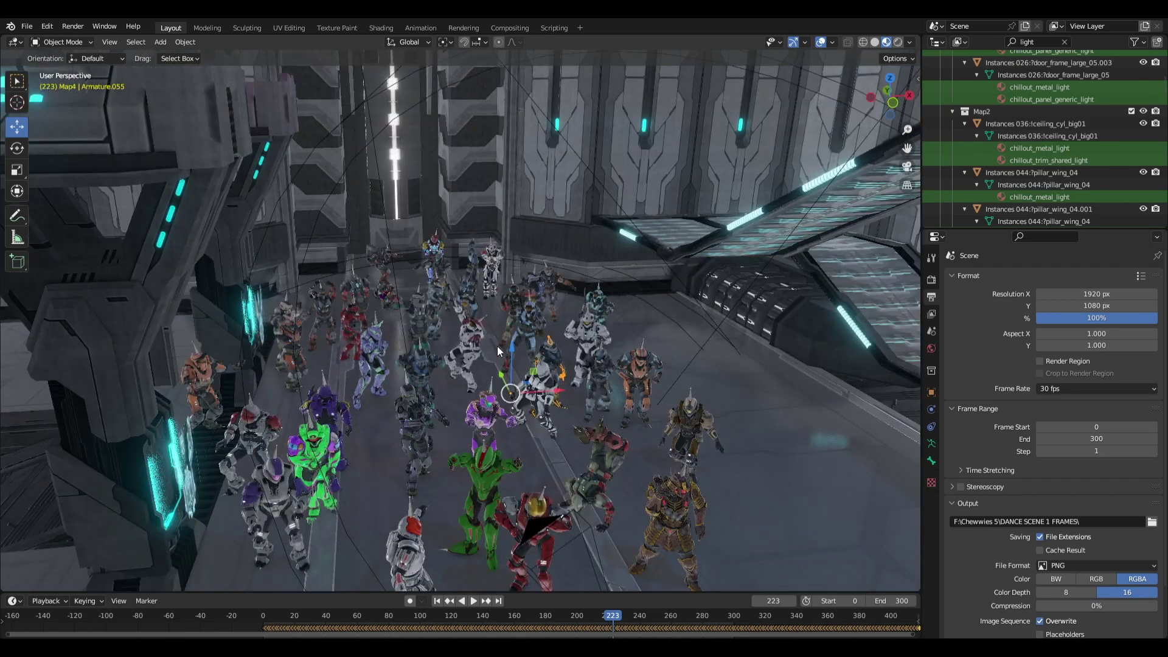
{"action": "scroll", "coordinate": [498, 346], "scroll_direction": "down", "scroll_amount": 3}
{"action": "scroll", "coordinate": [491, 359], "scroll_direction": "up", "scroll_amount": 8}
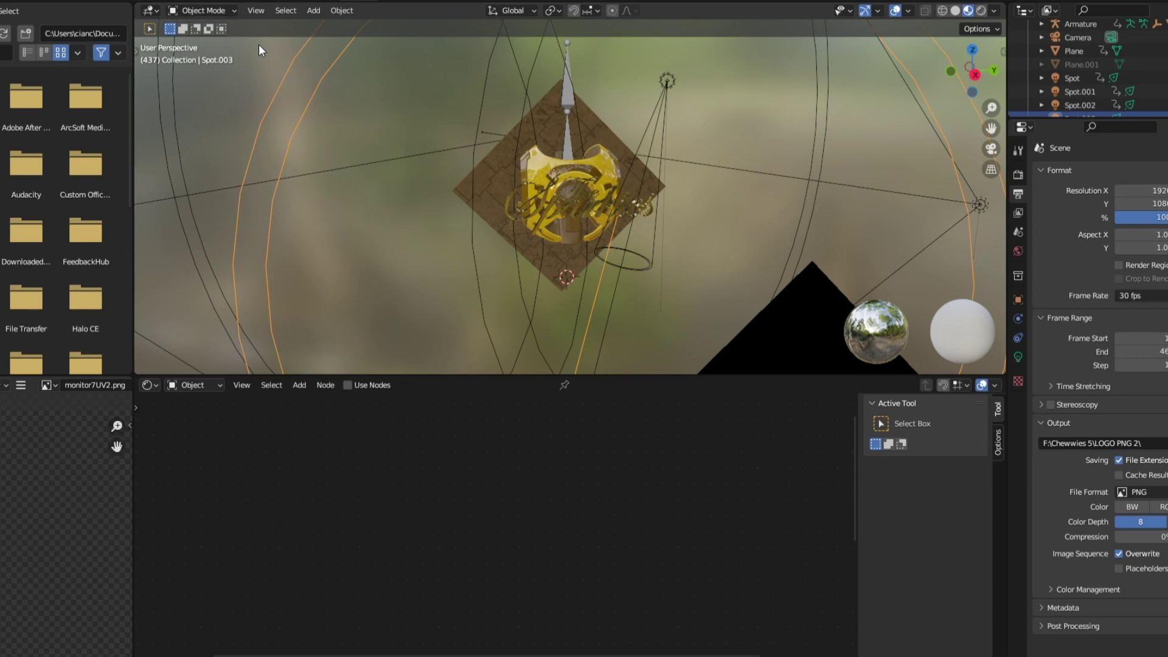
- Examine the logo scene's yellow armoured shell, script lettering and diamond-shaped stone plate from the front and the side
{"action": "mouse_move", "coordinate": [606, 298]}
{"action": "left_mouse_down"}
{"action": "mouse_move", "coordinate": [582, 287]}
{"action": "mouse_move", "coordinate": [595, 294]}
{"action": "left_mouse_up"}
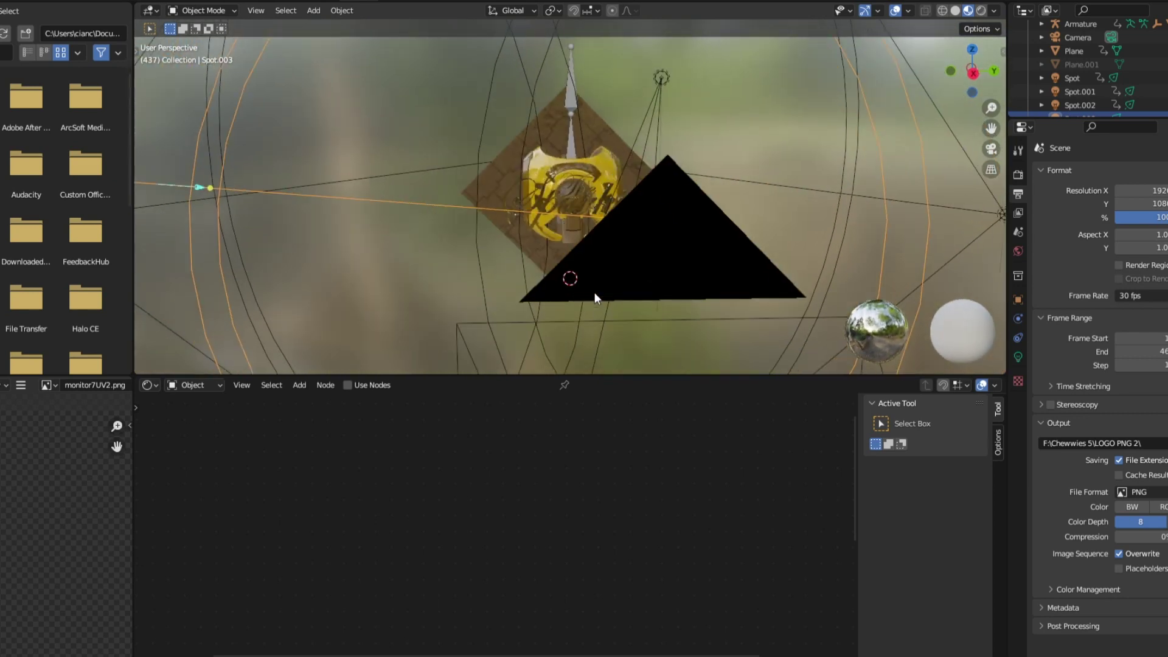
{"action": "scroll", "coordinate": [390, 221], "scroll_direction": "up", "scroll_amount": 3}
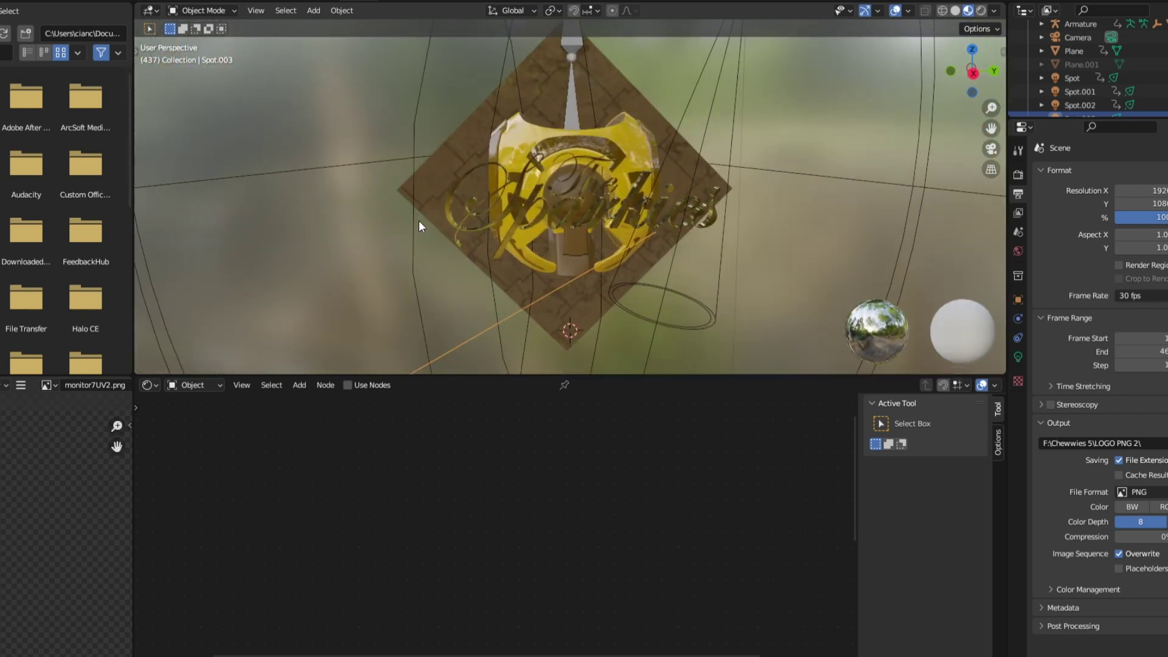
{"action": "left_click_drag", "start_coordinate": [419, 220], "coordinate": [665, 265]}
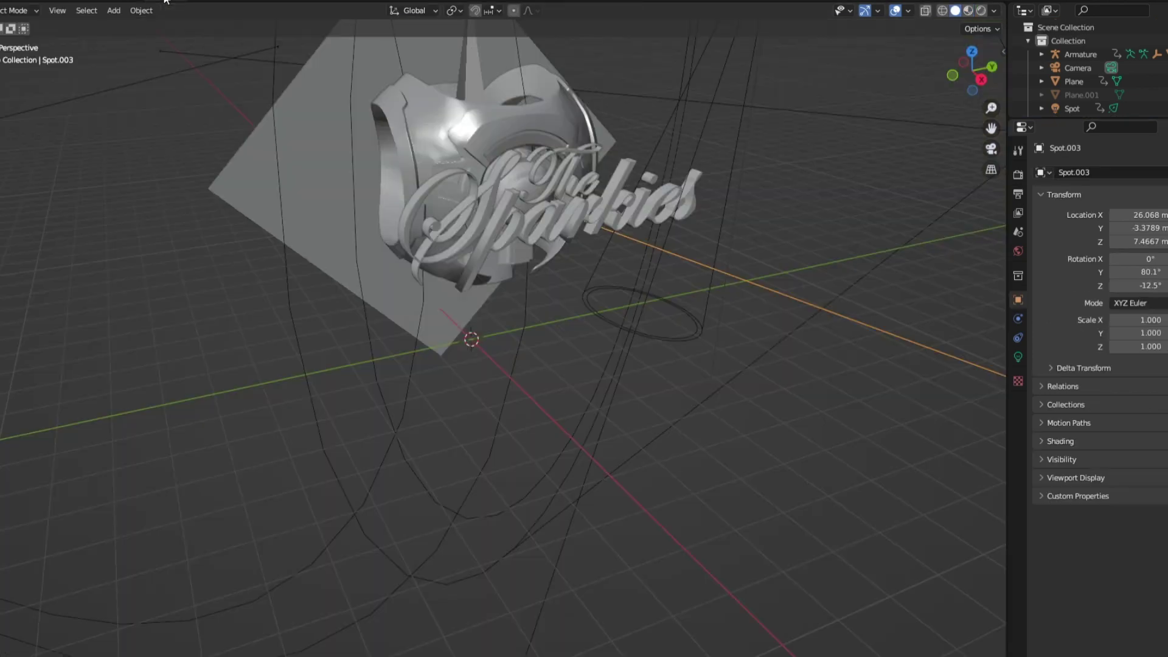
{"action": "scroll", "coordinate": [473, 268], "scroll_direction": "down", "scroll_amount": 2}
{"action": "left_click_drag", "start_coordinate": [474, 269], "coordinate": [388, 287]}
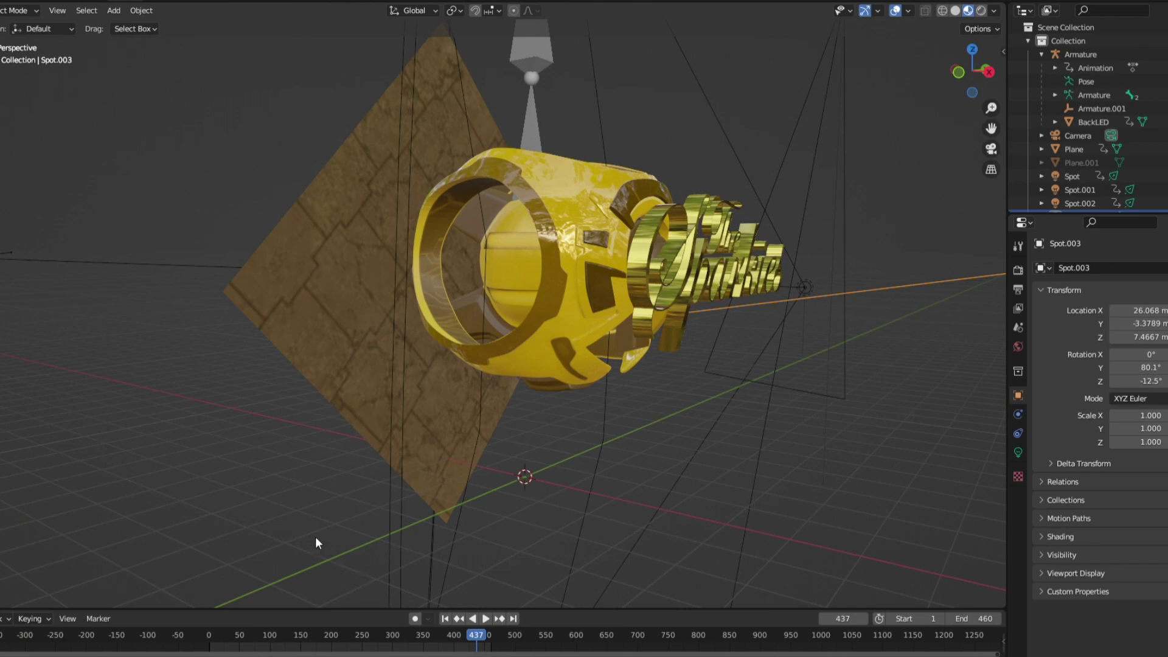
{"action": "mouse_move", "coordinate": [315, 538]}
{"action": "left_mouse_down"}
{"action": "mouse_move", "coordinate": [259, 529]}
{"action": "mouse_move", "coordinate": [298, 546]}
{"action": "left_mouse_up"}
- Play the logo animation from frame 0, and scrub to frame 265 to view the yellow shell in front of the stone plate
{"action": "scroll", "coordinate": [298, 546], "scroll_direction": "down", "scroll_amount": 3}
{"action": "left_click", "coordinate": [217, 635]}
{"action": "key", "text": "space"}
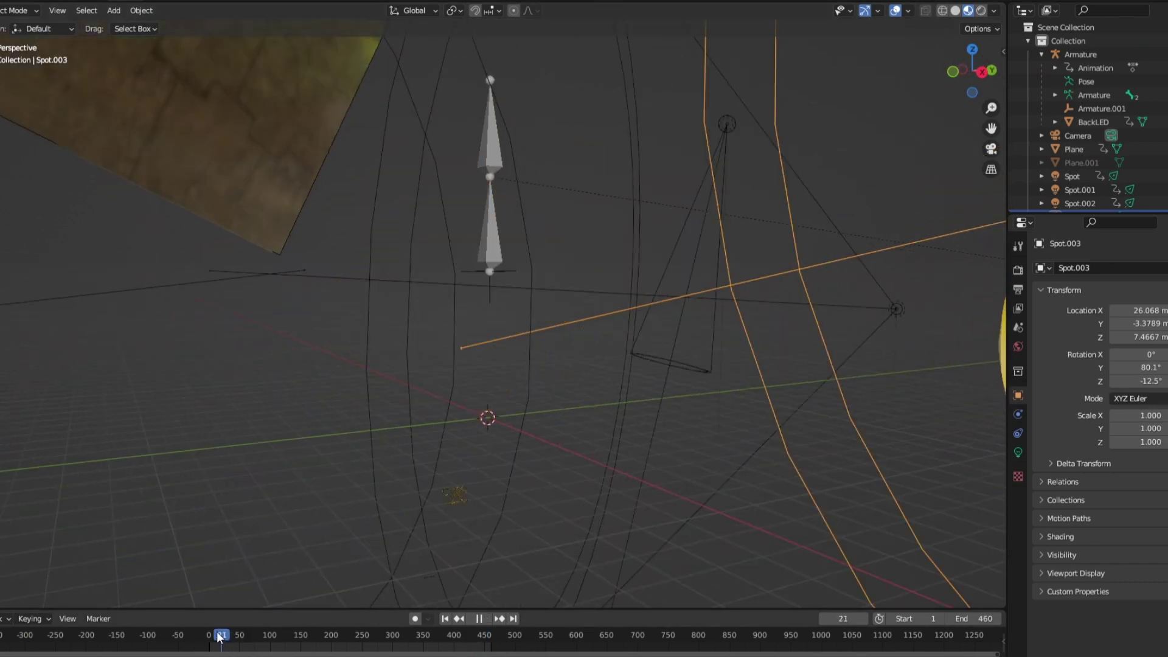
{"action": "left_click_drag", "start_coordinate": [217, 634], "coordinate": [170, 631]}
{"action": "key", "text": "space"}
{"action": "scroll", "coordinate": [279, 440], "scroll_direction": "down", "scroll_amount": 3}
{"action": "mouse_move", "coordinate": [280, 440]}
{"action": "left_mouse_down"}
{"action": "mouse_move", "coordinate": [264, 443]}
{"action": "mouse_move", "coordinate": [281, 454]}
{"action": "left_mouse_up"}
{"action": "scroll", "coordinate": [281, 454], "scroll_direction": "up", "scroll_amount": 3}
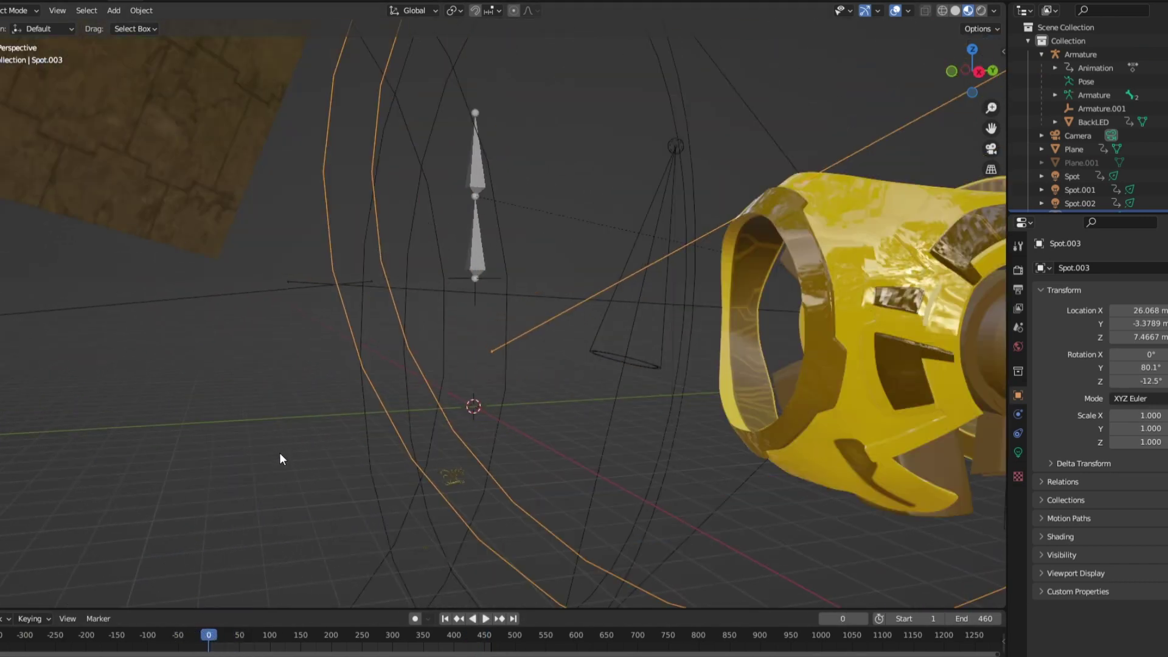
{"action": "scroll", "coordinate": [279, 459], "scroll_direction": "down", "scroll_amount": 2}
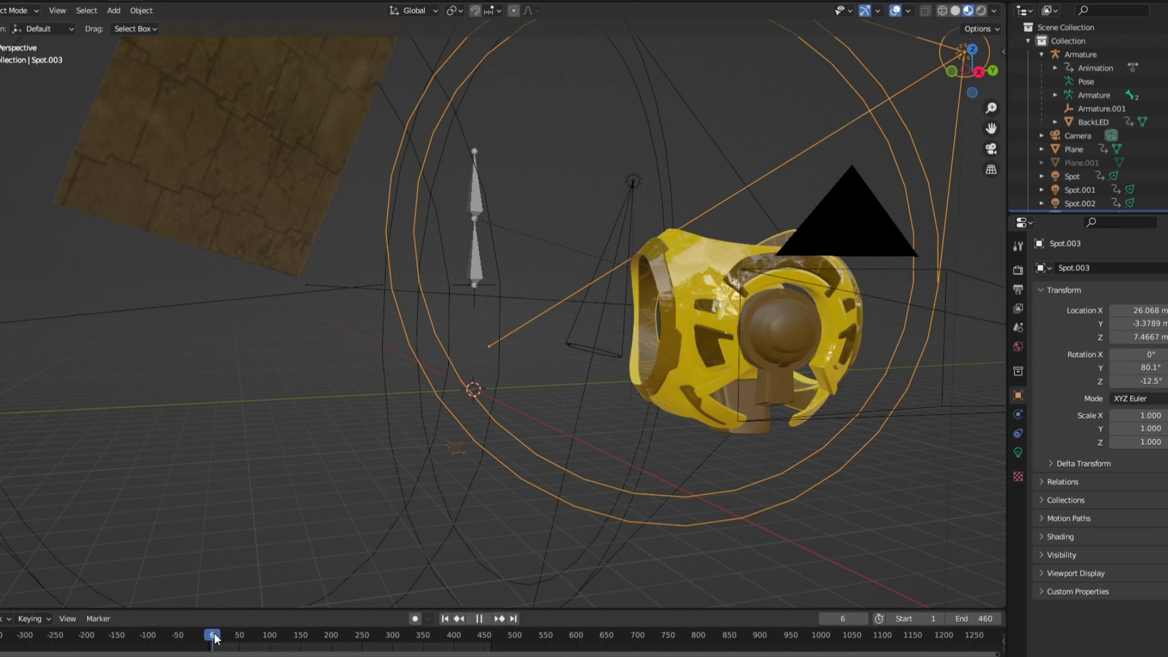
{"action": "left_click_drag", "start_coordinate": [215, 637], "coordinate": [370, 642]}
{"action": "scroll", "coordinate": [397, 552], "scroll_direction": "up", "scroll_amount": 5}
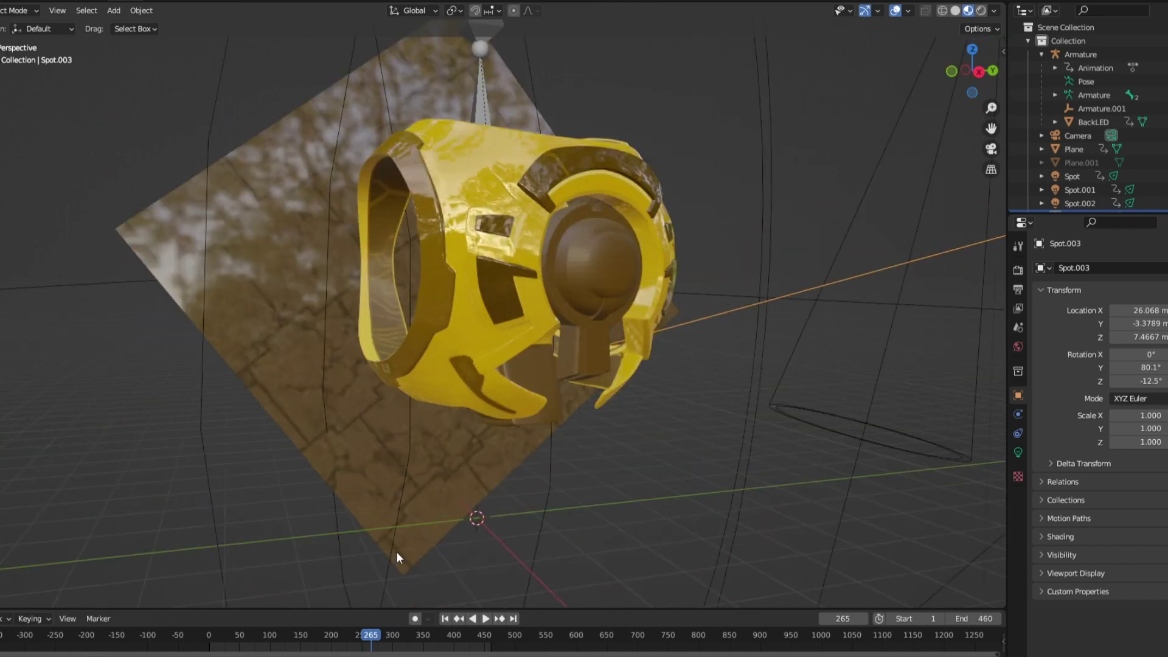
- Select the small "The" text below the stone plate, and inspect the assembled logo at frame 452 from the side and behind
{"action": "left_click_drag", "start_coordinate": [397, 552], "coordinate": [441, 299]}
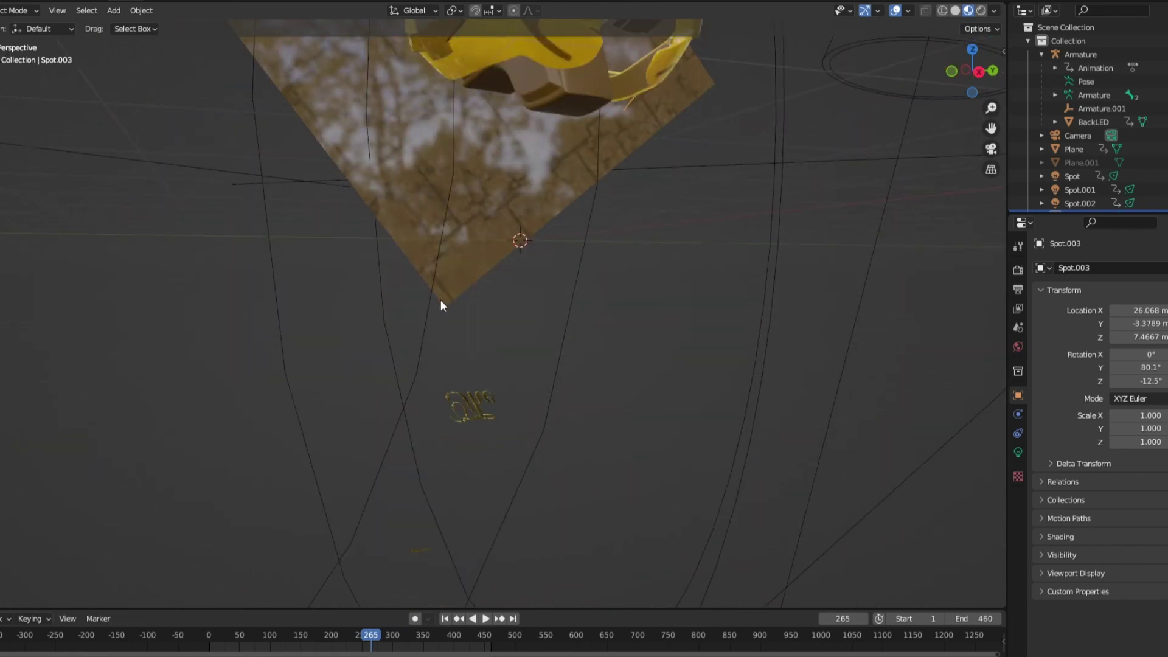
{"action": "left_click_drag", "start_coordinate": [535, 264], "coordinate": [434, 461]}
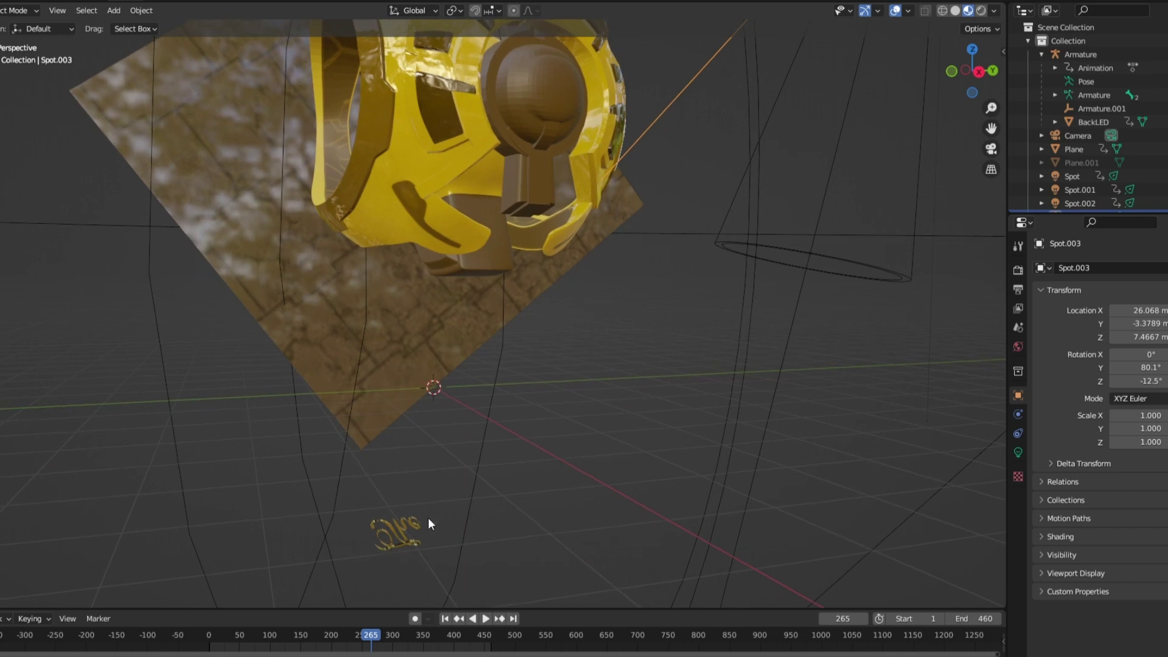
{"action": "left_click", "coordinate": [407, 543]}
{"action": "left_click_drag", "start_coordinate": [373, 637], "coordinate": [485, 636]}
{"action": "left_click_drag", "start_coordinate": [424, 430], "coordinate": [460, 483]}
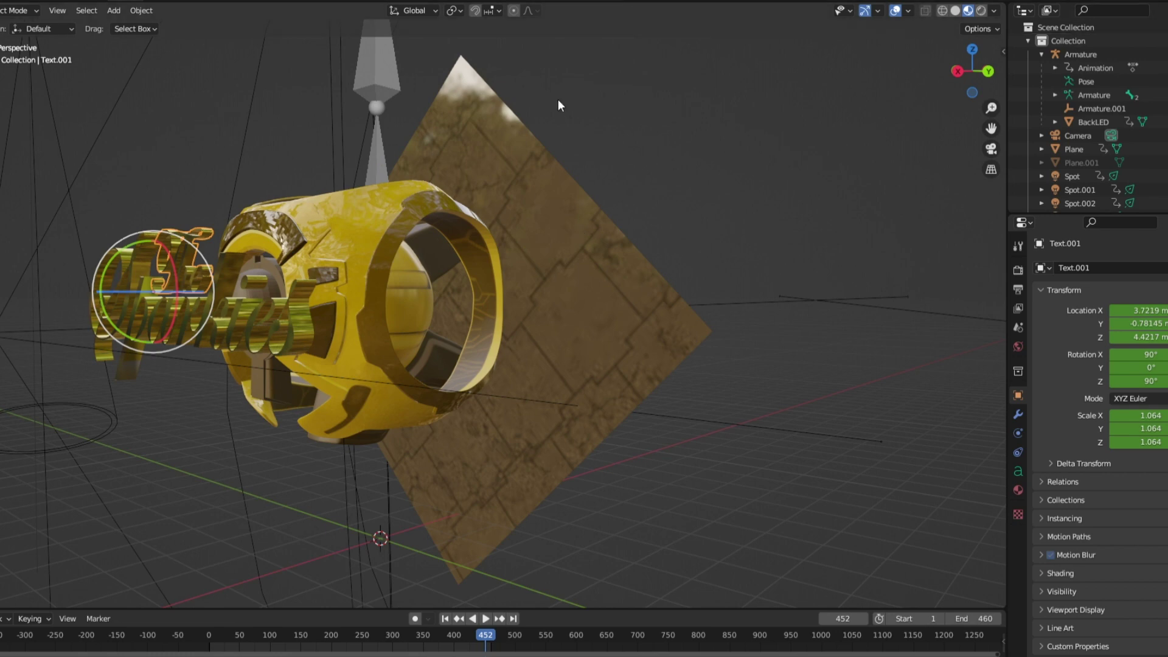
{"action": "left_click_drag", "start_coordinate": [560, 104], "coordinate": [792, 186]}
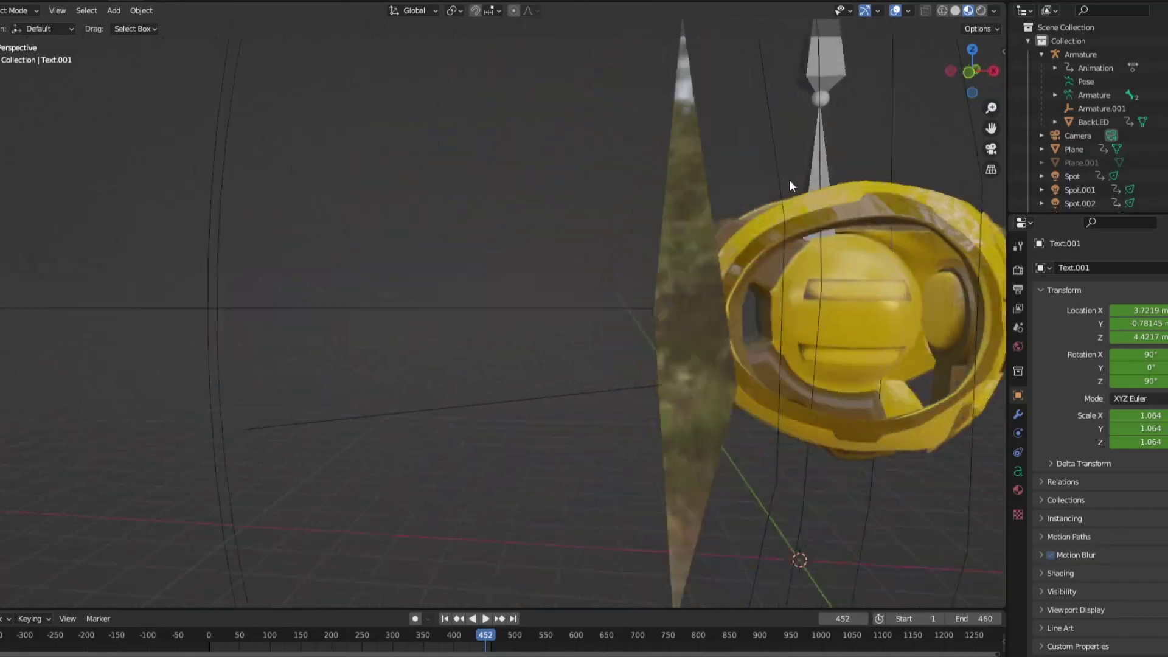